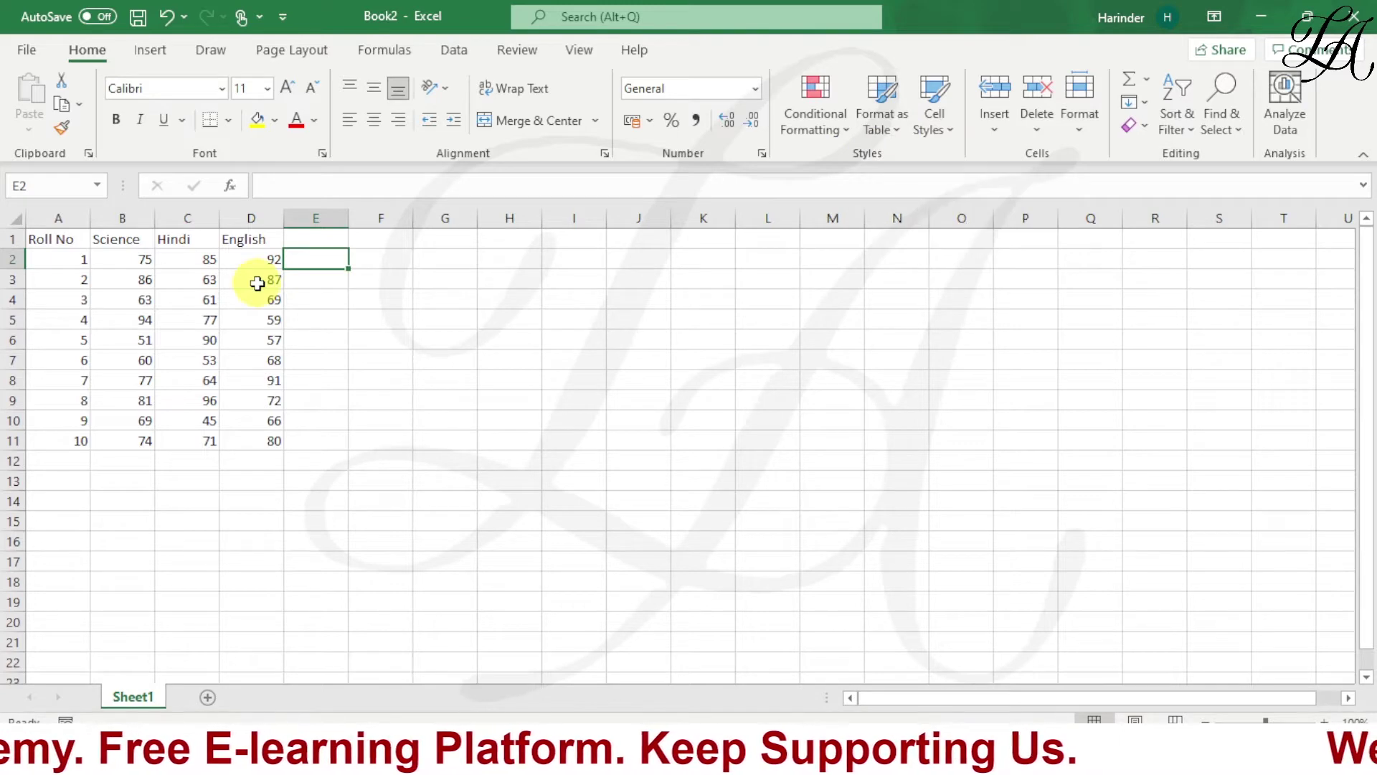
Select the marks data in A1:D12 and choose a gold medium table style for it
mouse_move(34, 238)
mouse_down()
mouse_move(279, 307)
mouse_move(291, 452)
mouse_move(277, 452)
mouse_up()
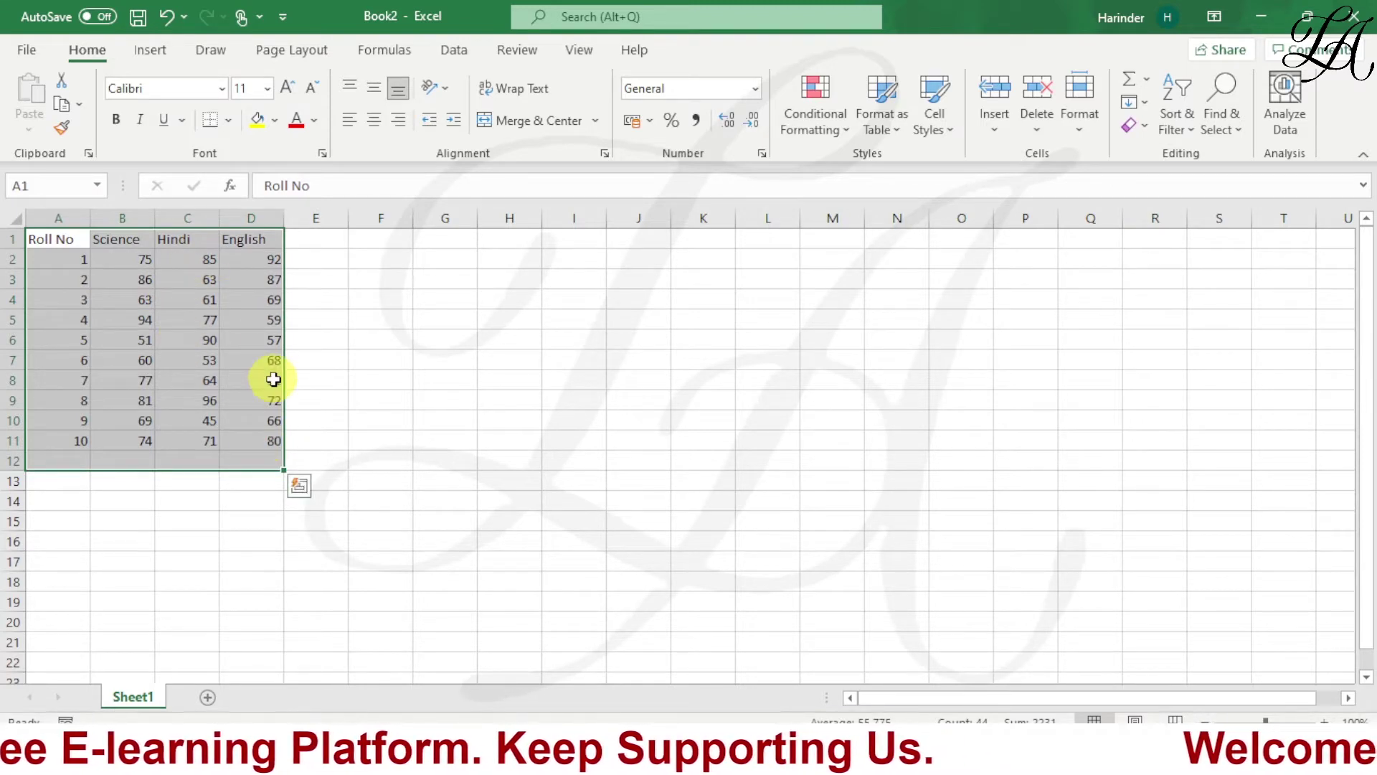
click(905, 127)
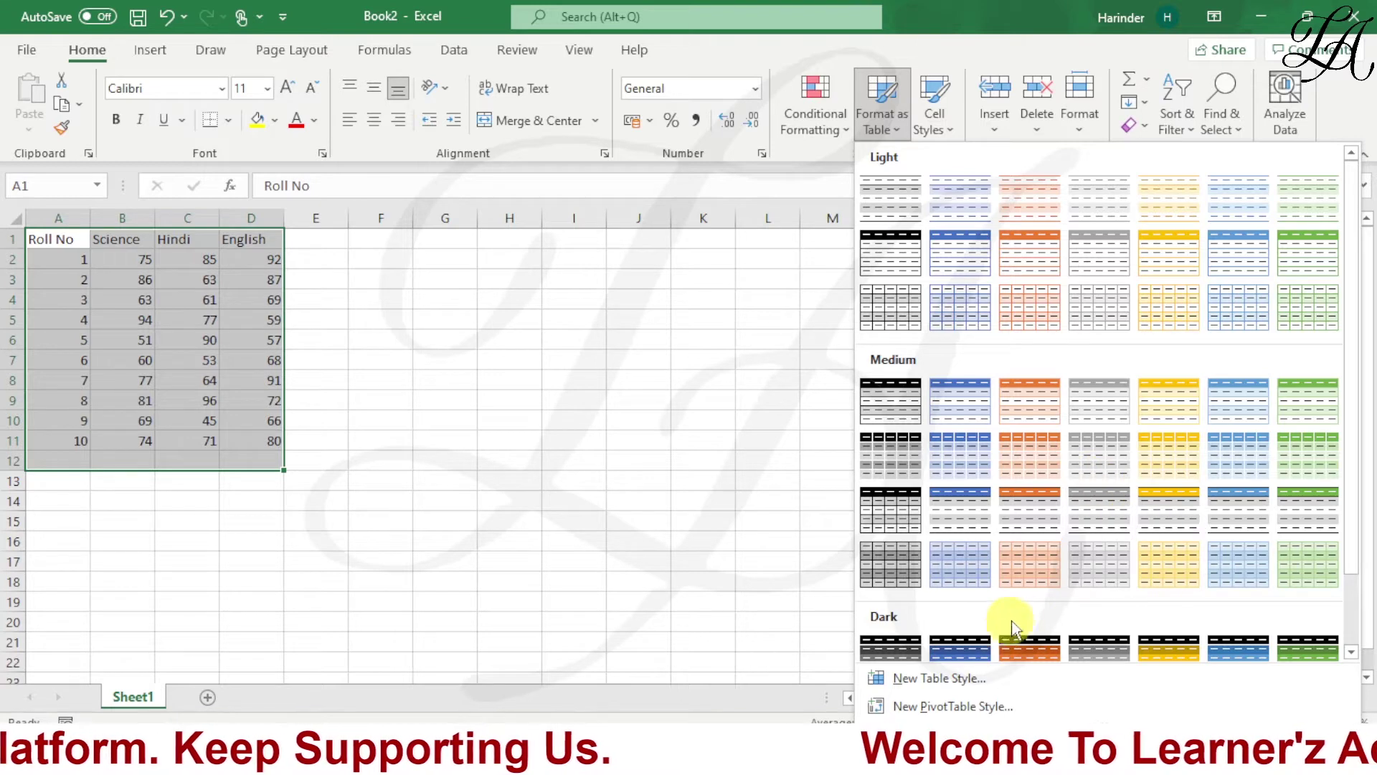
click(1163, 649)
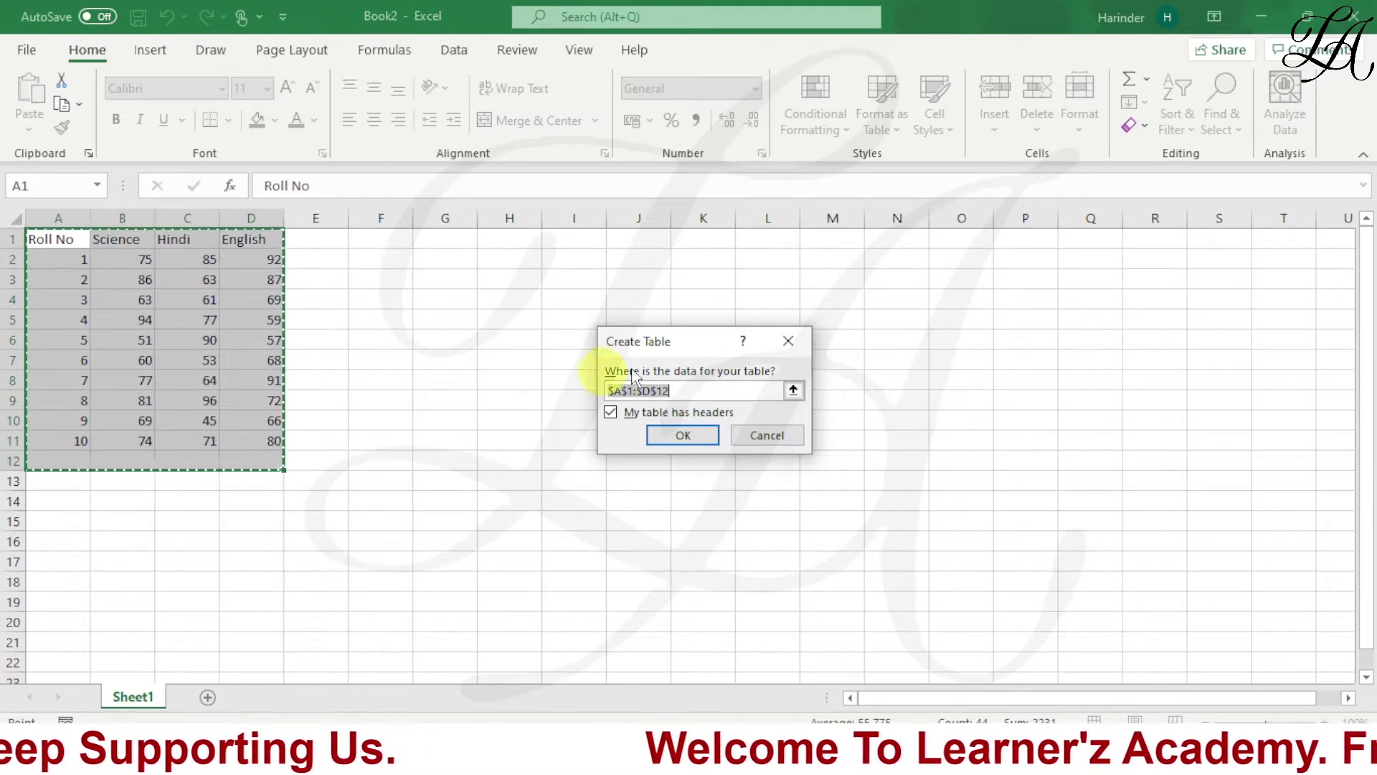
Confirm the range $A$1:$D$12 with headers to create Table1 in the gold banded style
double_click(624, 390)
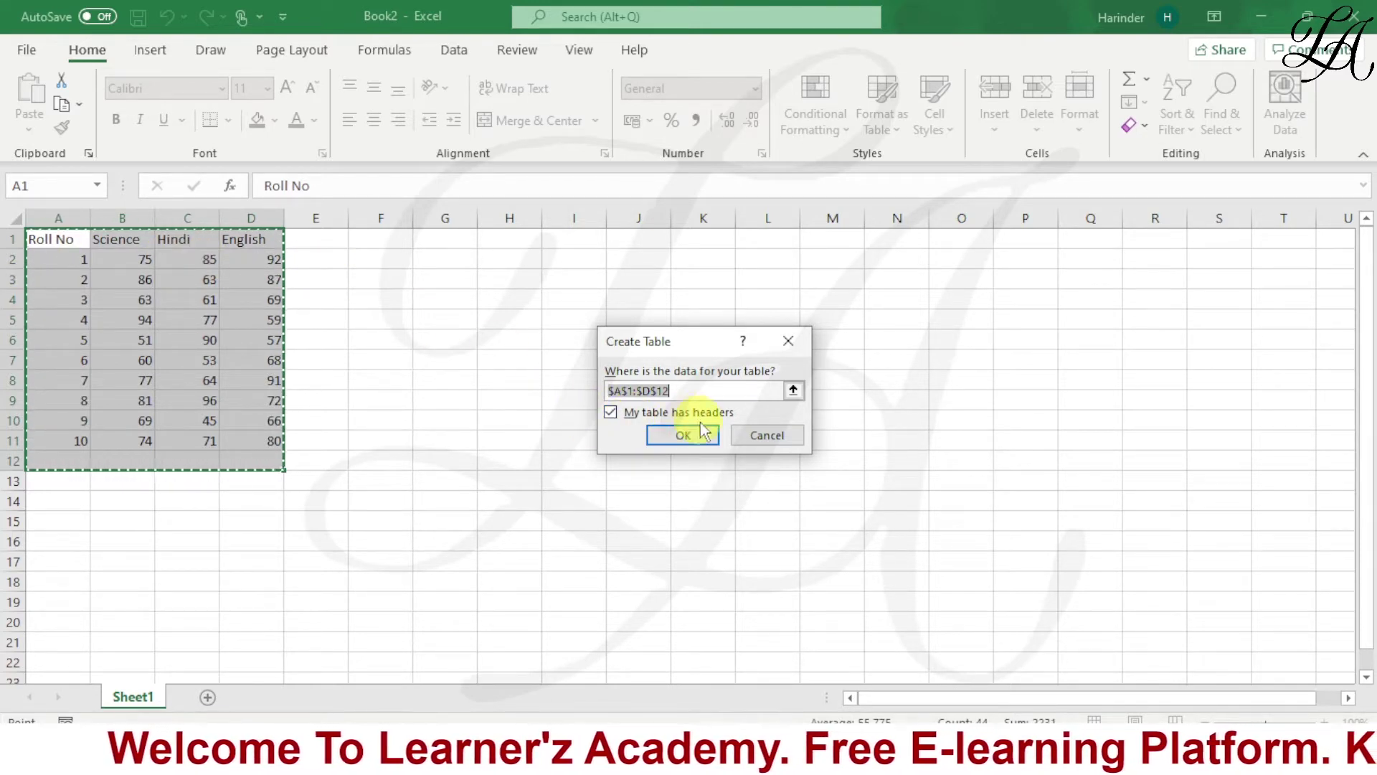
click(715, 445)
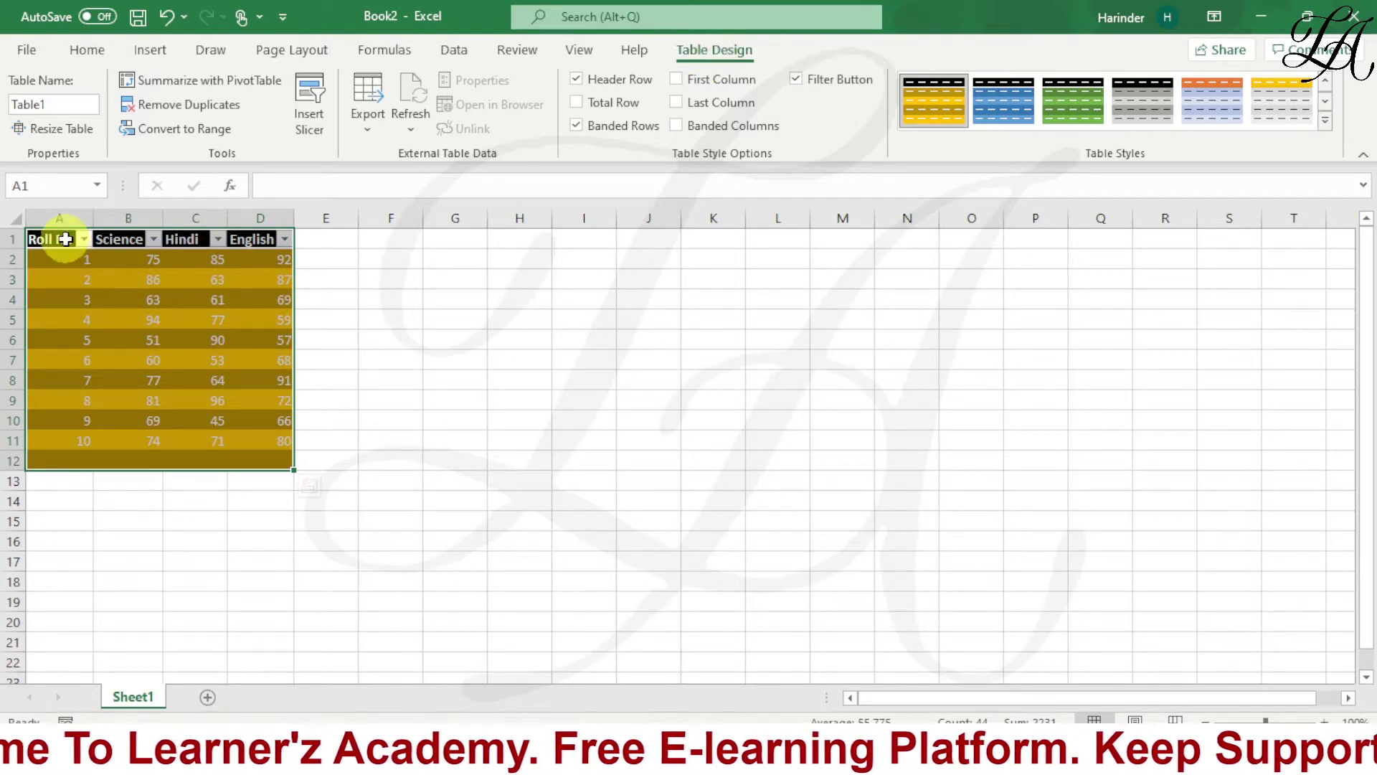
Turn off Filter for the marks table's header row so its dropdown arrows disappear
click(430, 277)
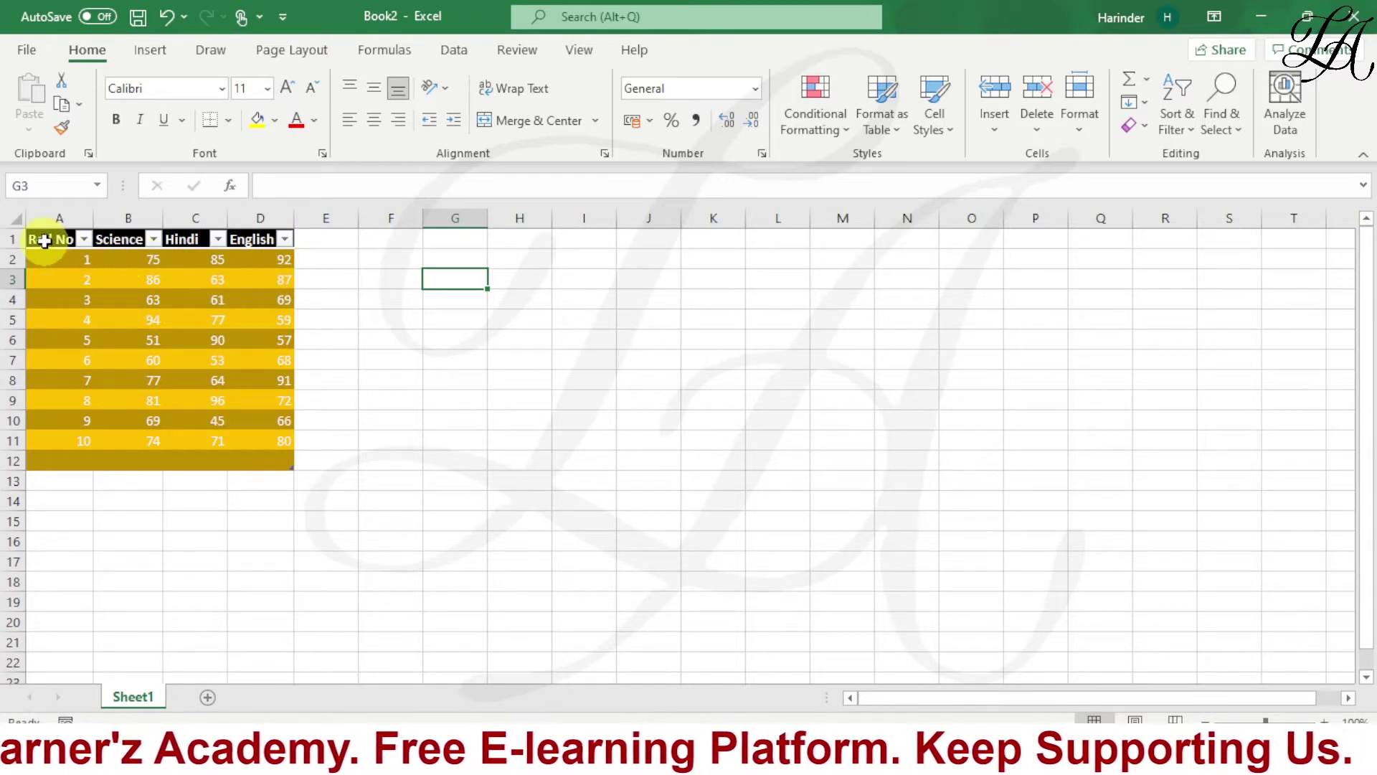
drag(46, 242, 273, 240)
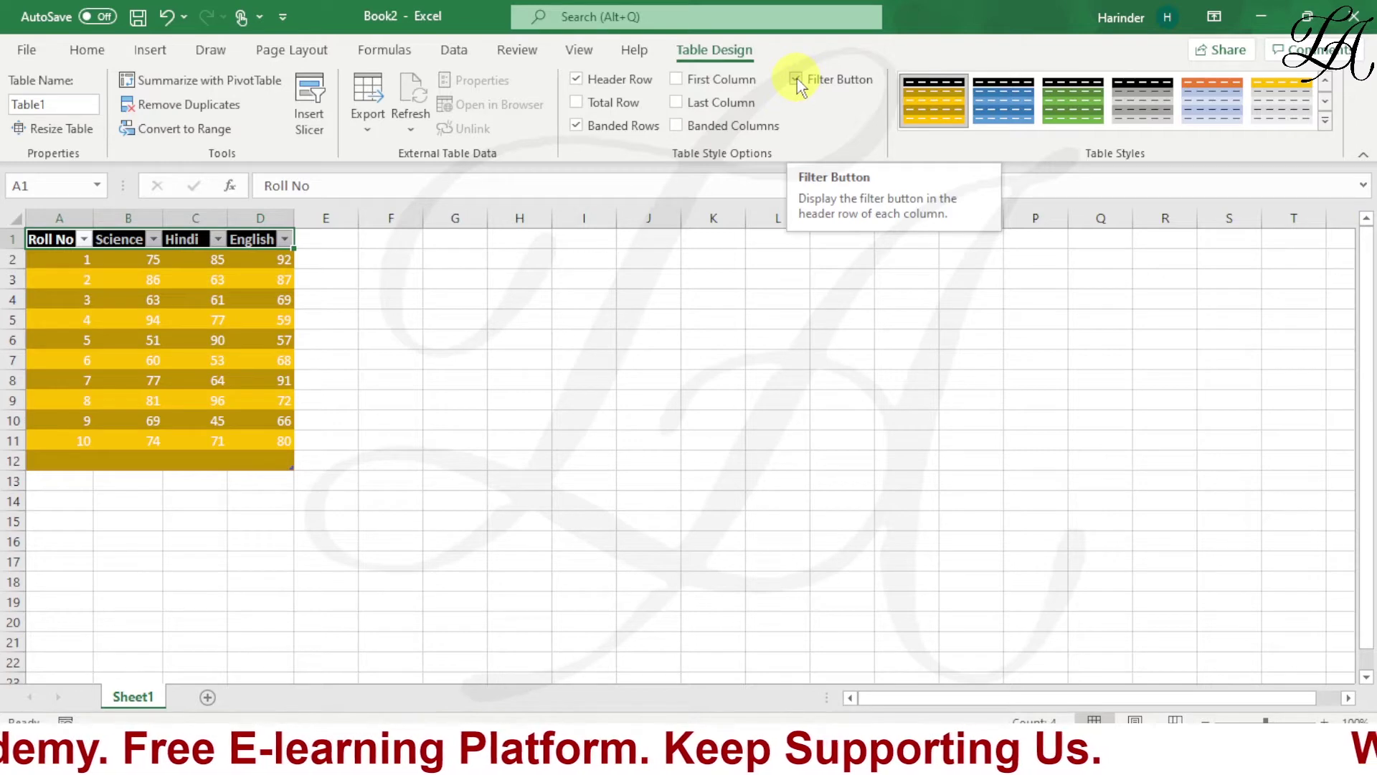
click(458, 52)
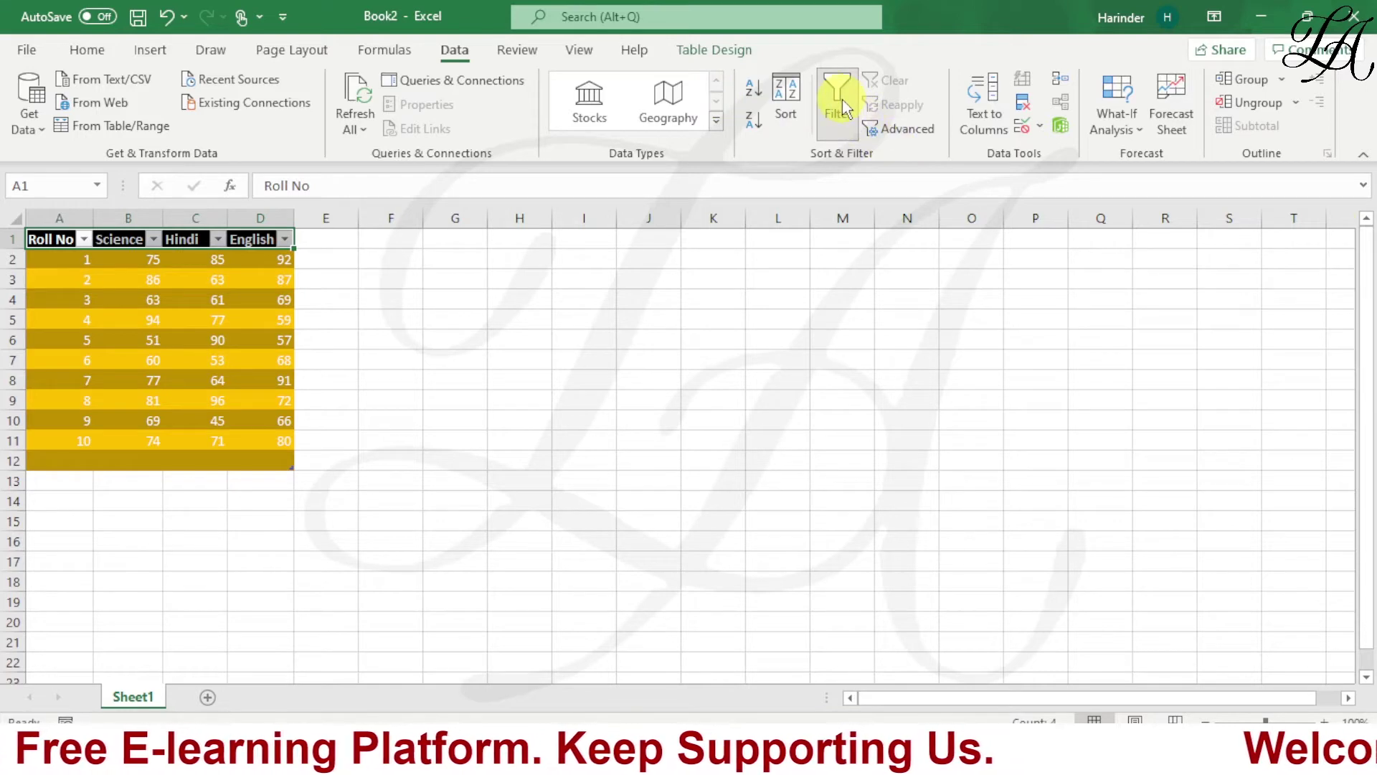
click(838, 104)
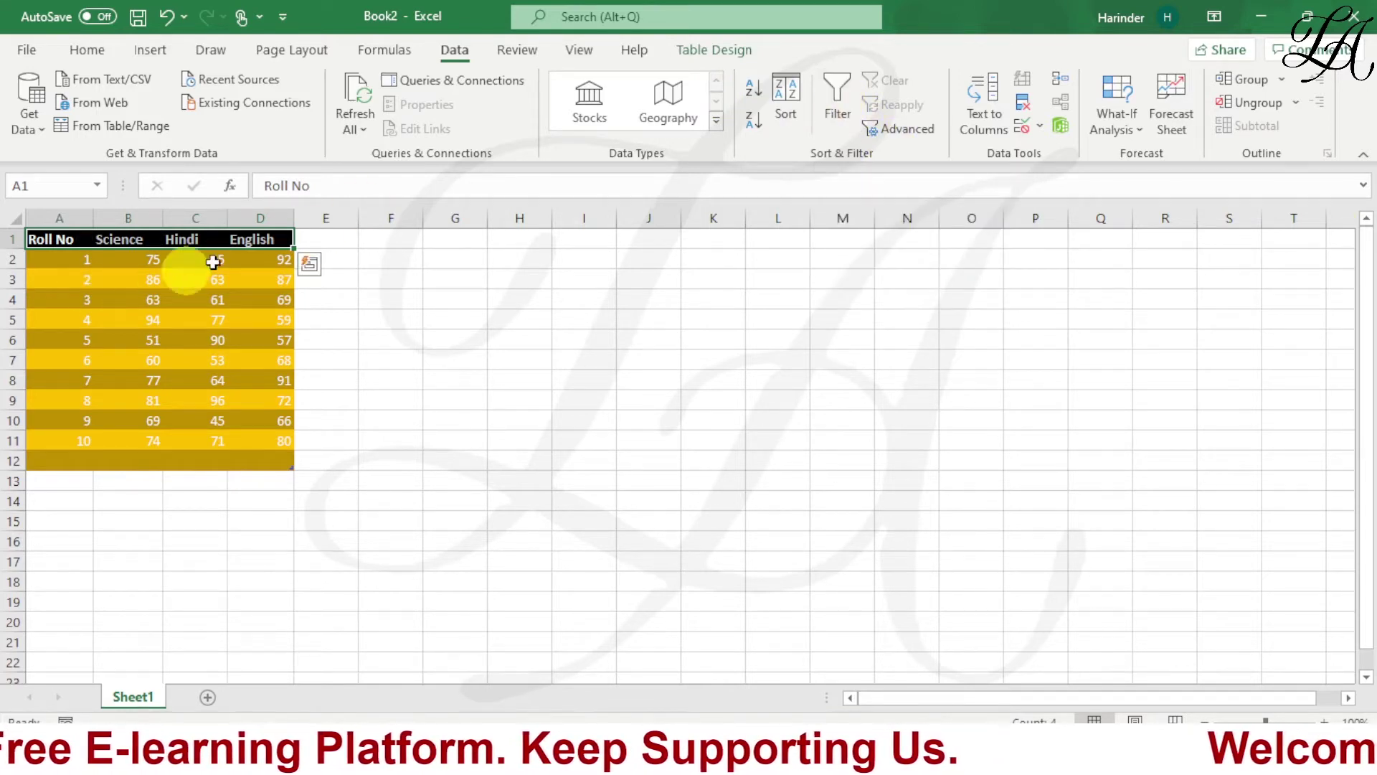
click(380, 259)
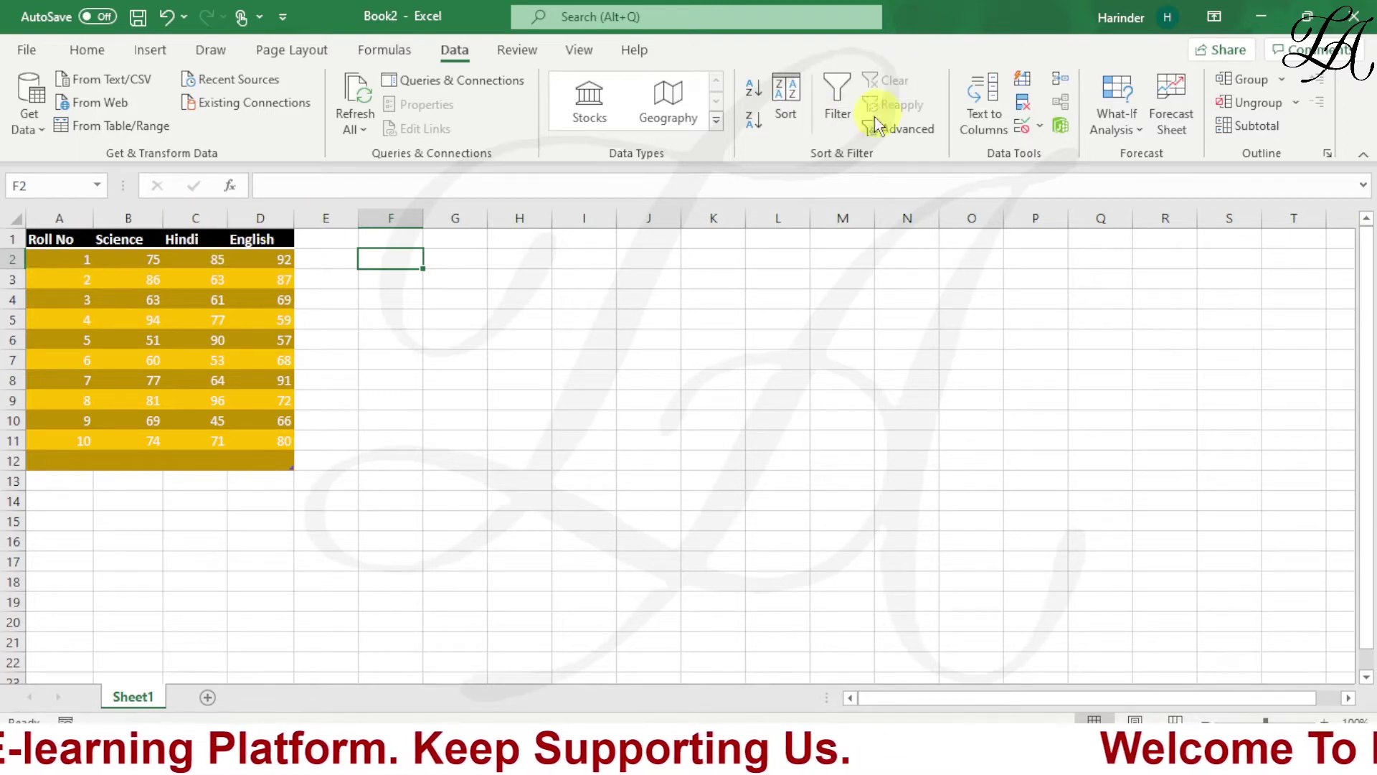
click(89, 50)
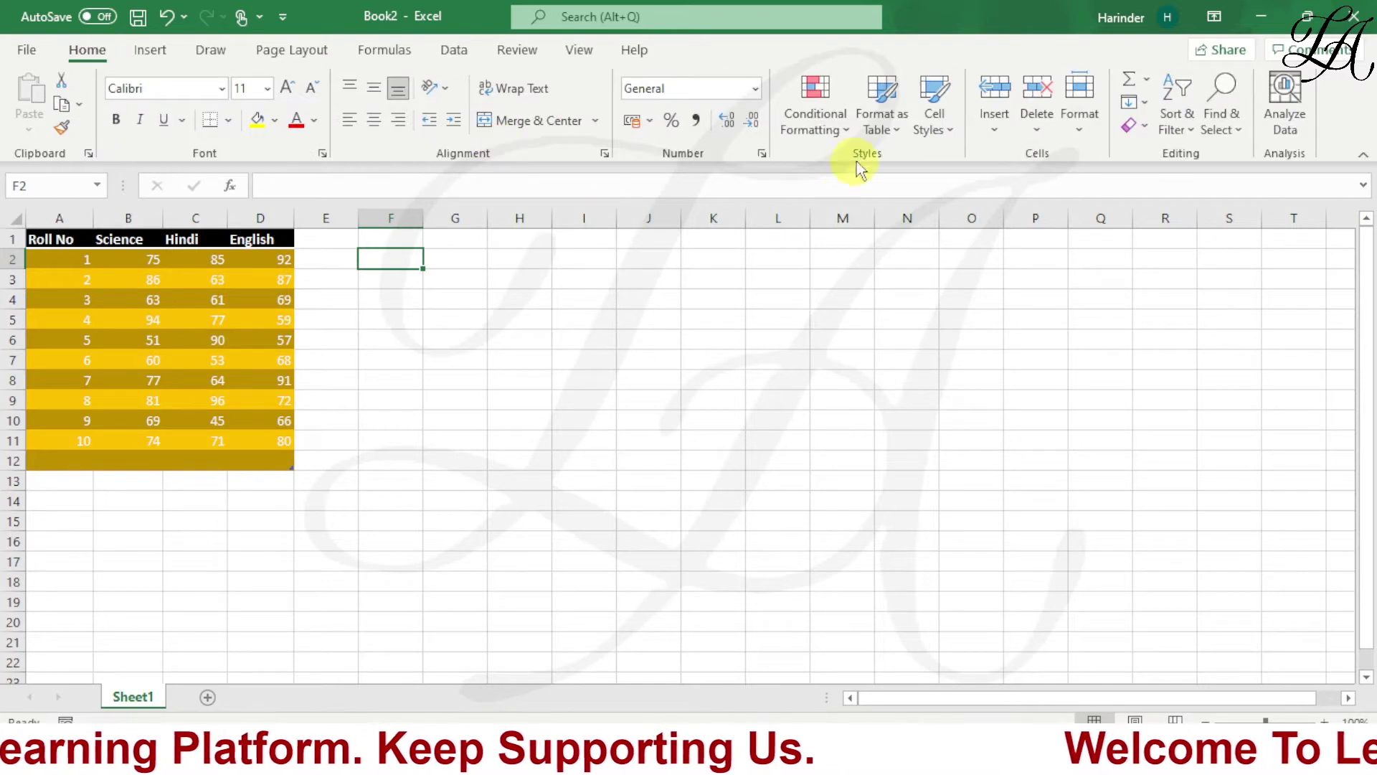
Choose New Table Style from the bottom of the Format as Table gallery
click(875, 118)
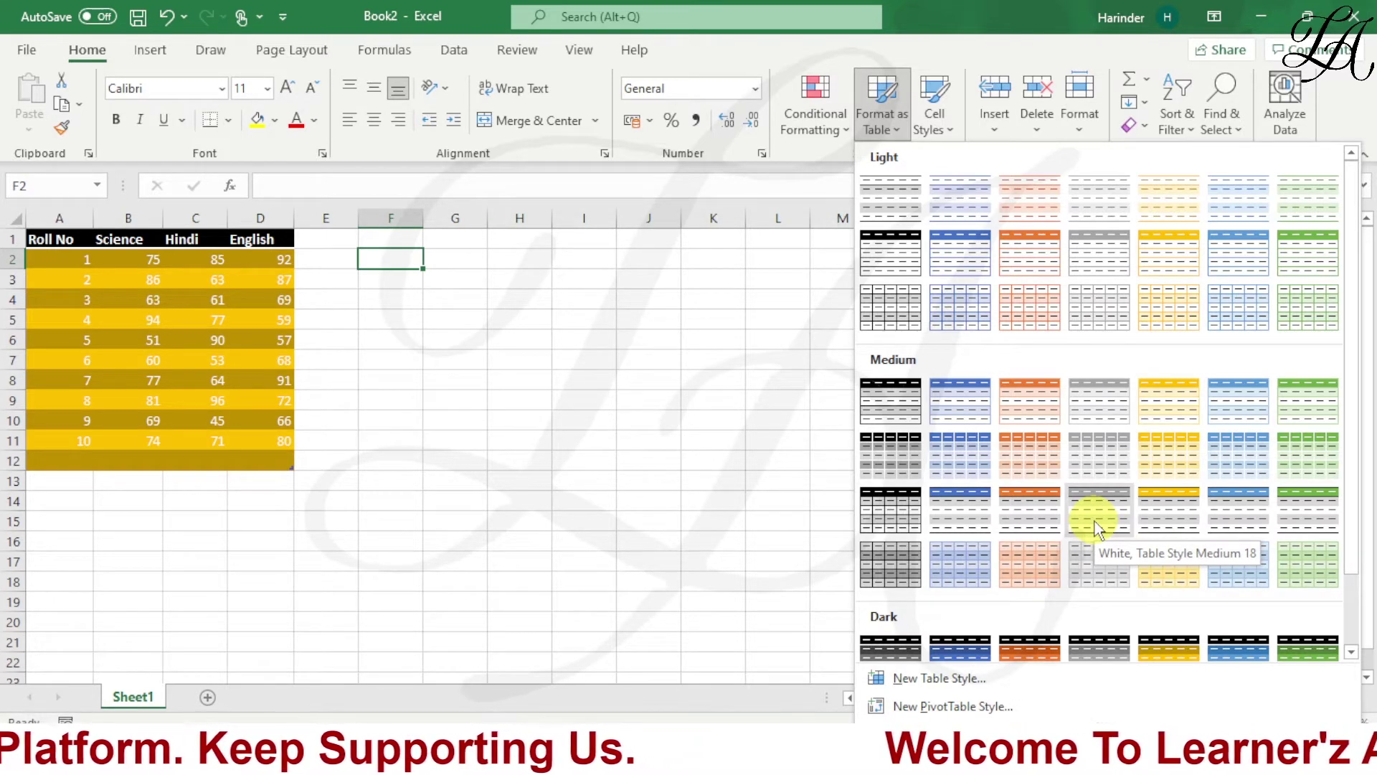
click(939, 678)
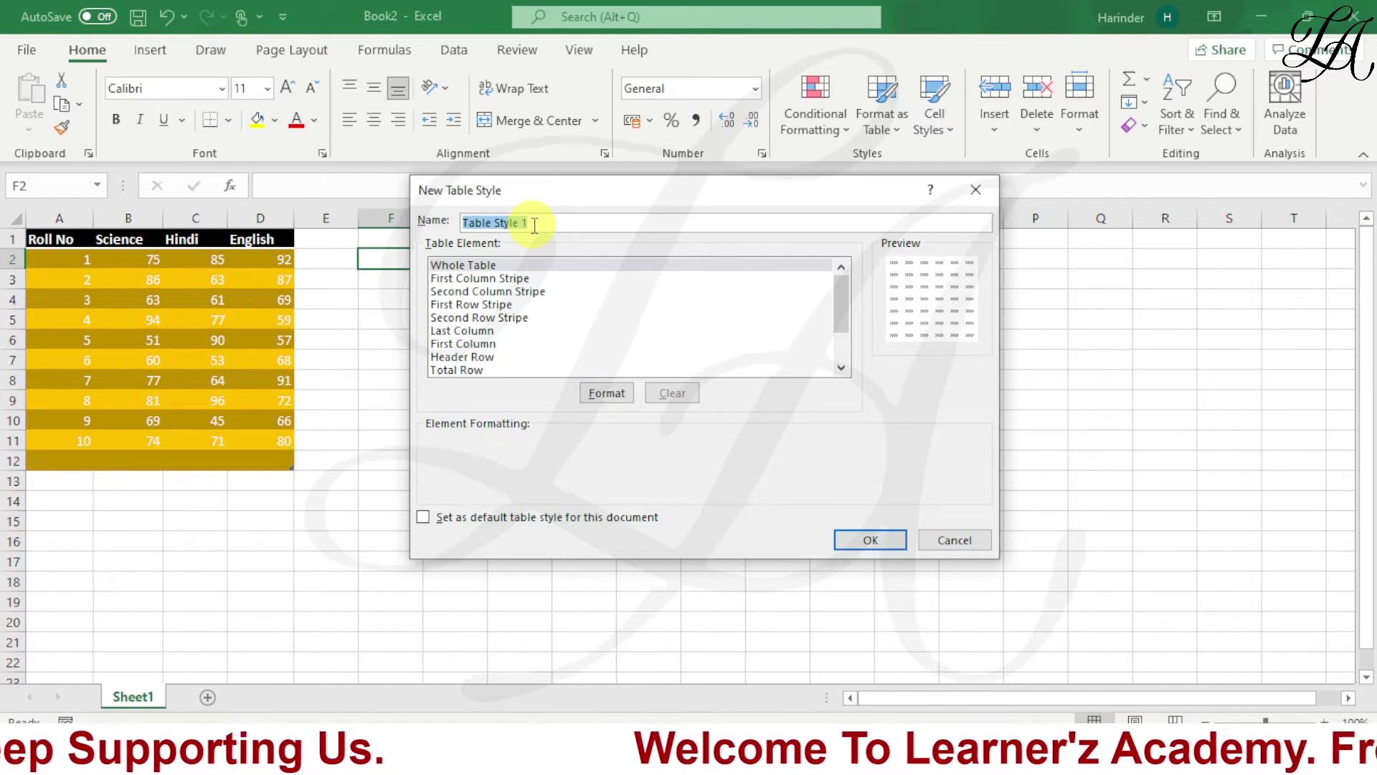
Name the new table style 'la' and start formatting its Whole Table element
text(la)
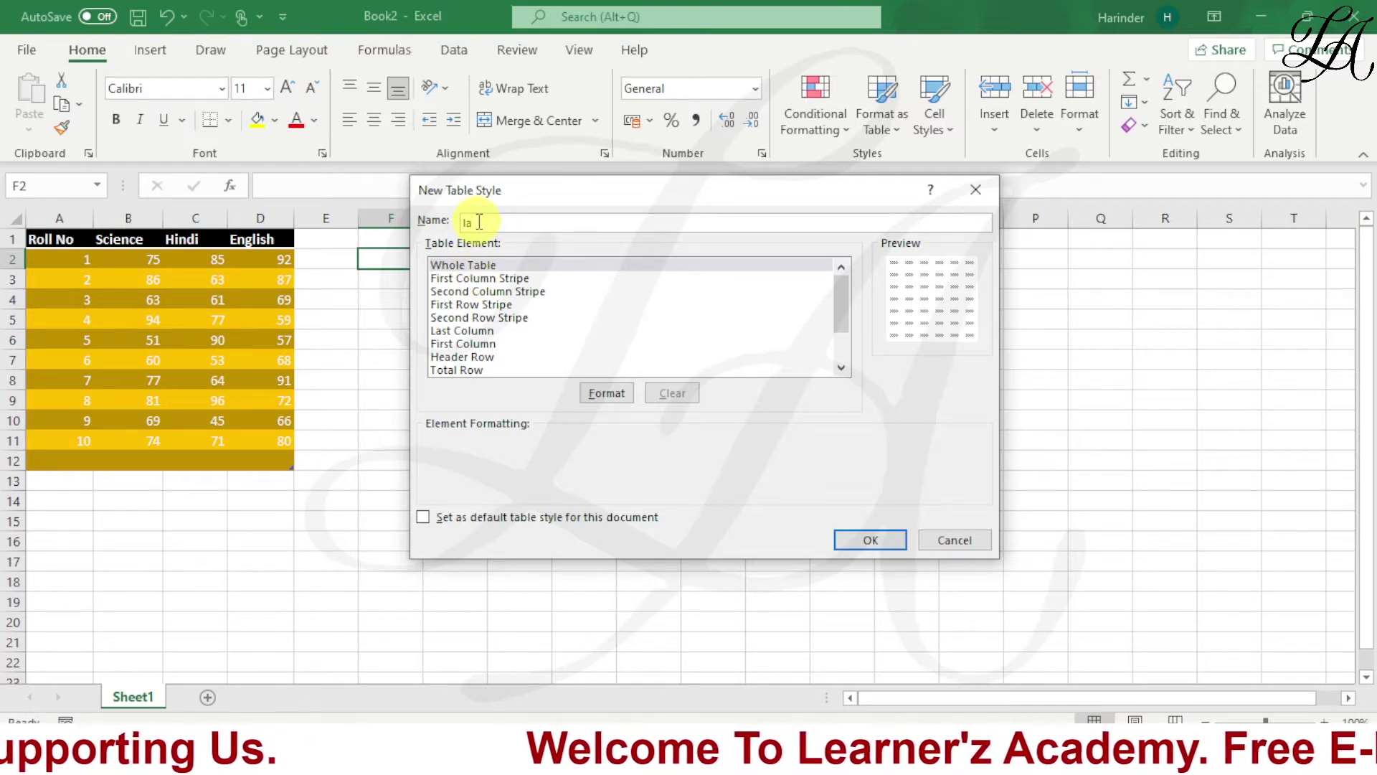
click(476, 267)
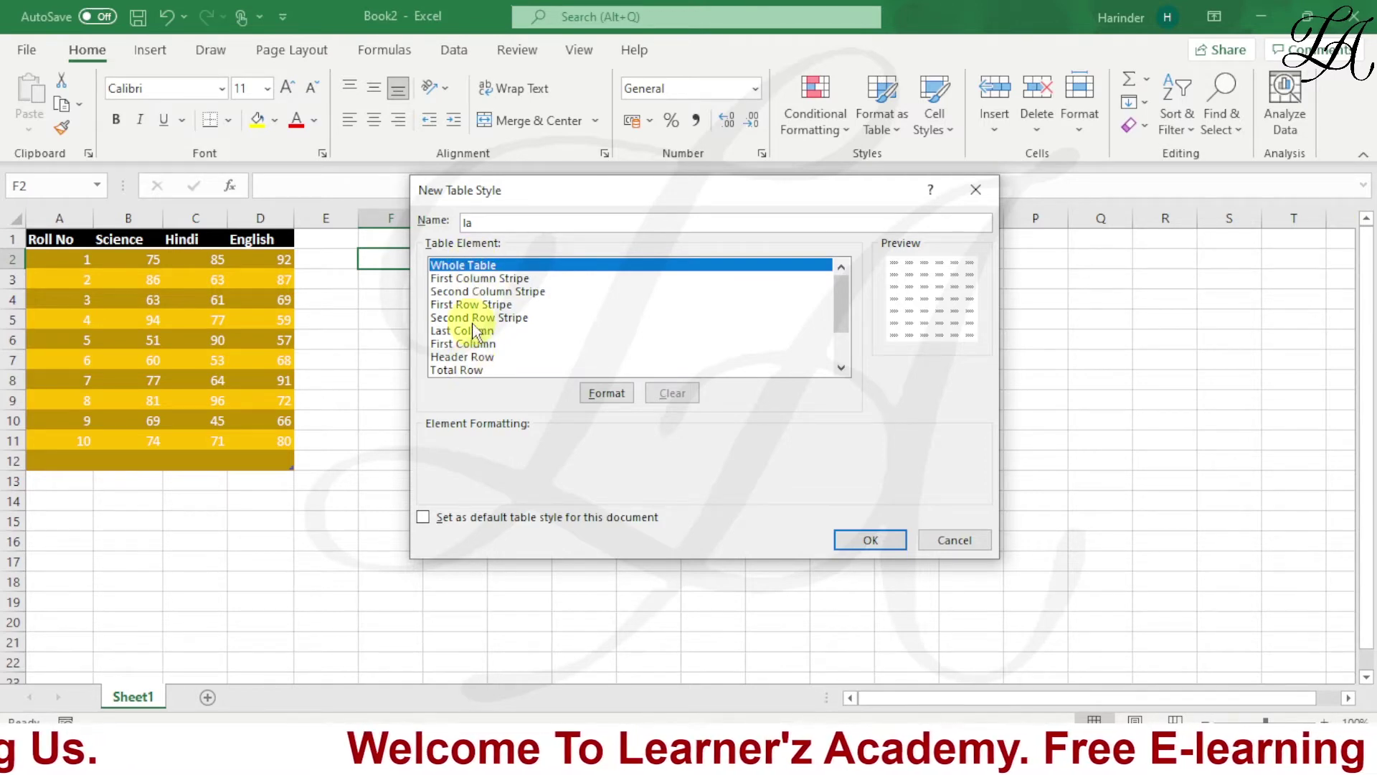
click(607, 397)
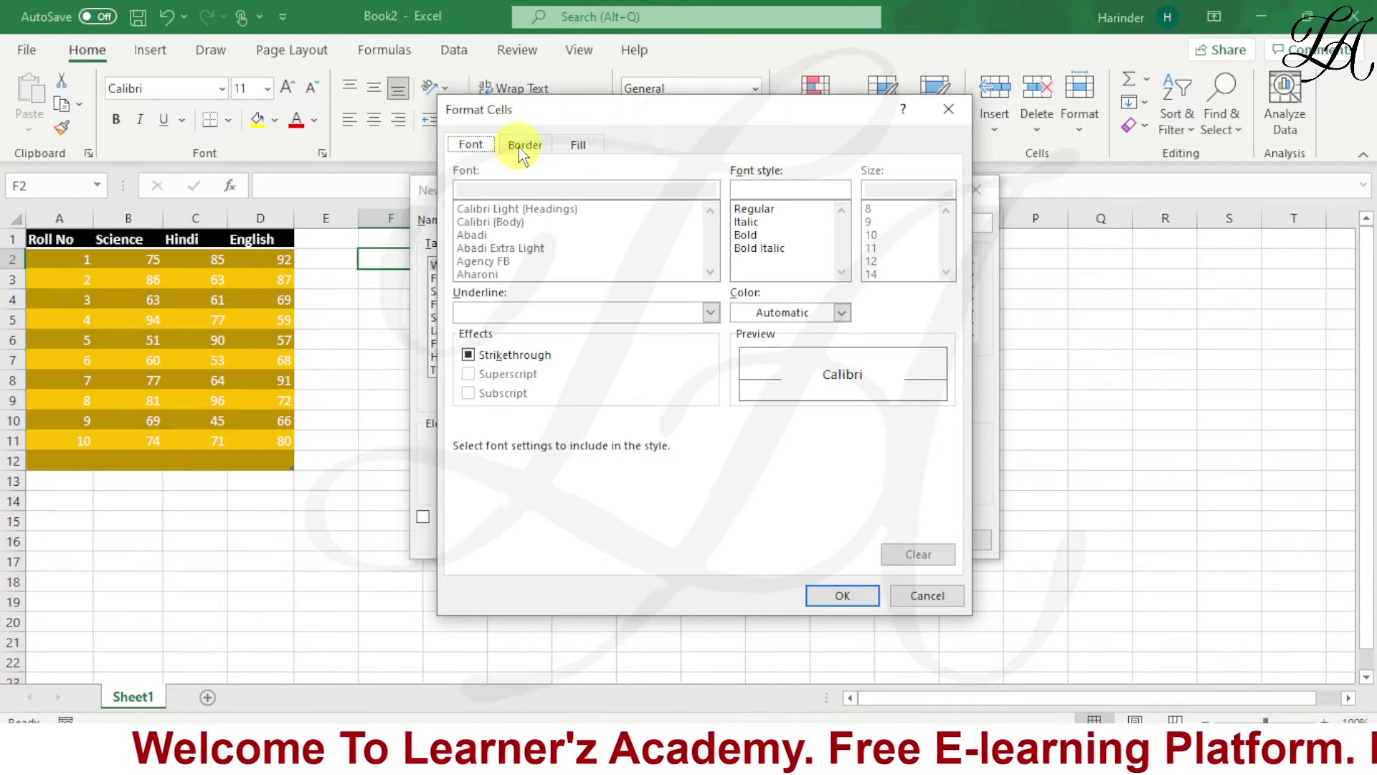
Give the la style's Whole Table a light gold fill, Outline border and Bold Italic font
click(522, 146)
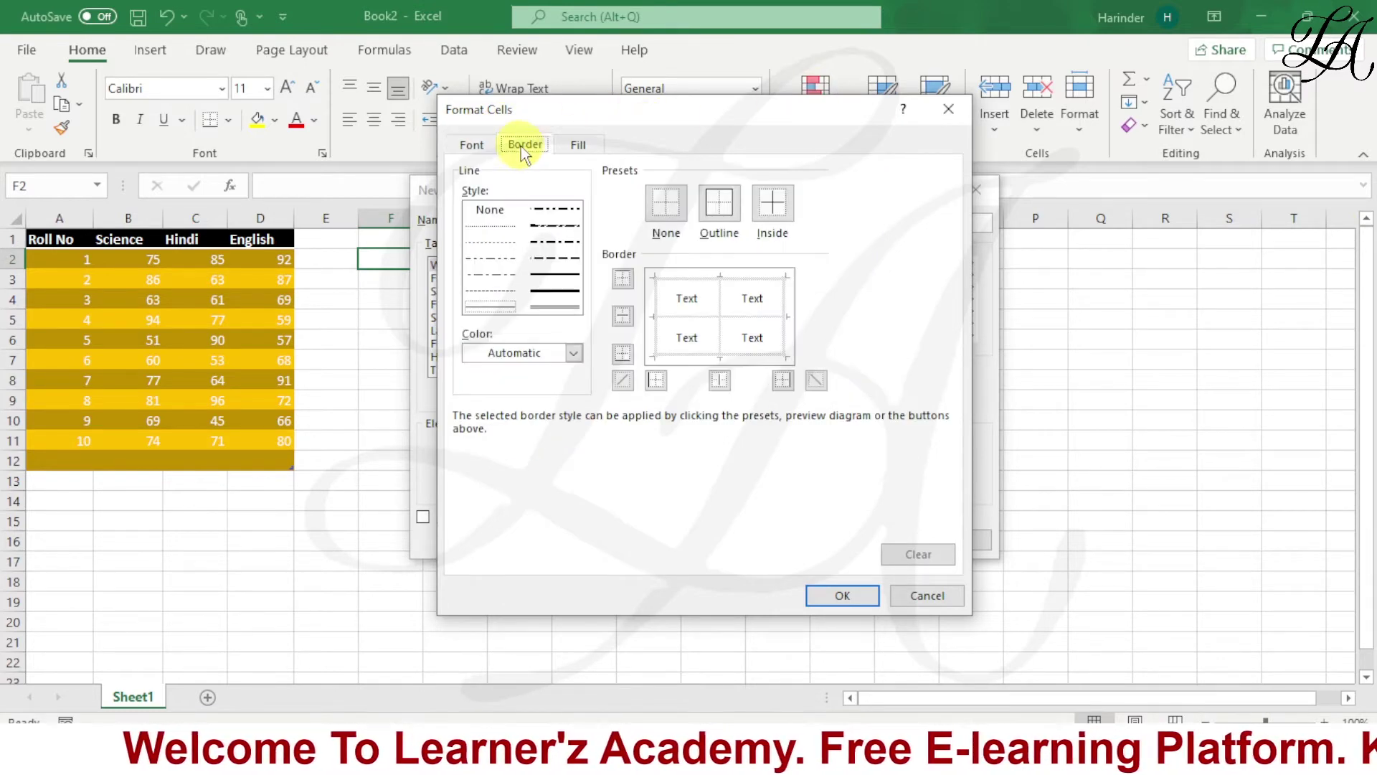
click(574, 146)
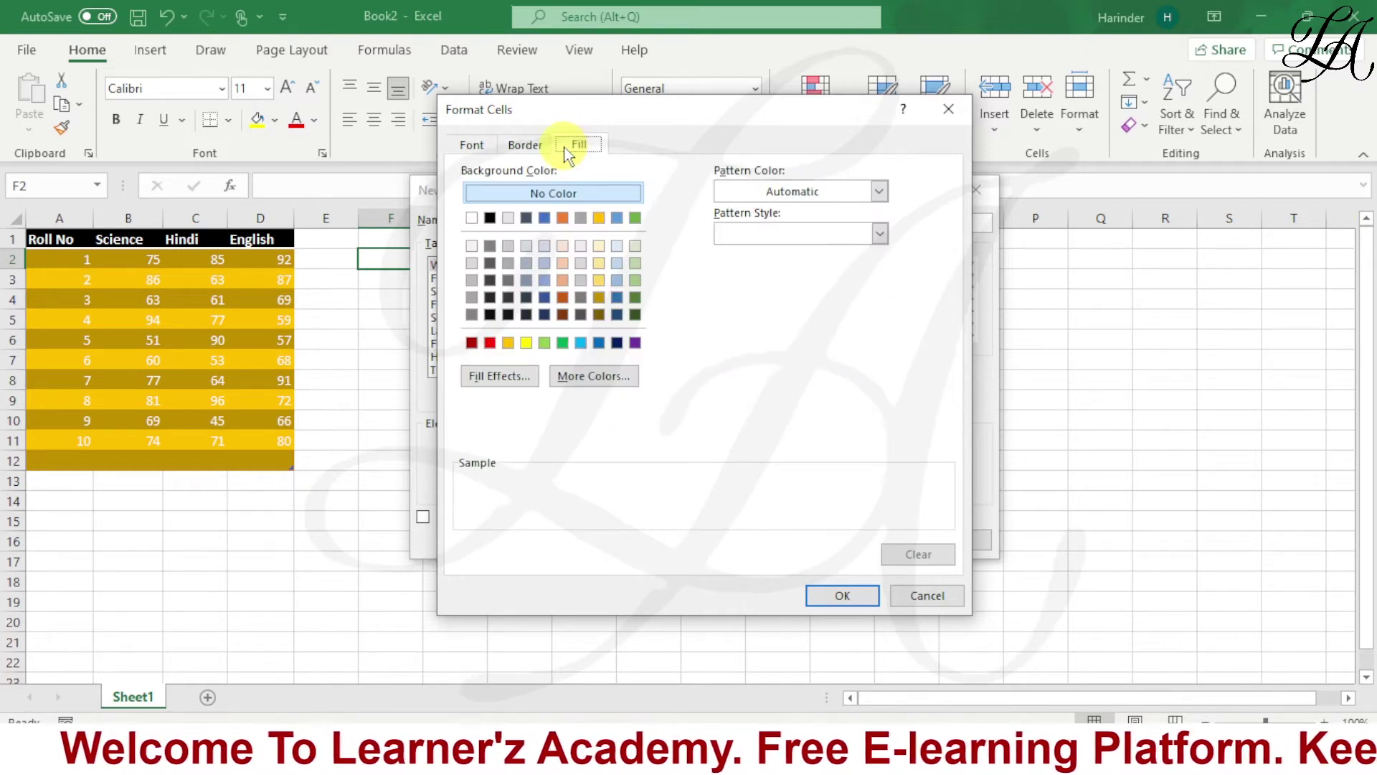
click(599, 281)
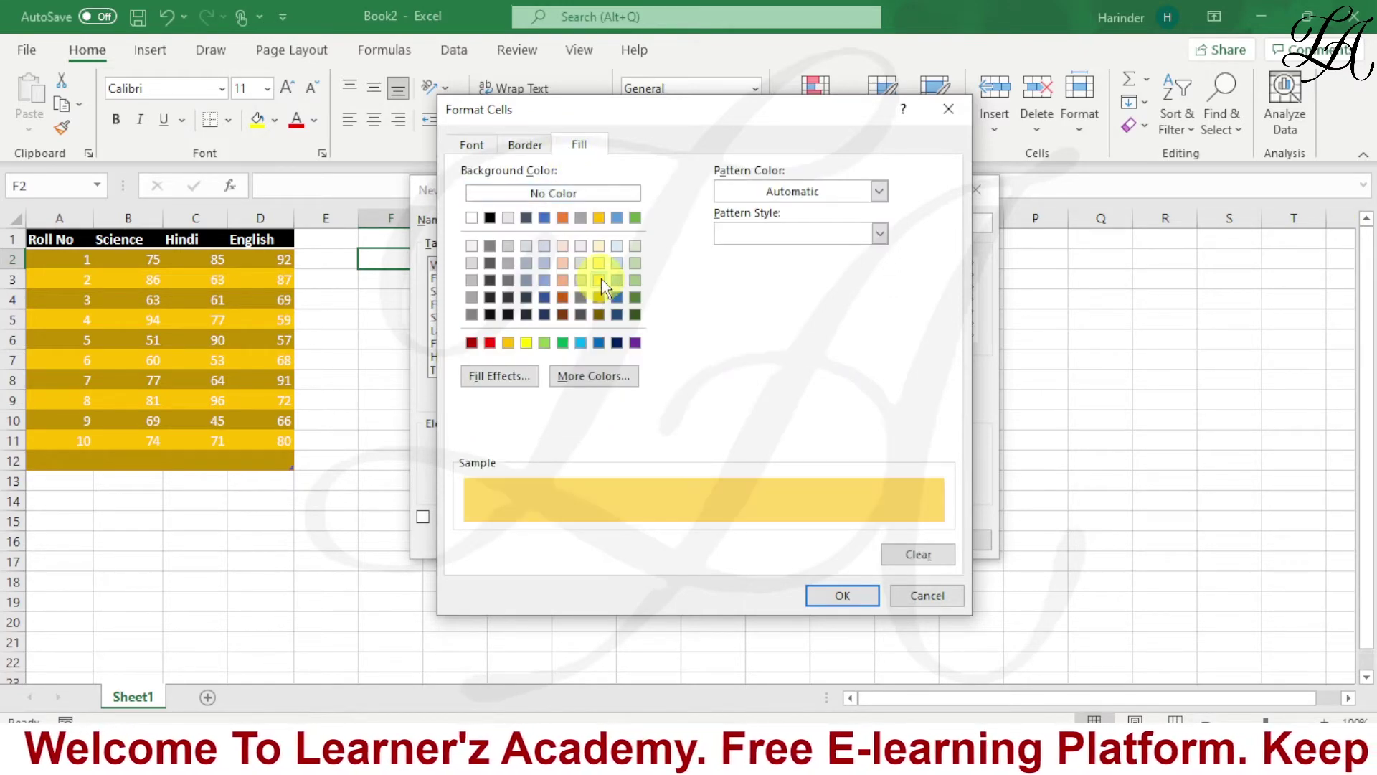
click(536, 148)
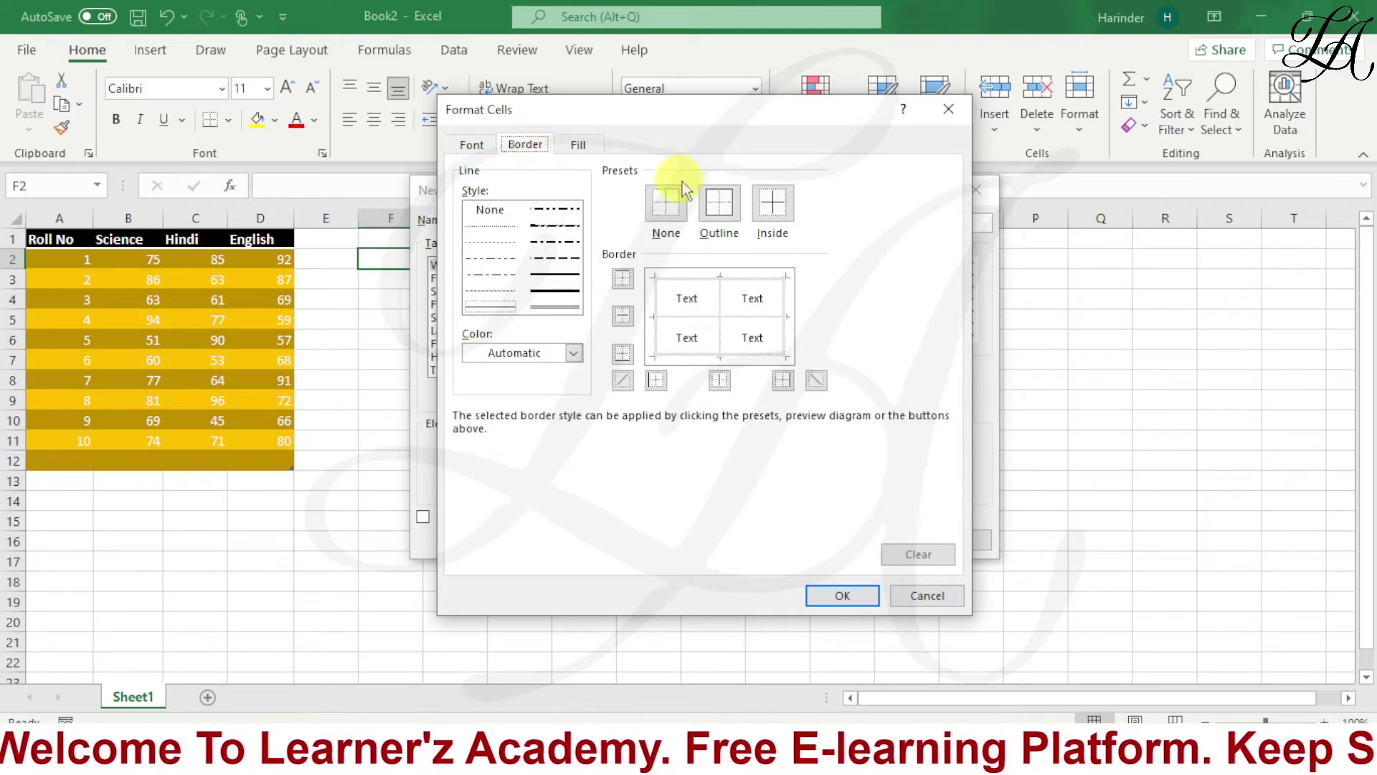
click(721, 216)
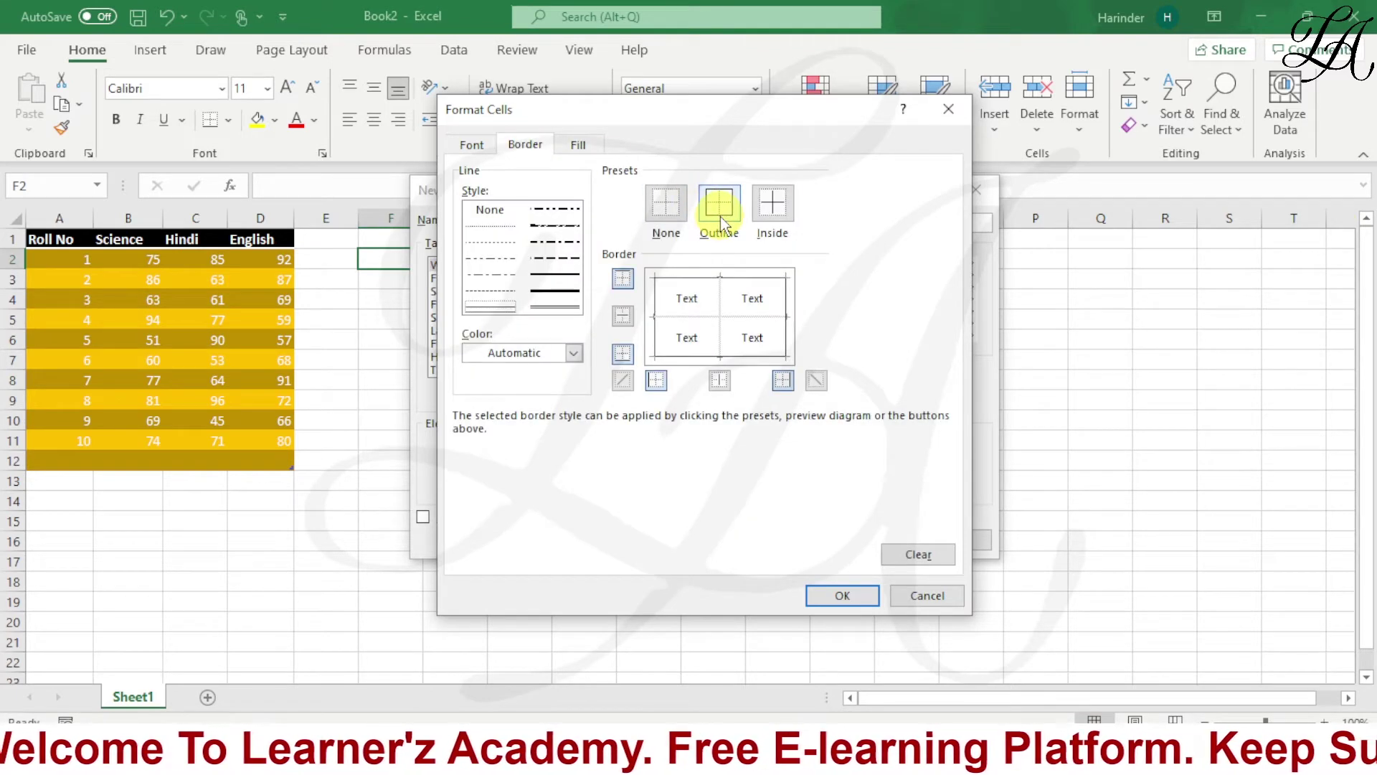
click(471, 144)
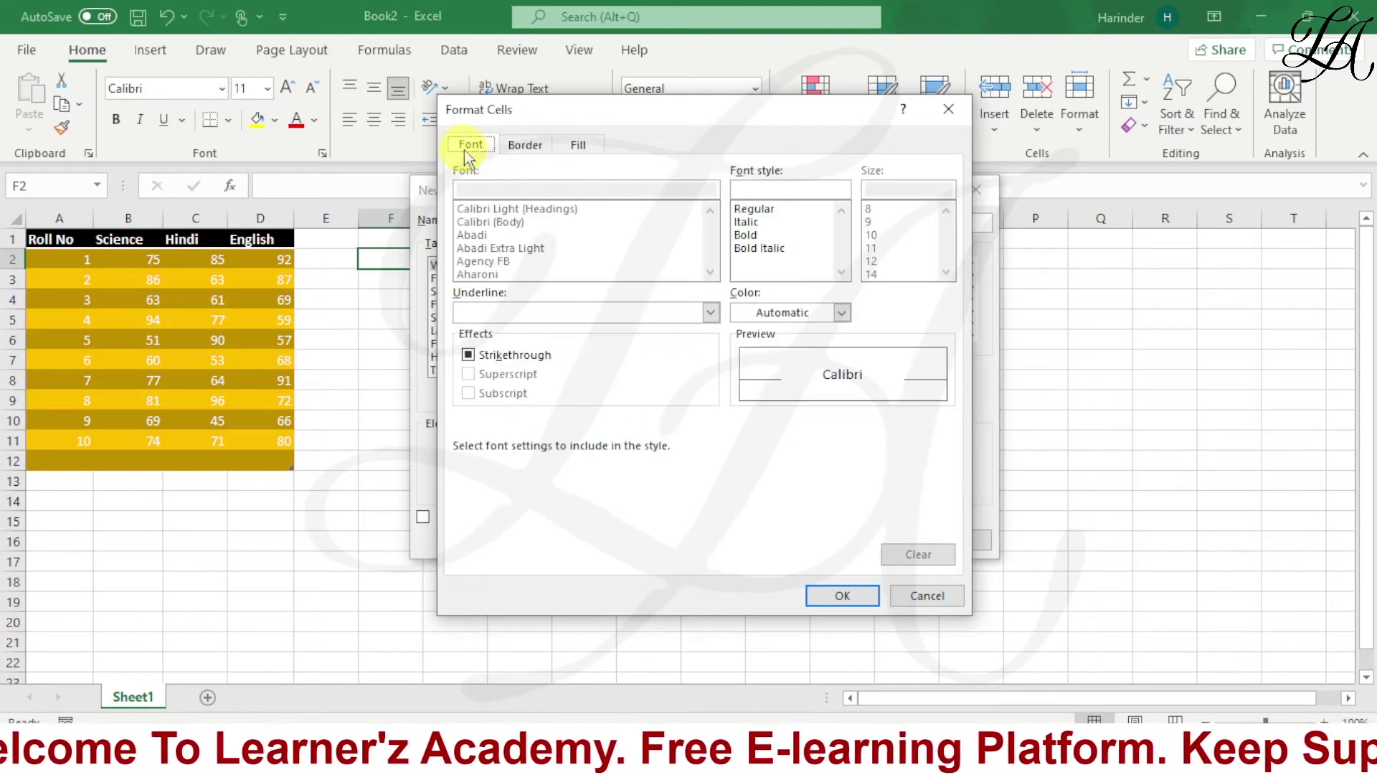
click(771, 249)
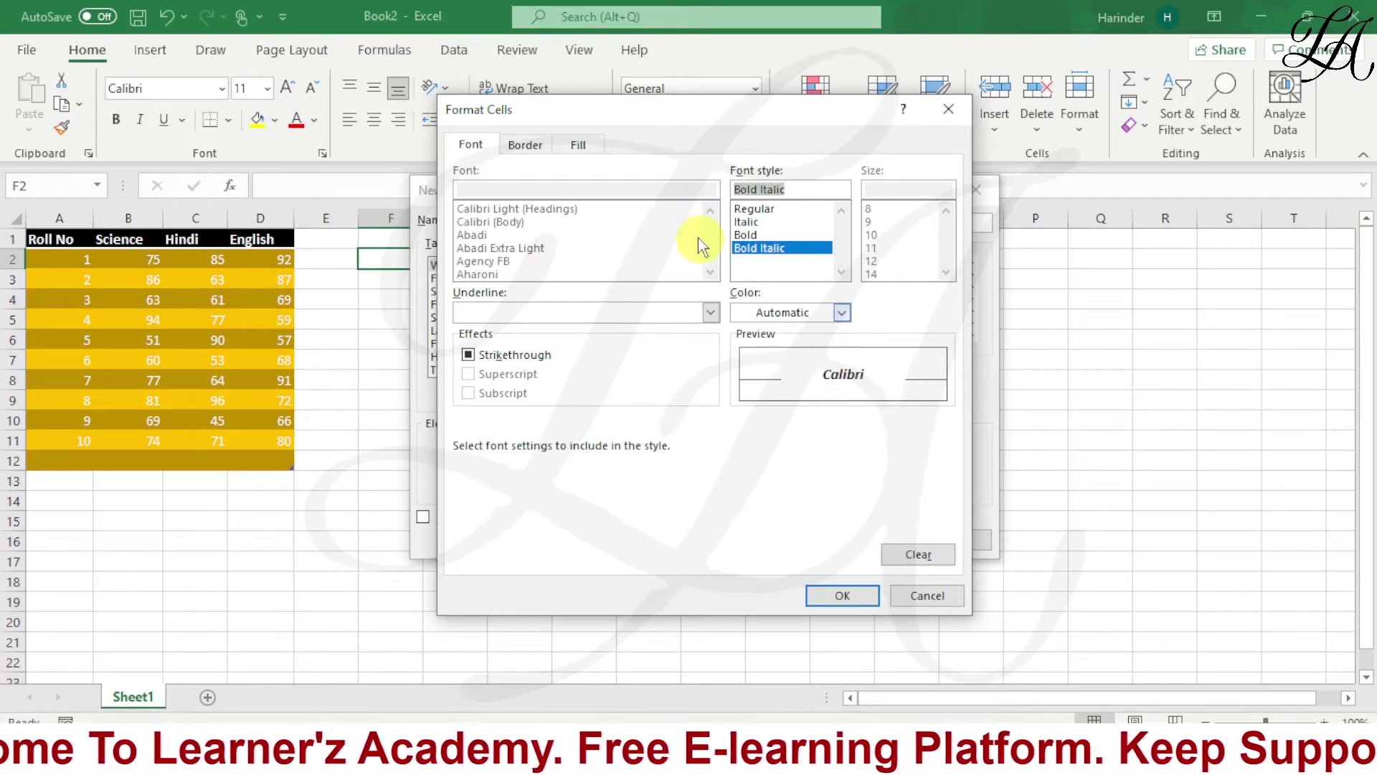
click(576, 144)
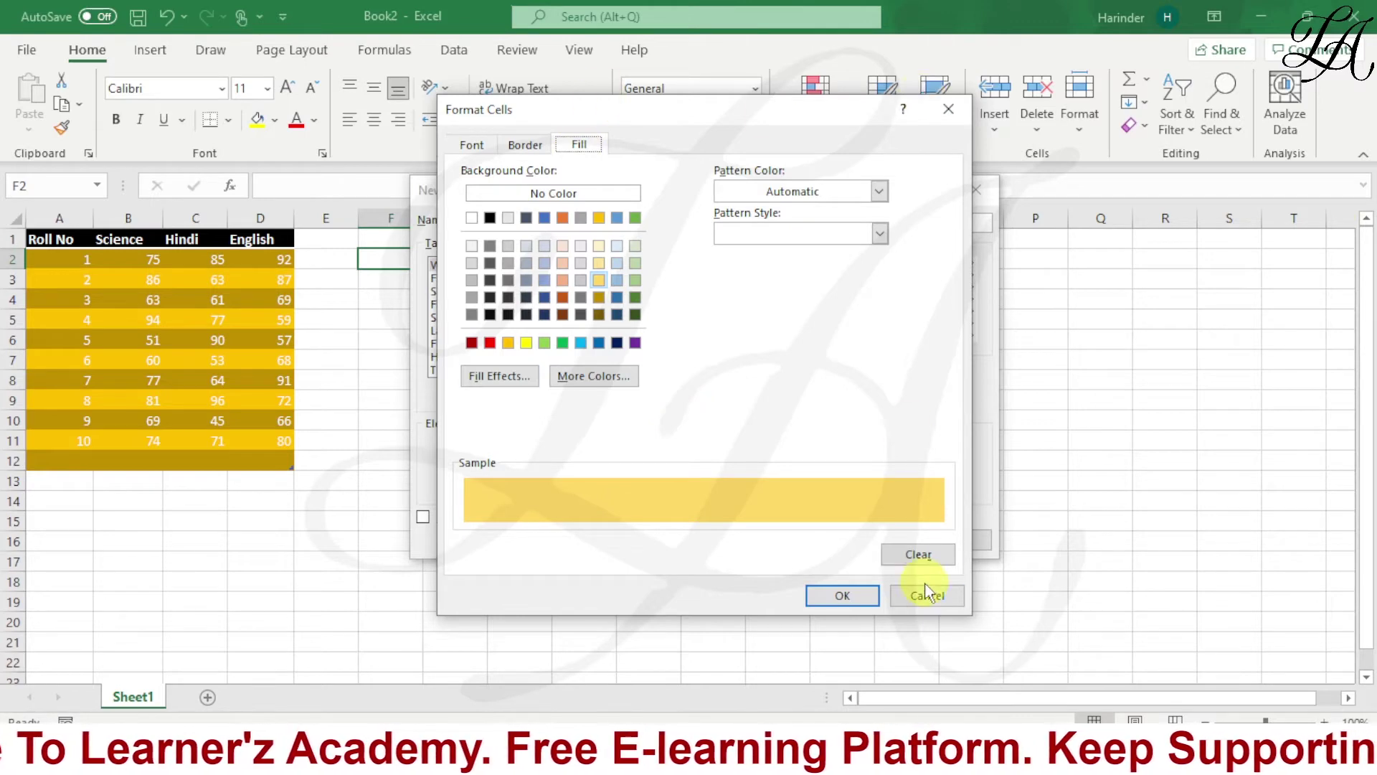
click(843, 595)
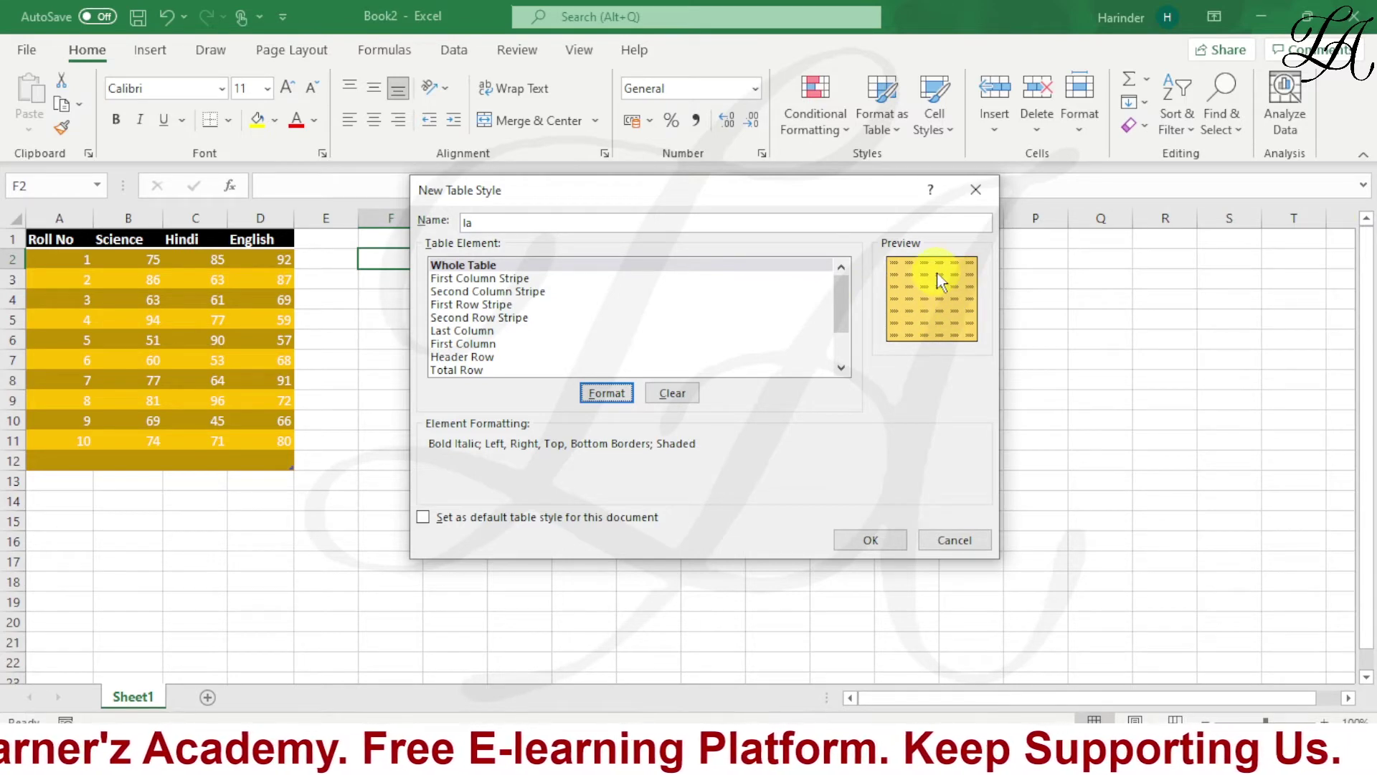
click(870, 542)
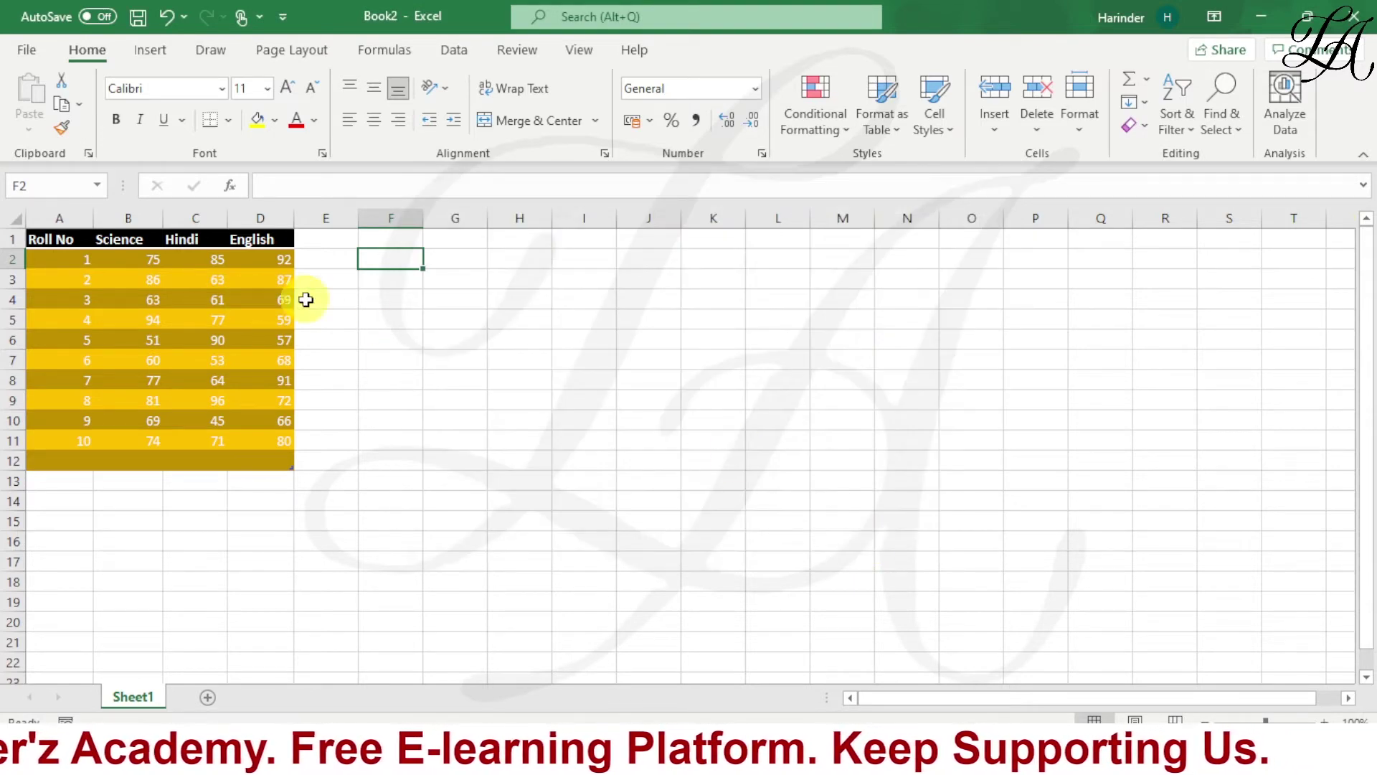
click(879, 129)
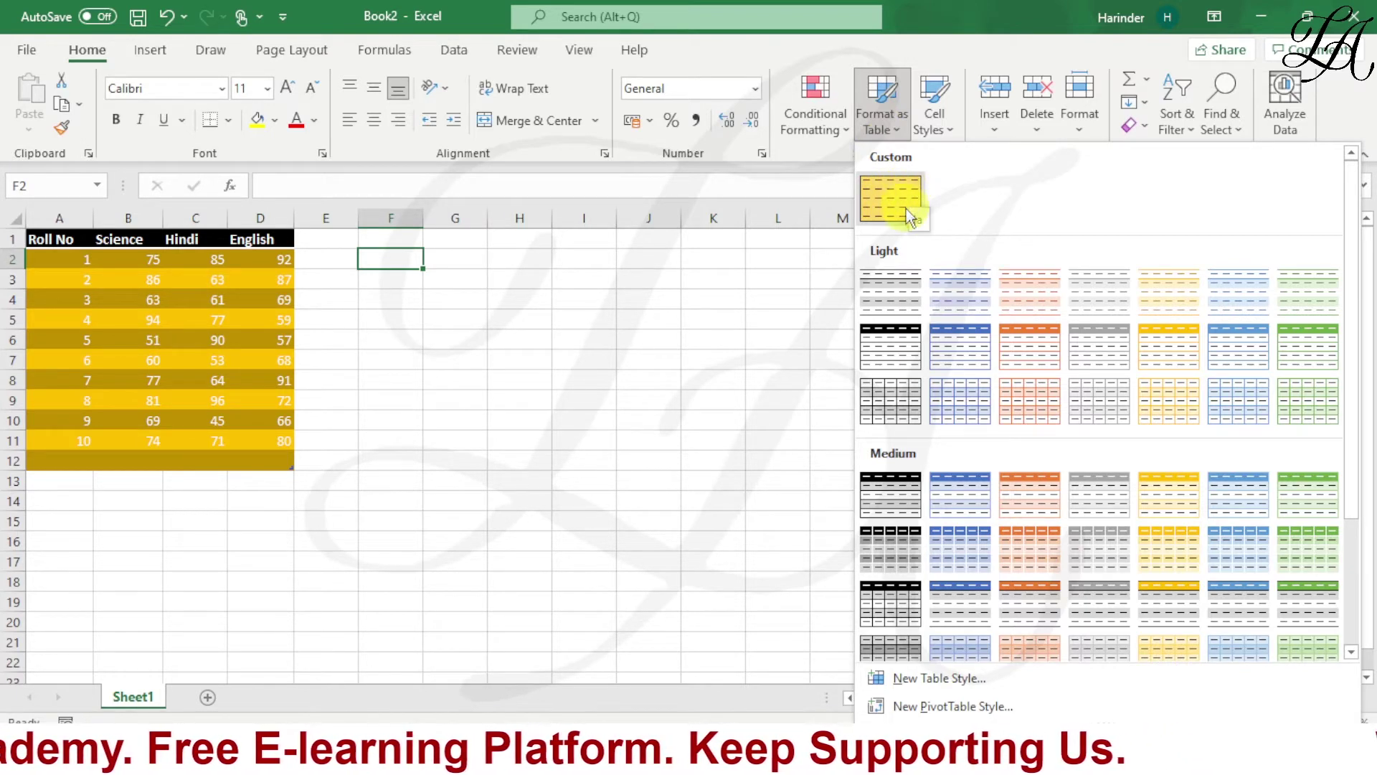
click(482, 394)
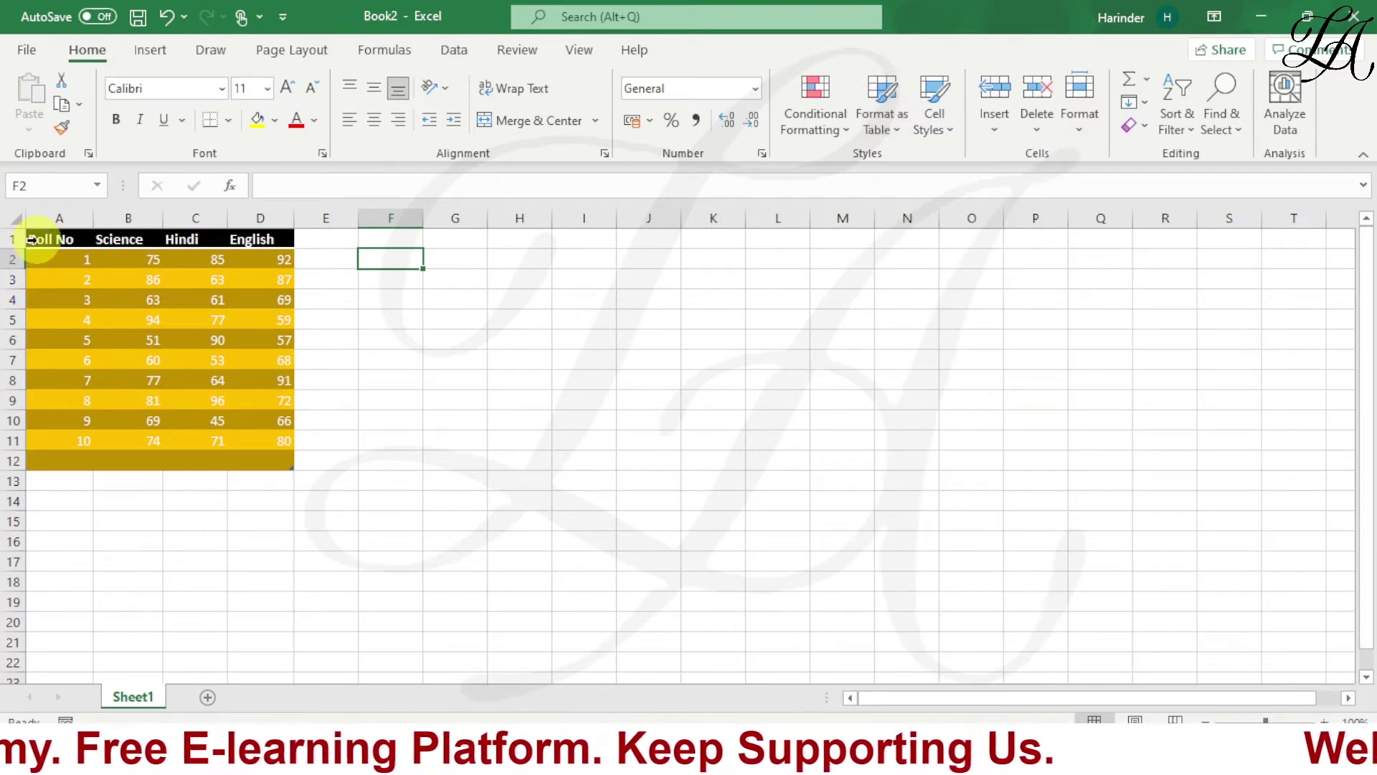
drag(43, 240, 260, 461)
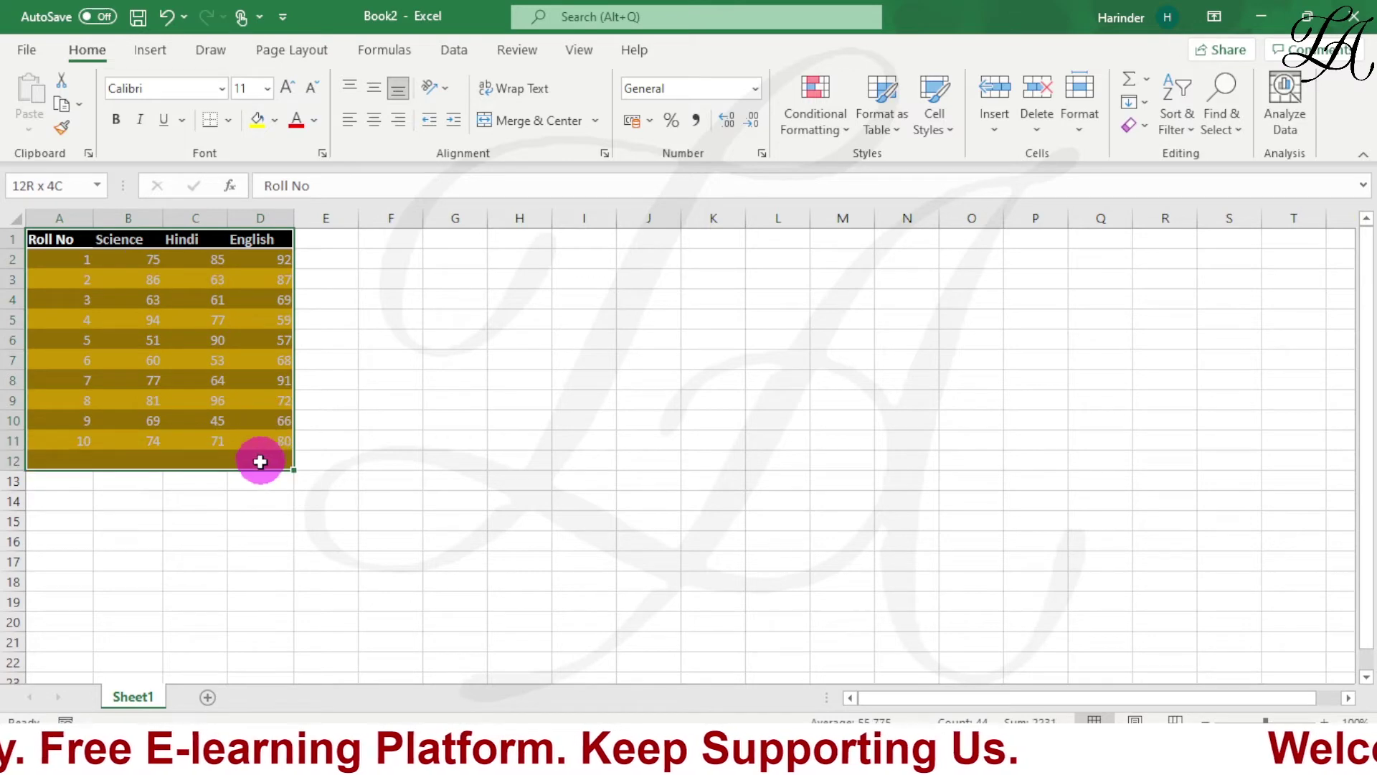
Enter 45, 45, 89, 69, 36 and 21 down column H starting at H2
click(515, 260)
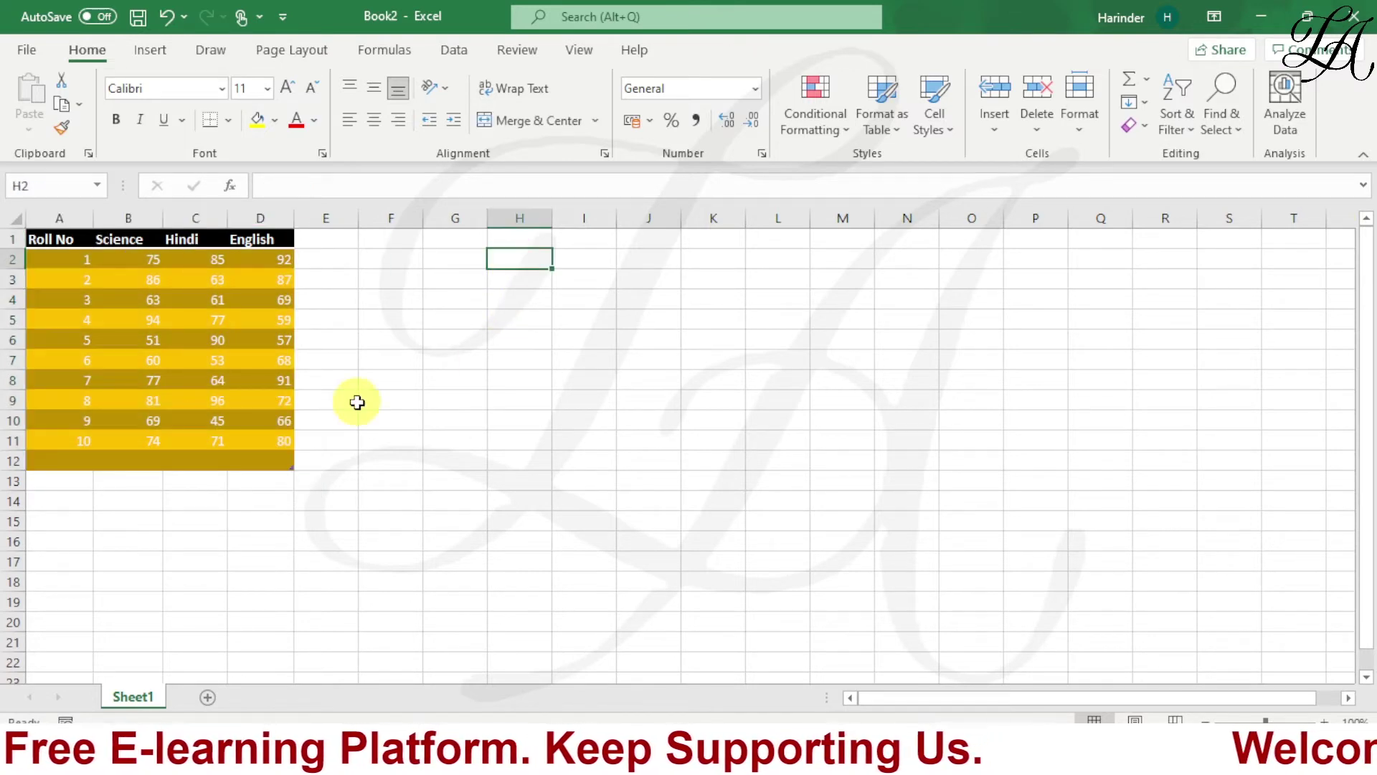
text(45)
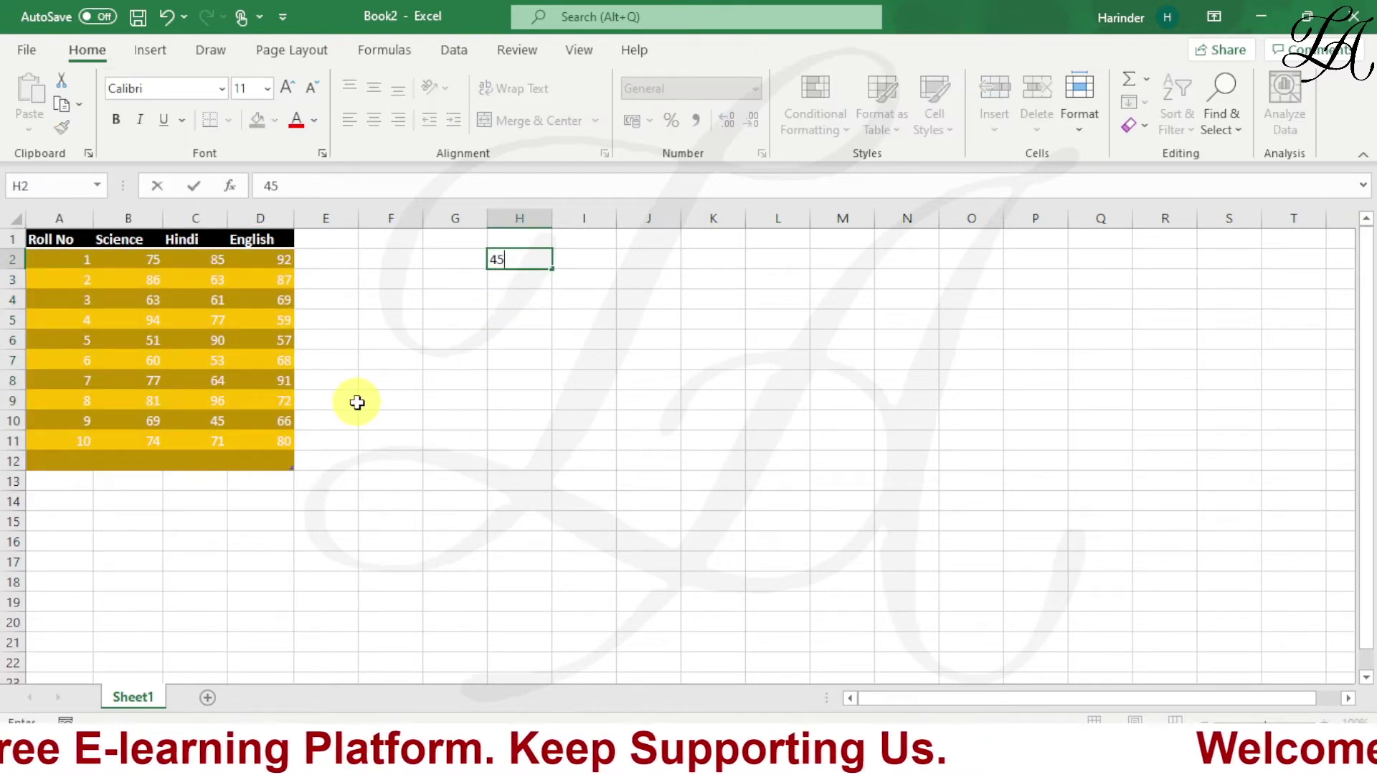
key(Return)
text(45)
key(Return)
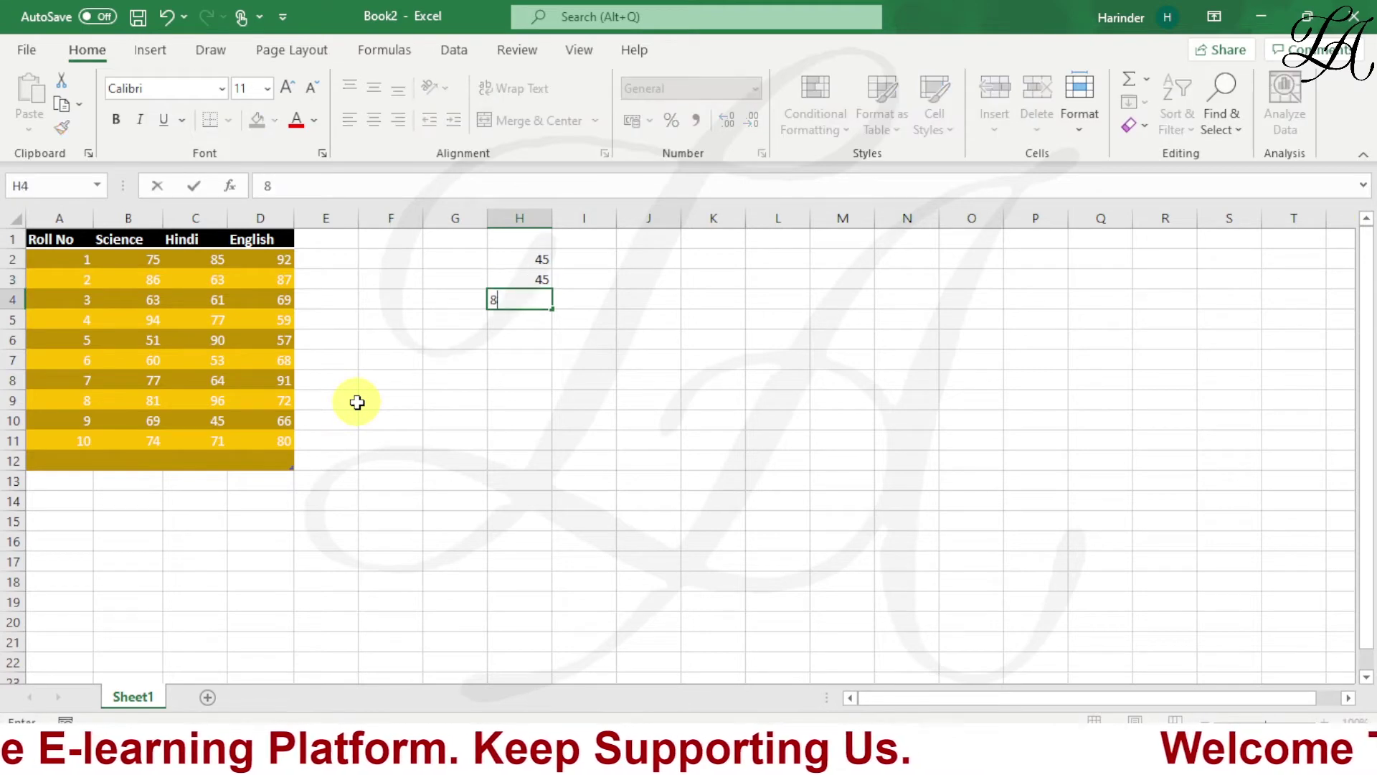
text(89)
key(Return)
text(69)
key(Return)
key(Return)
text(2)
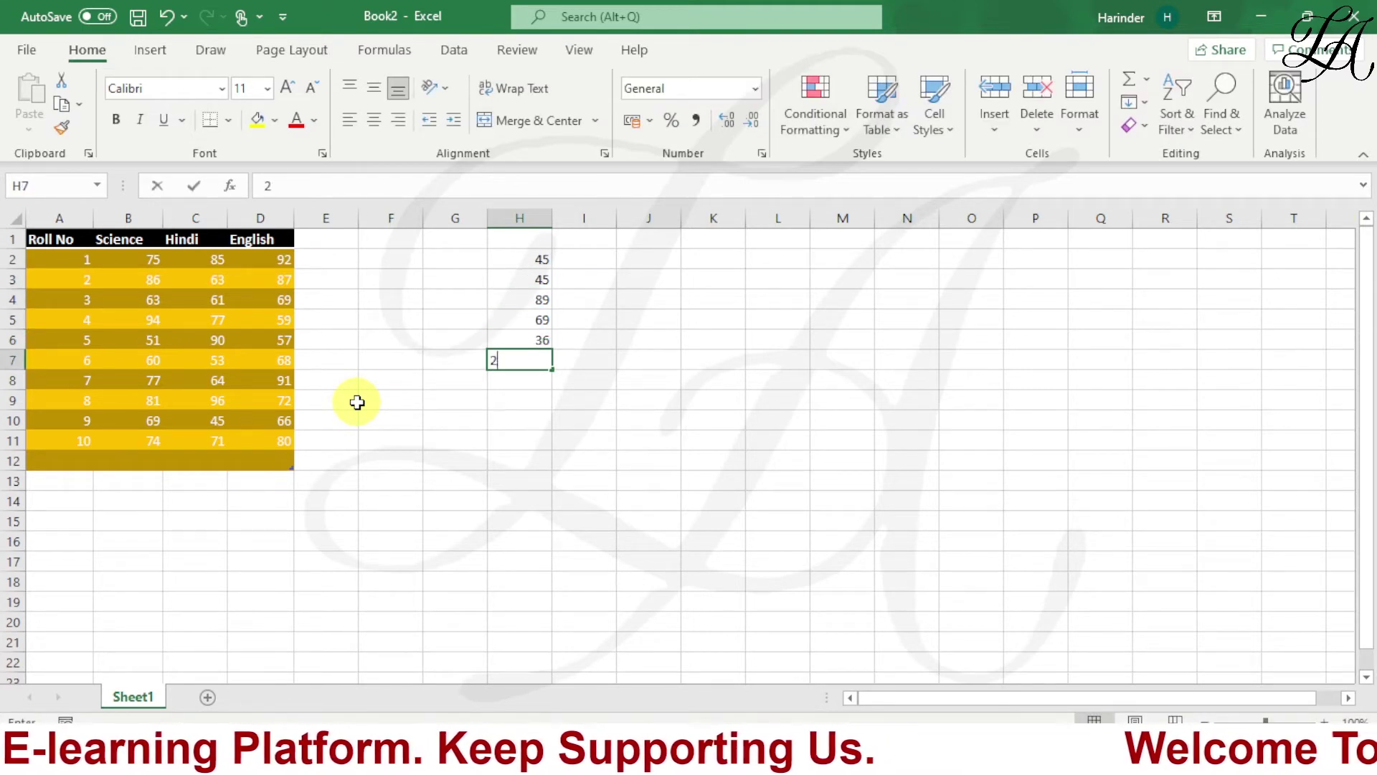
text(1)
key(Return)
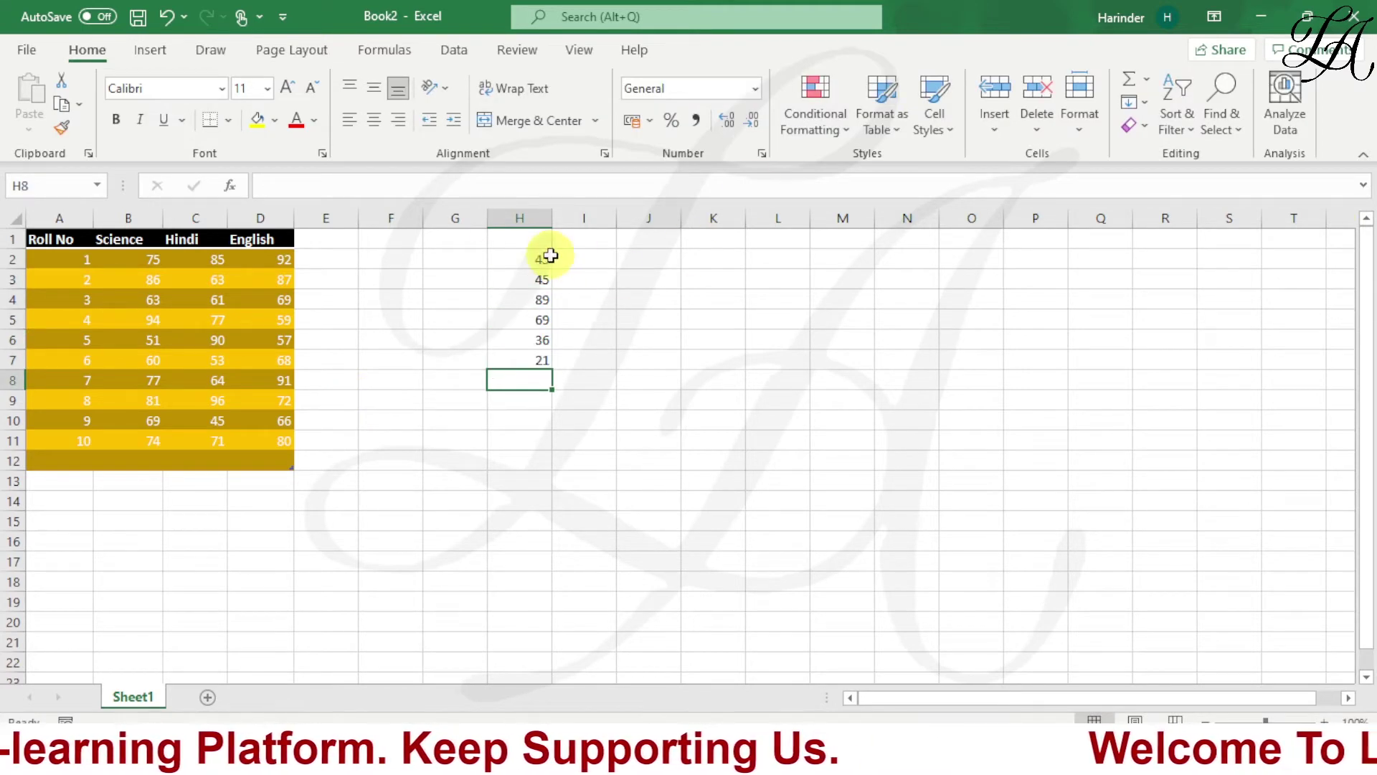
Format H2:H7 as a table using the custom gold la style
drag(538, 258, 544, 357)
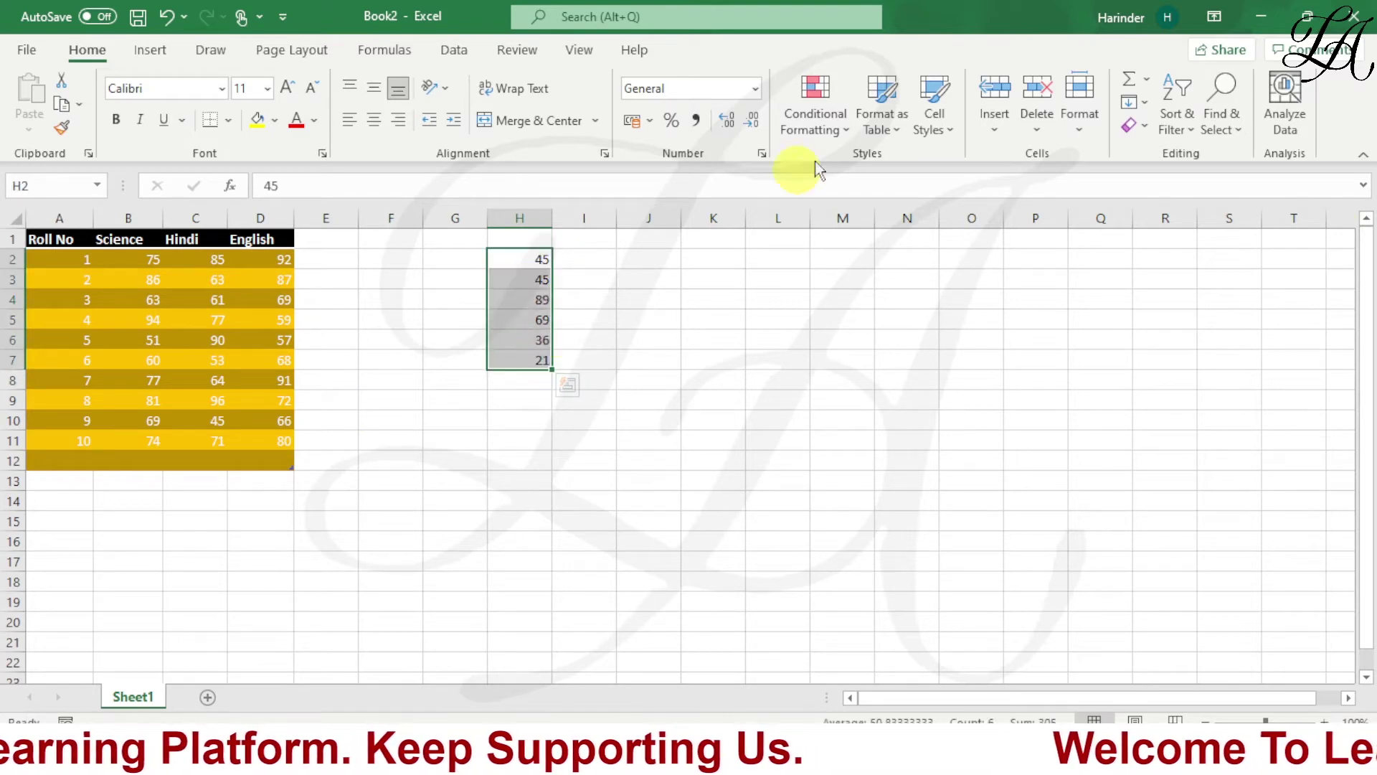
click(894, 123)
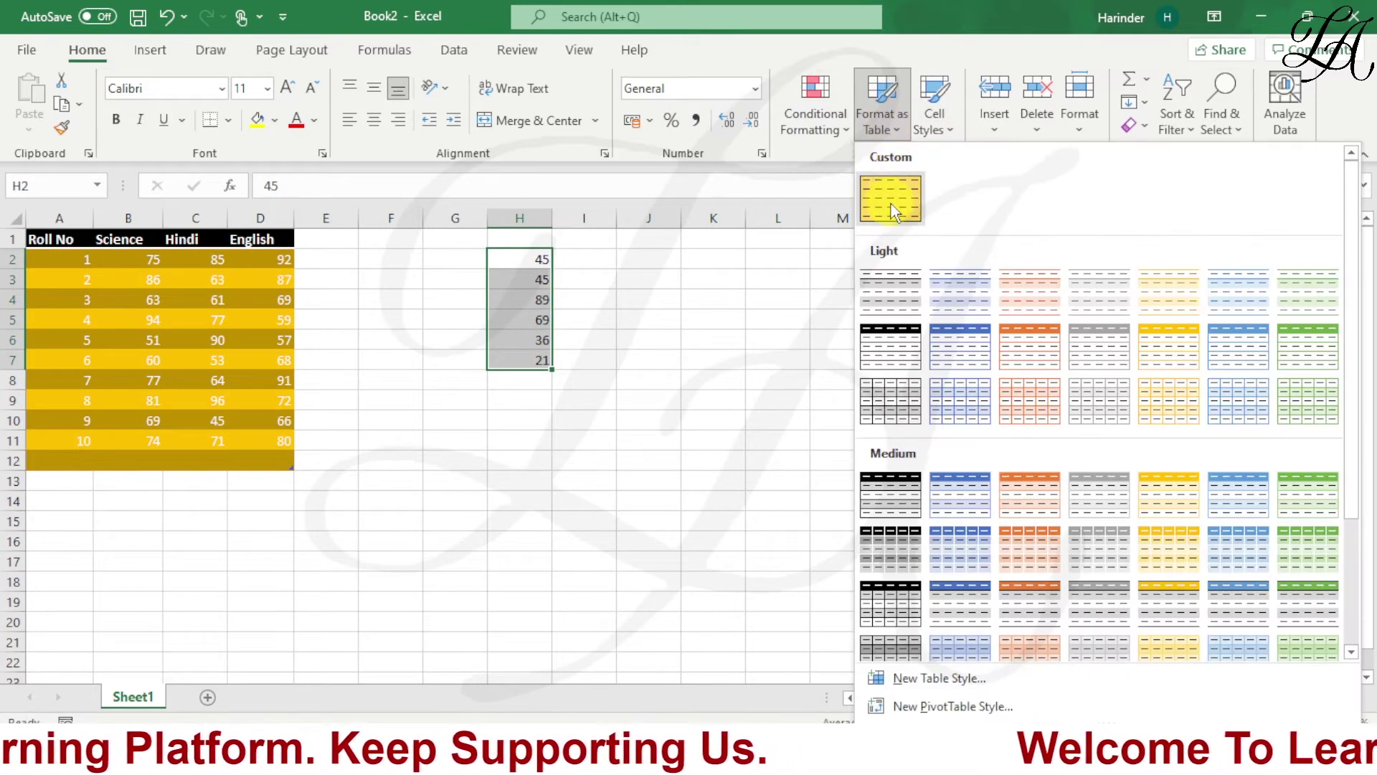
click(894, 212)
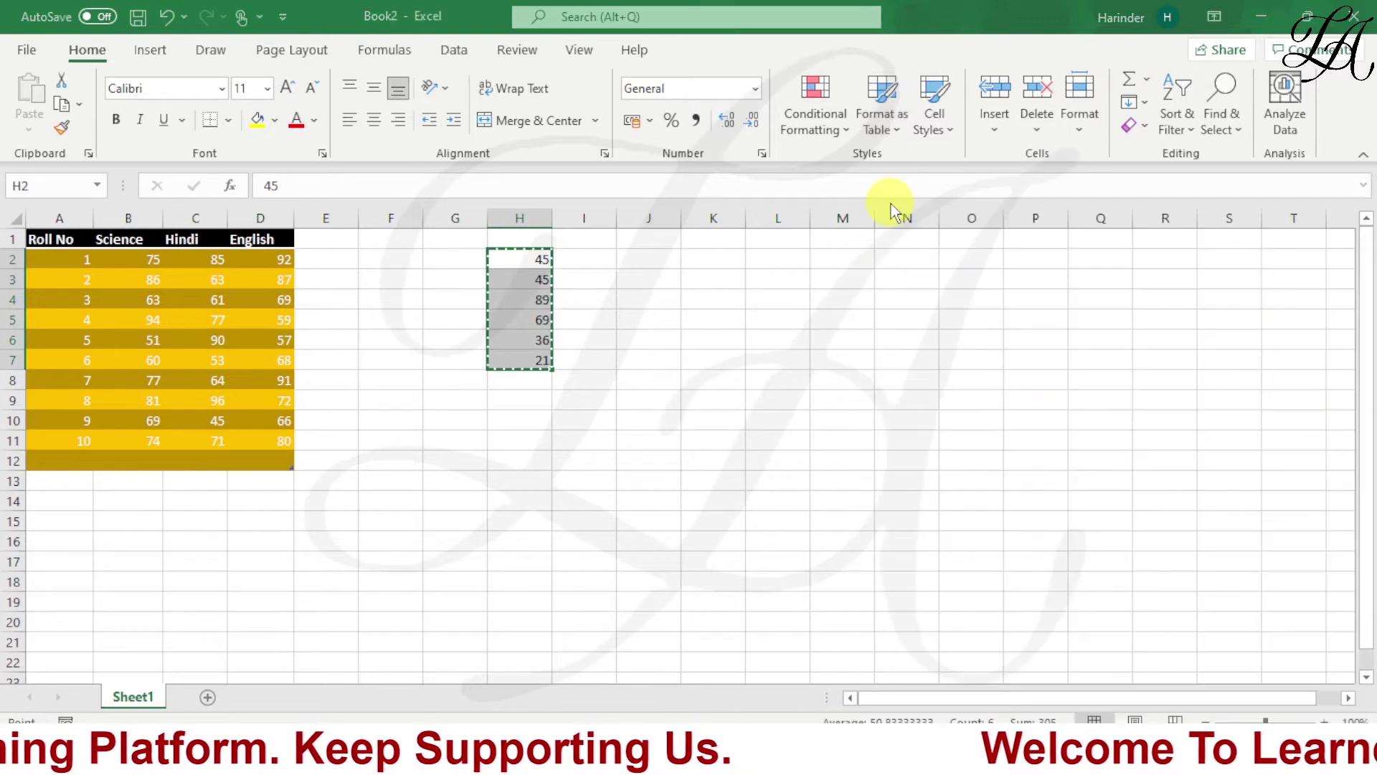
click(687, 439)
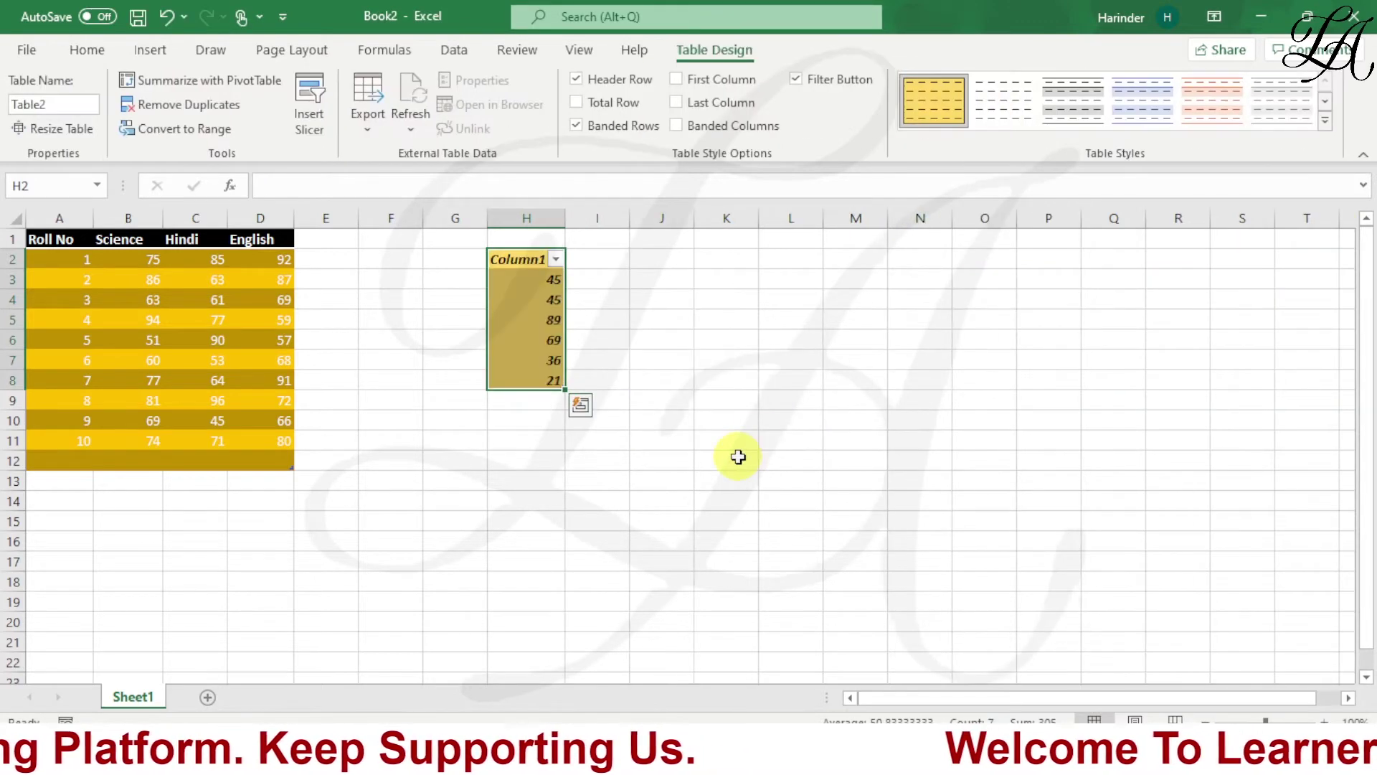
Review the new Column1 table and the table style gallery without changing anything
click(785, 360)
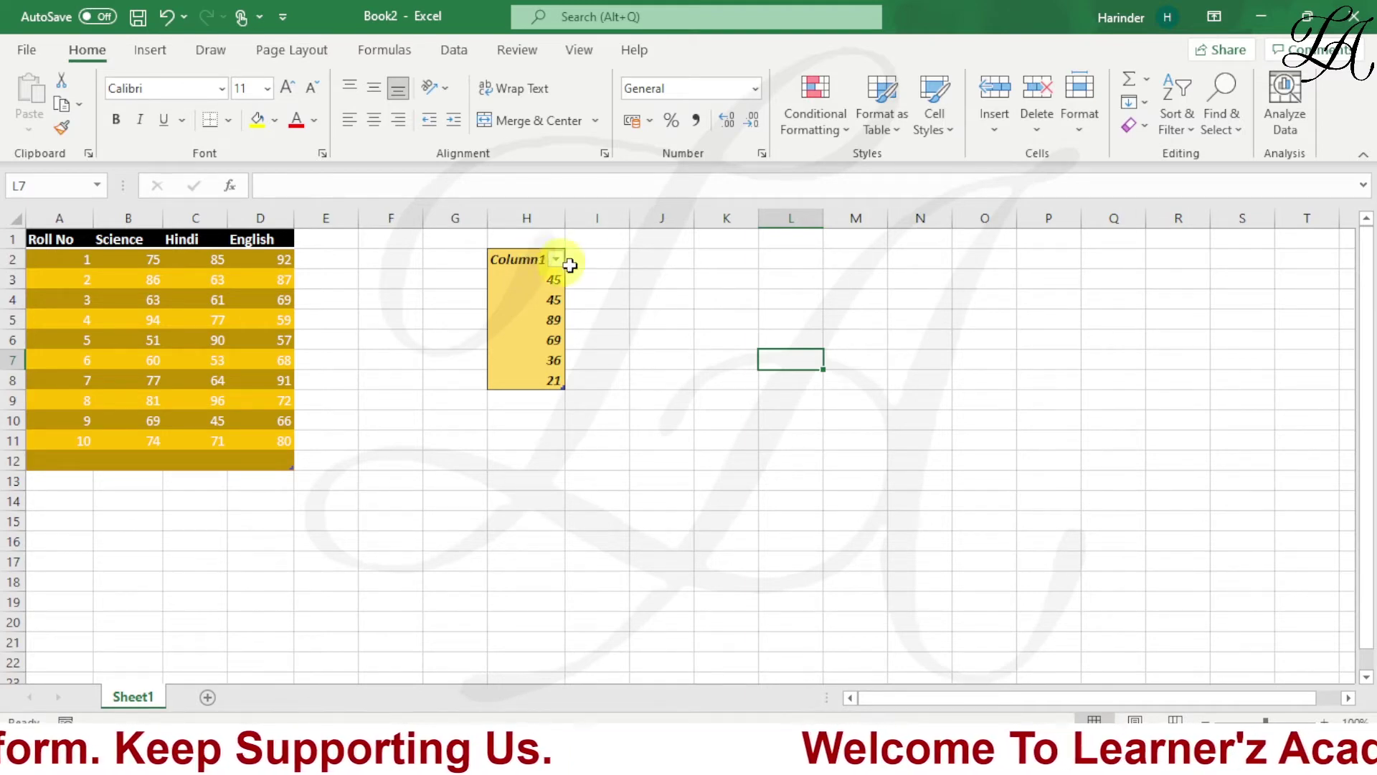
click(878, 127)
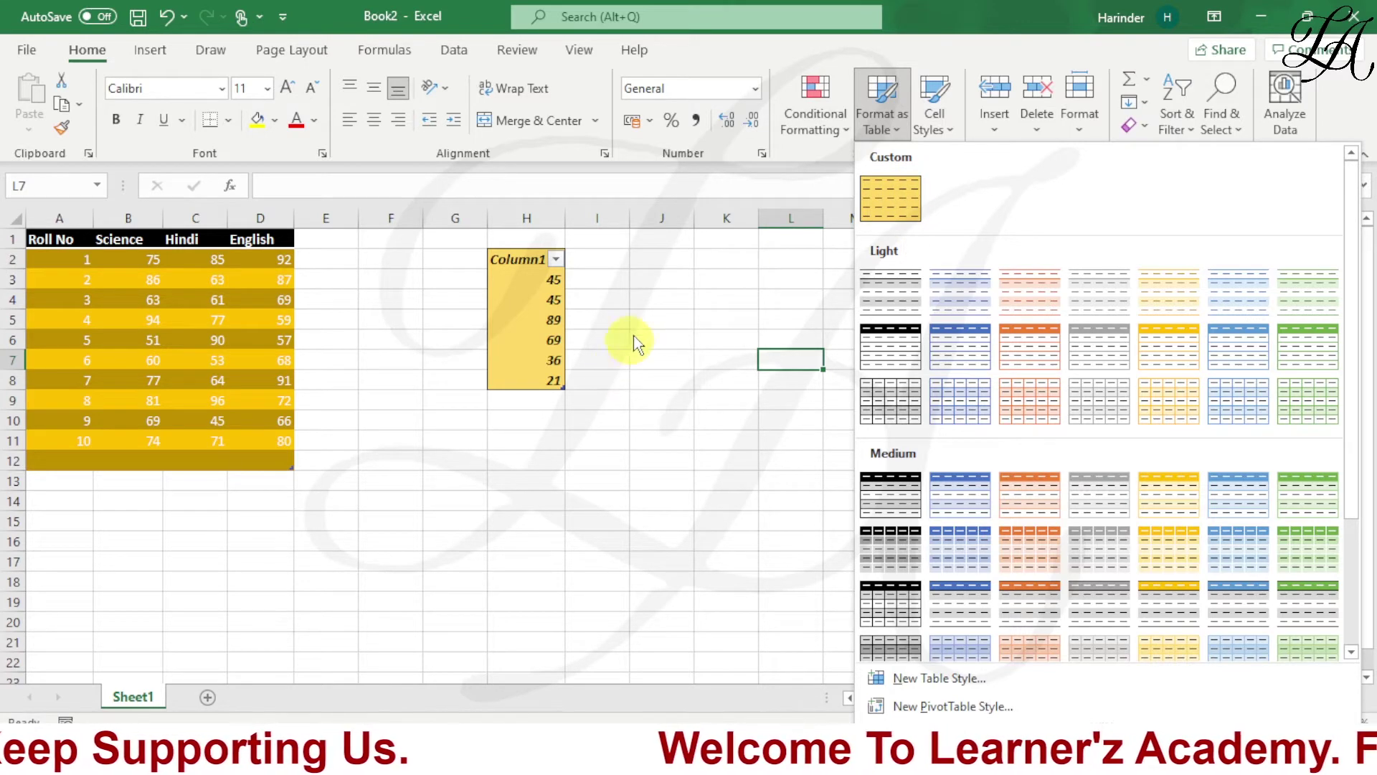
click(716, 280)
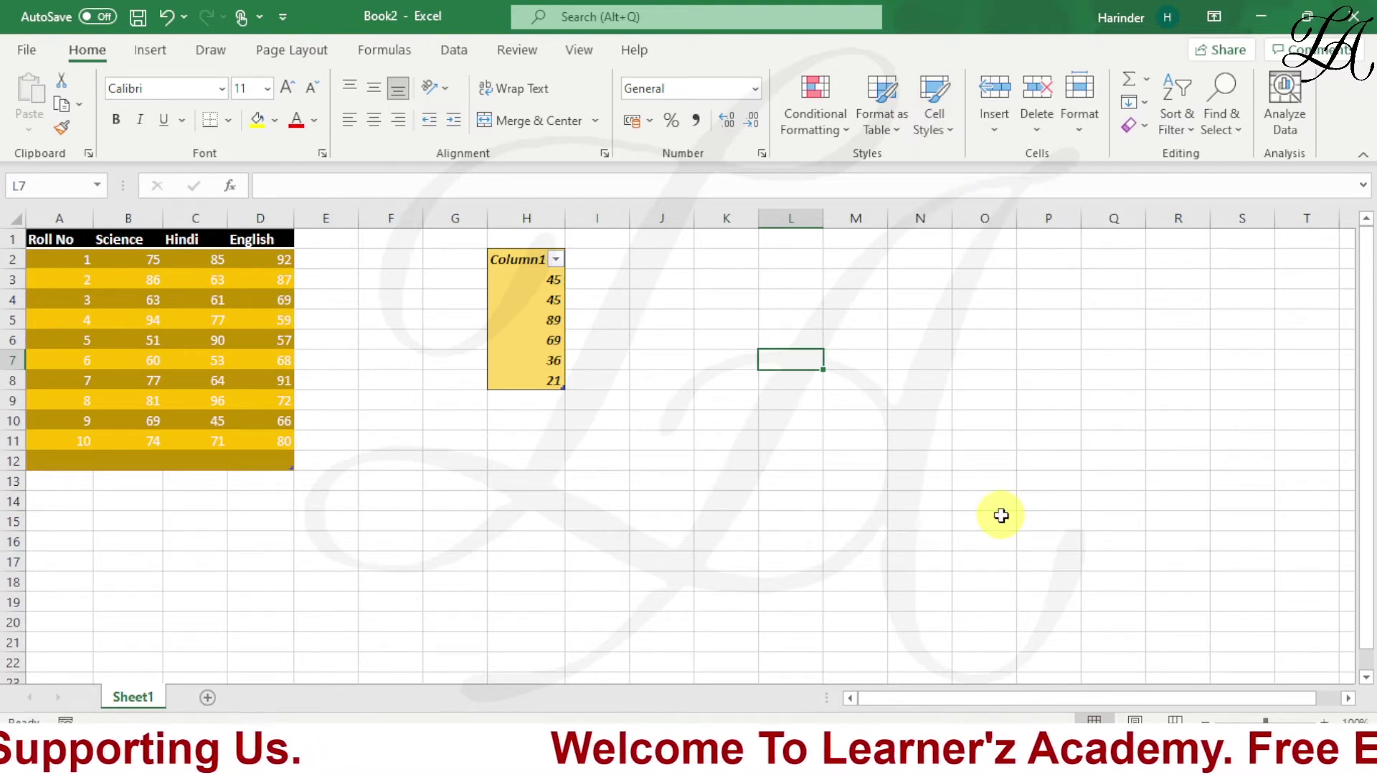
click(842, 403)
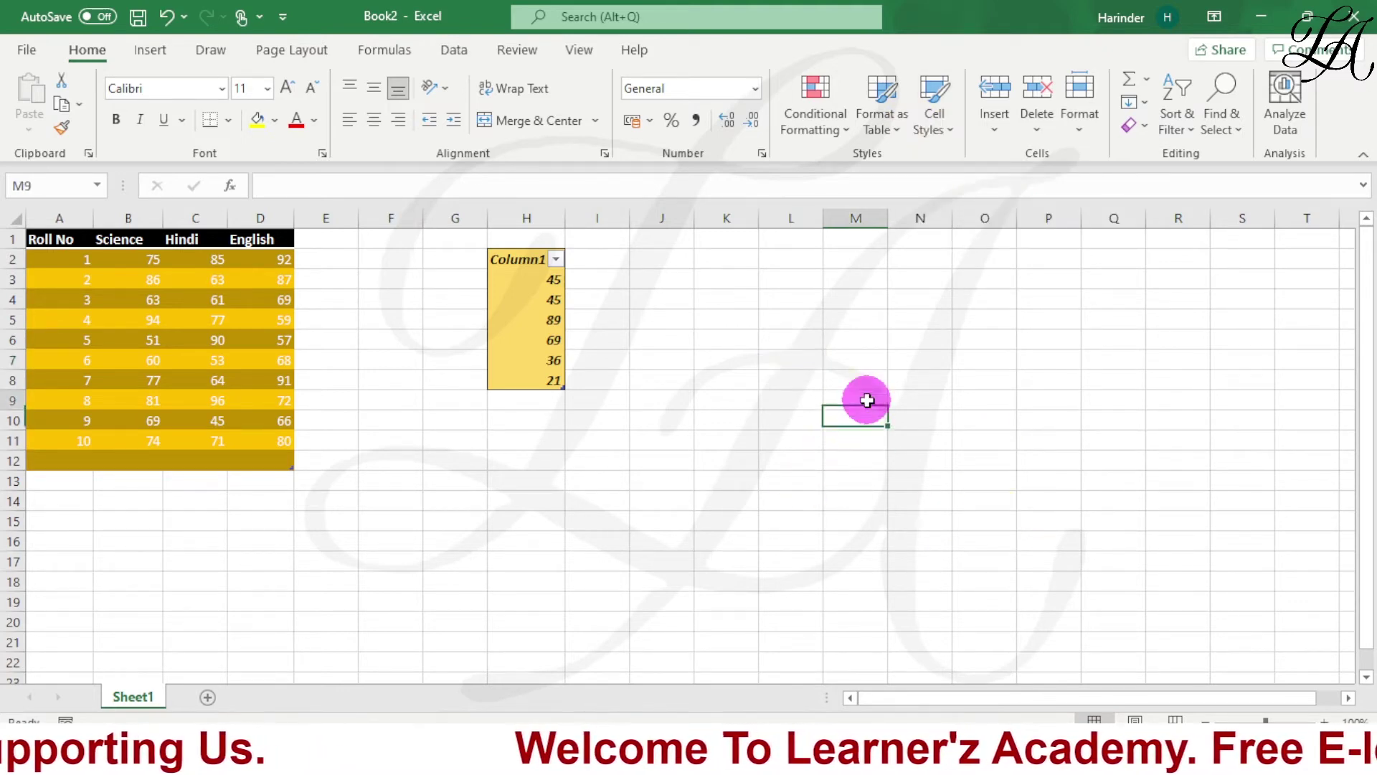
click(866, 296)
click(973, 293)
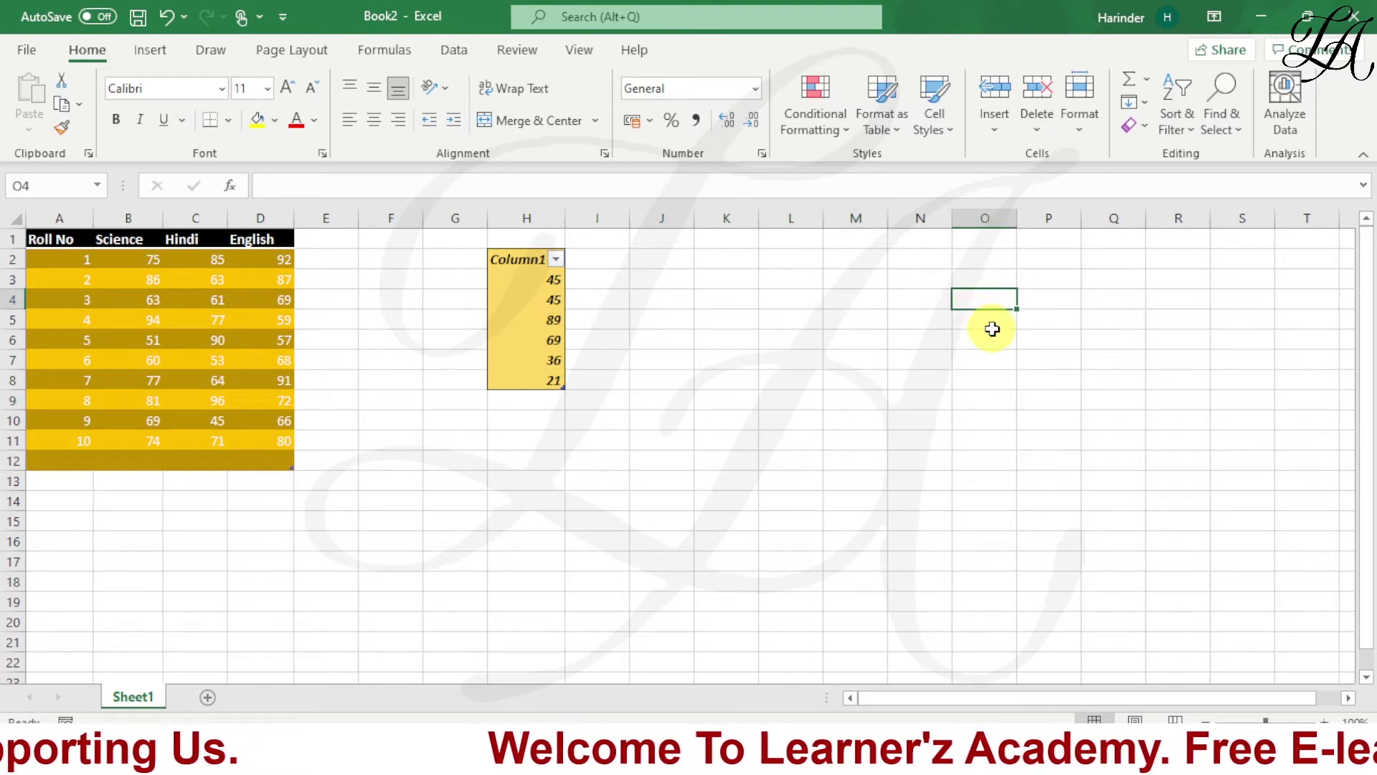
click(973, 406)
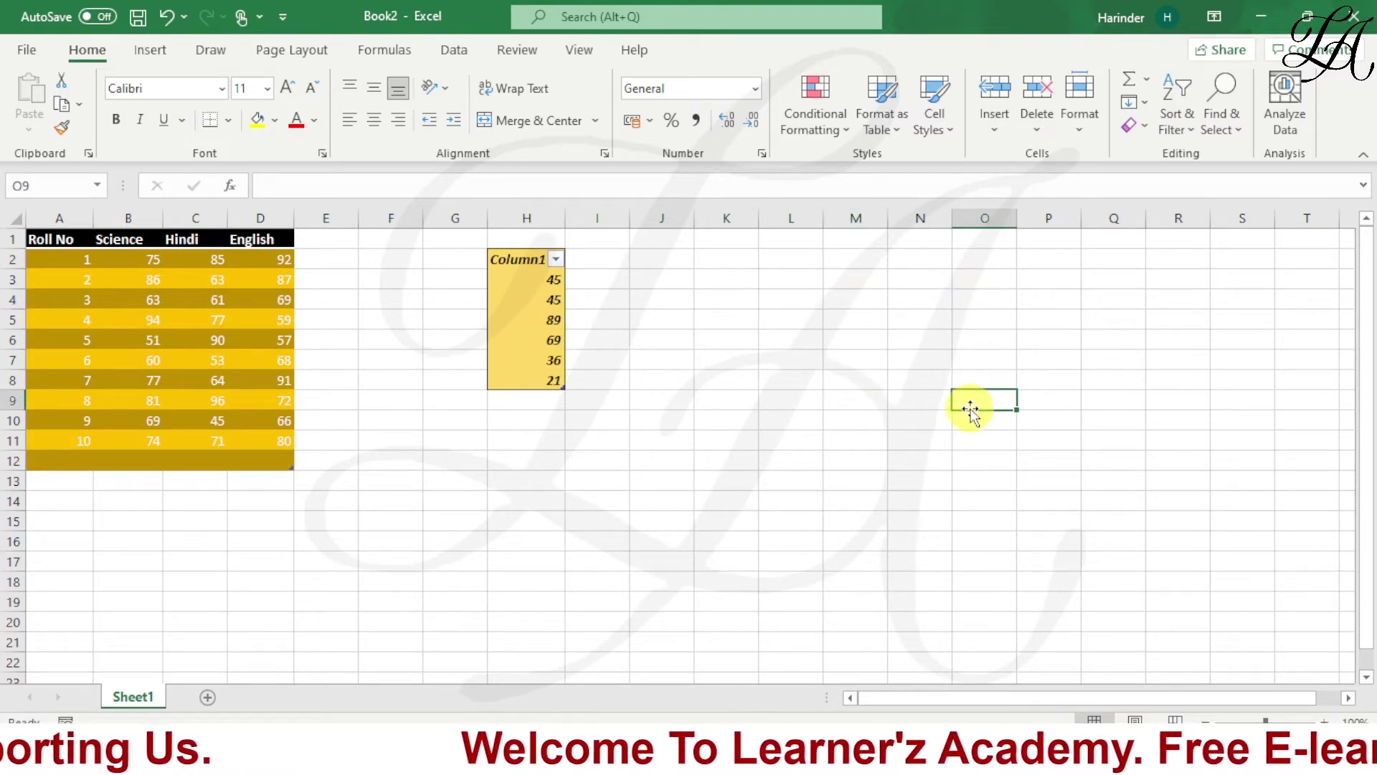
click(929, 118)
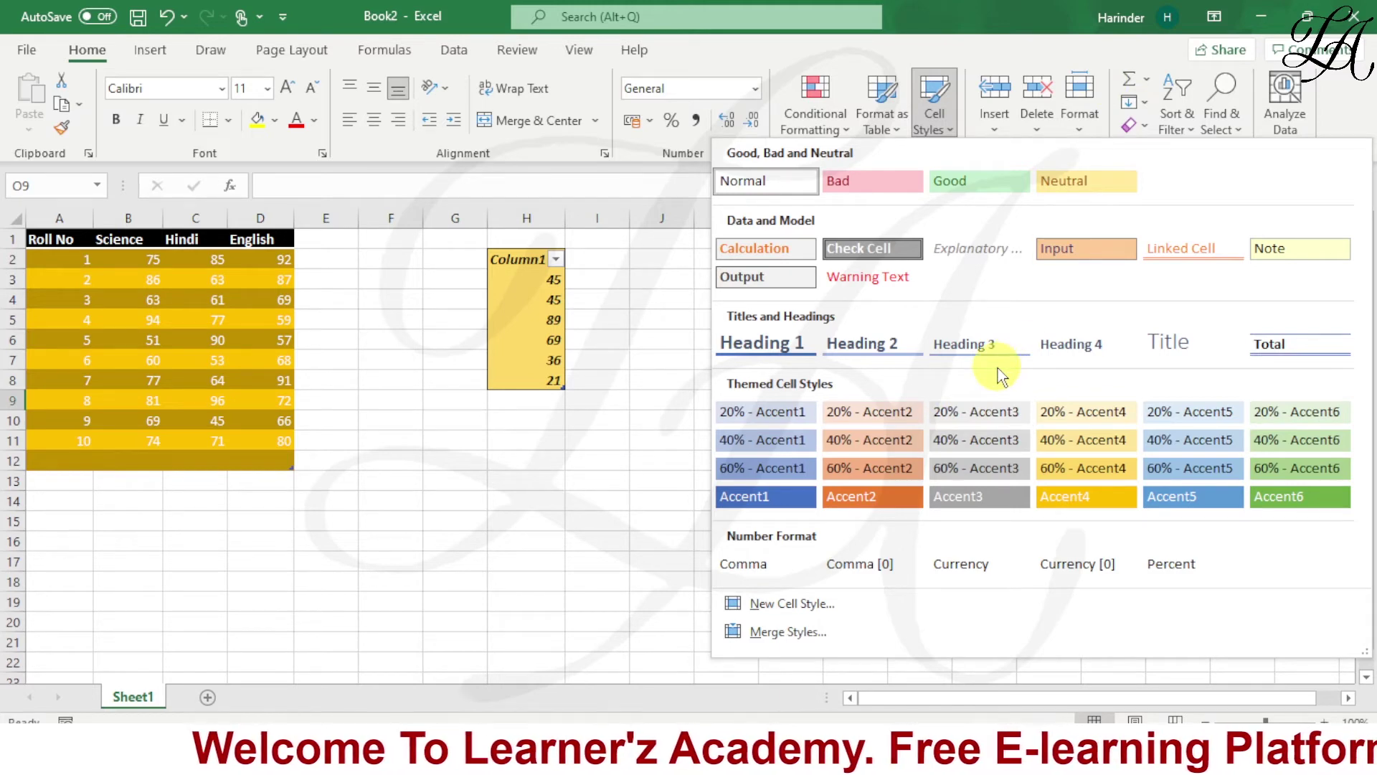
Apply the blue Accent5 cell style to the Column1 table in column H
click(630, 373)
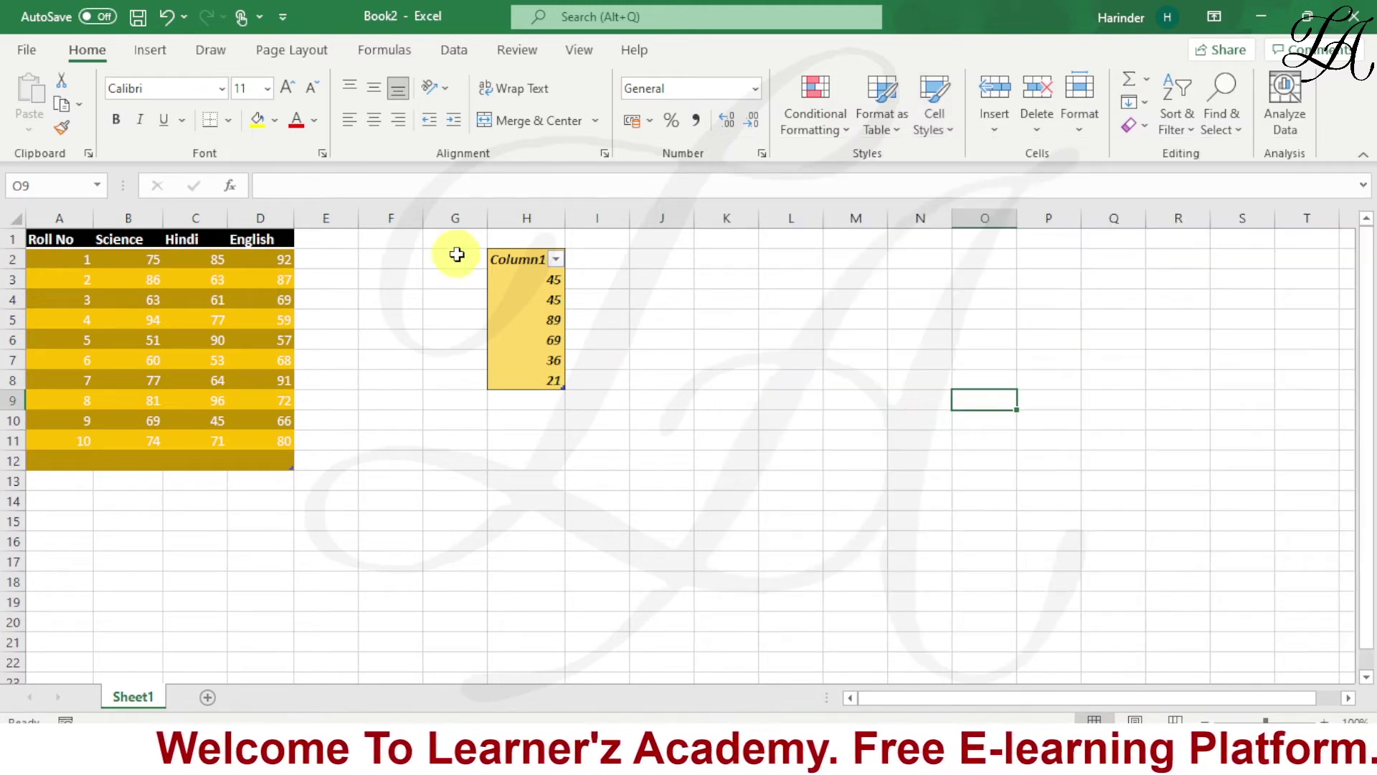
drag(528, 258, 538, 379)
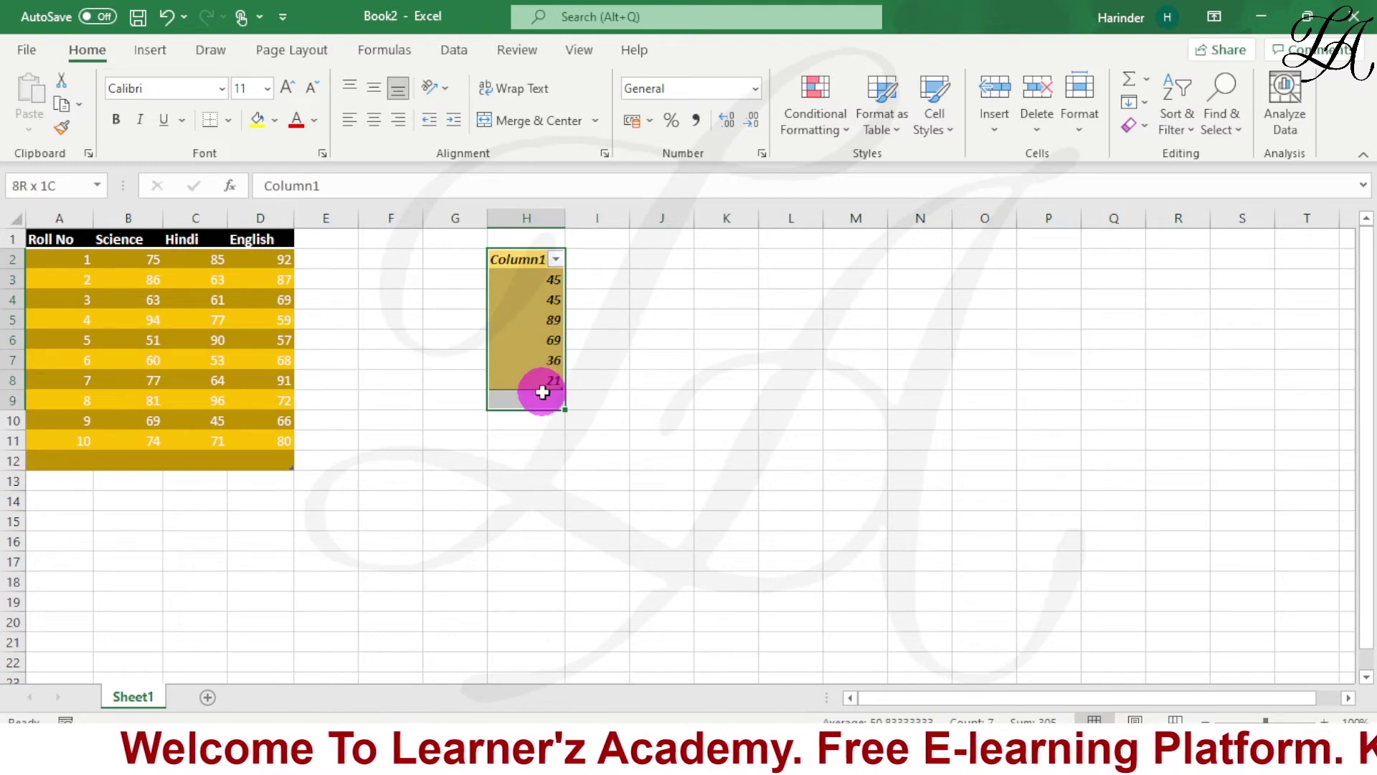
click(934, 111)
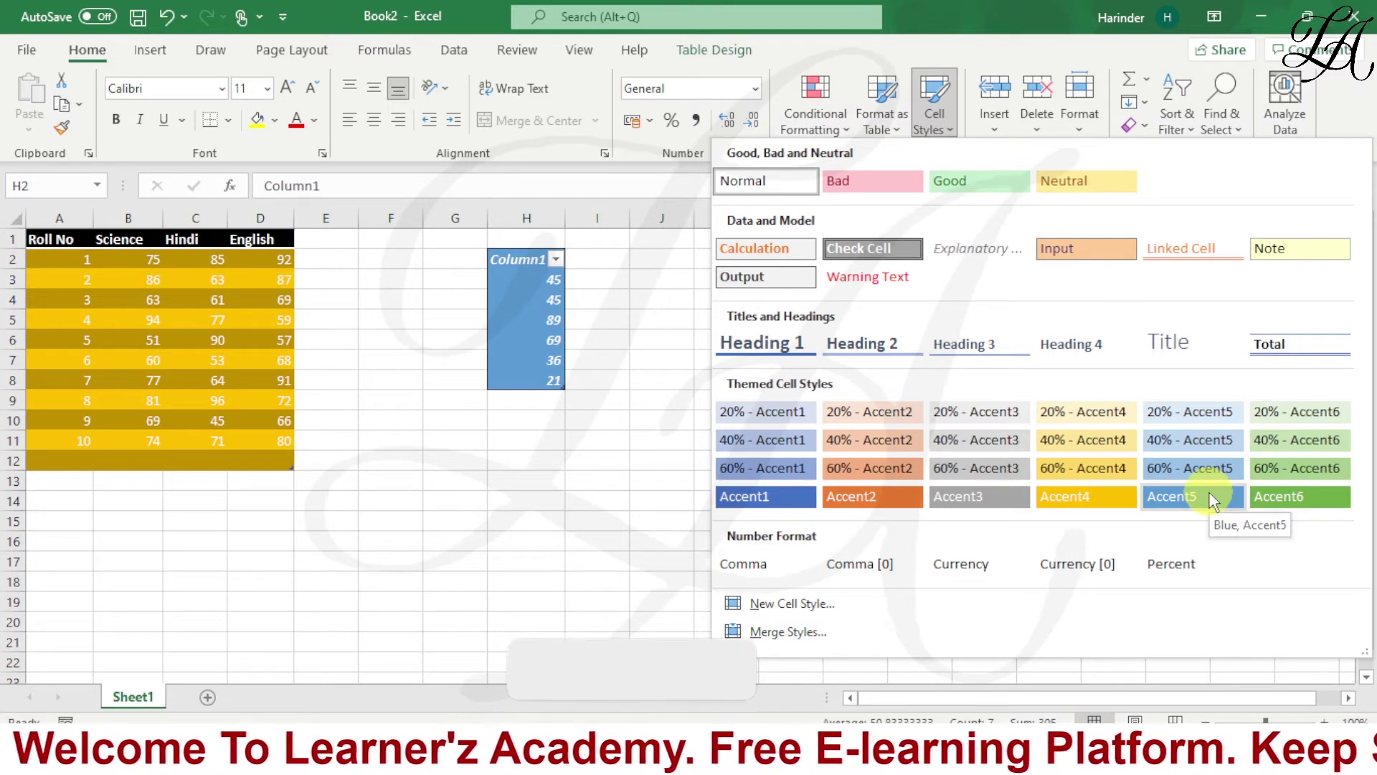
click(1209, 499)
click(773, 389)
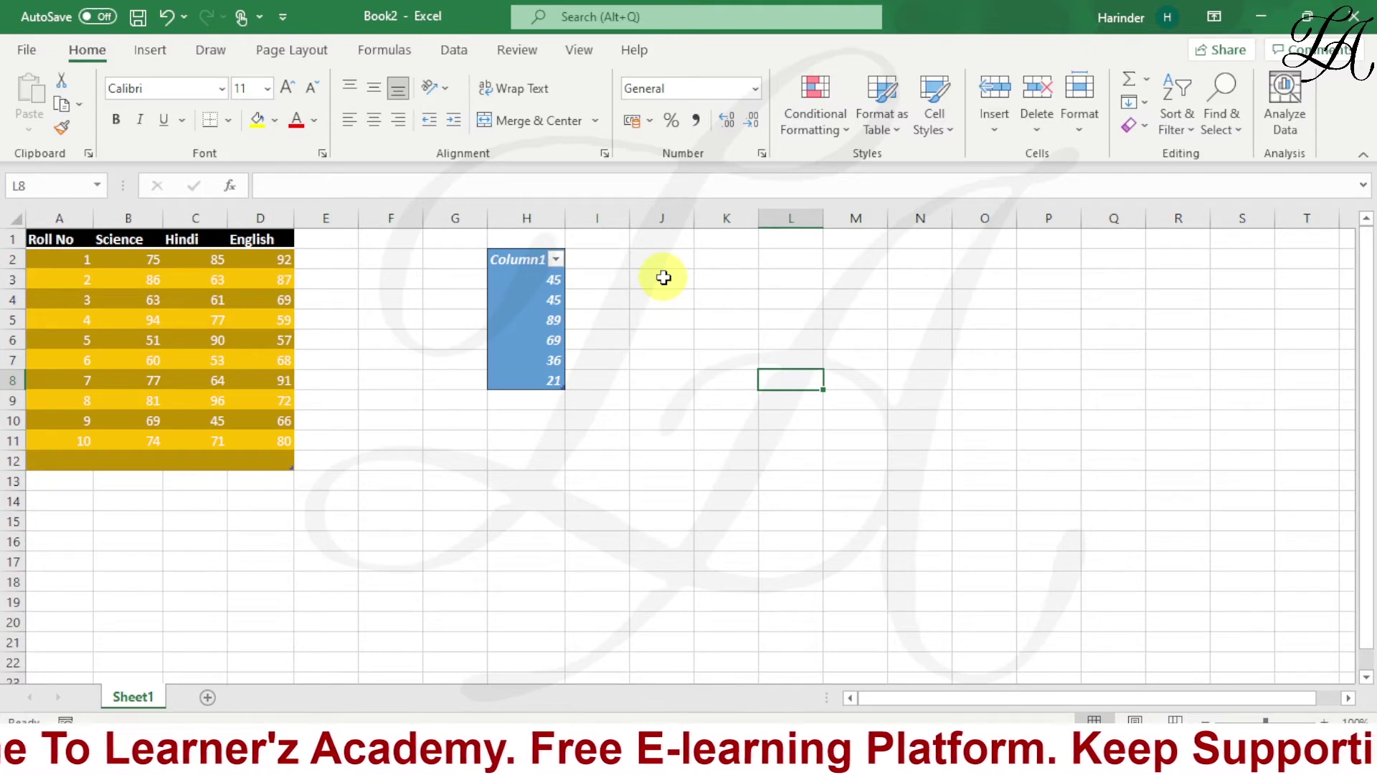
click(663, 277)
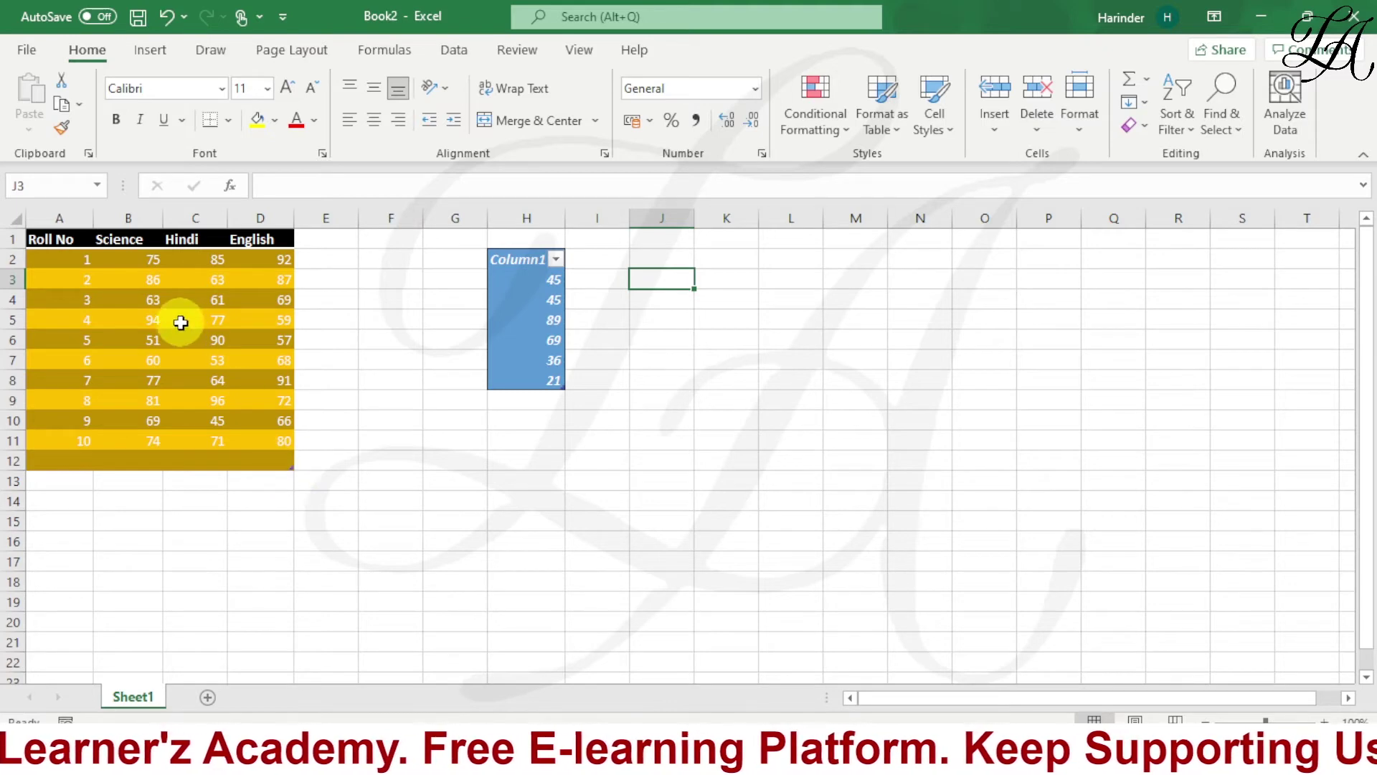
Give the Science score 94 in B5 the green Good cell style
click(158, 319)
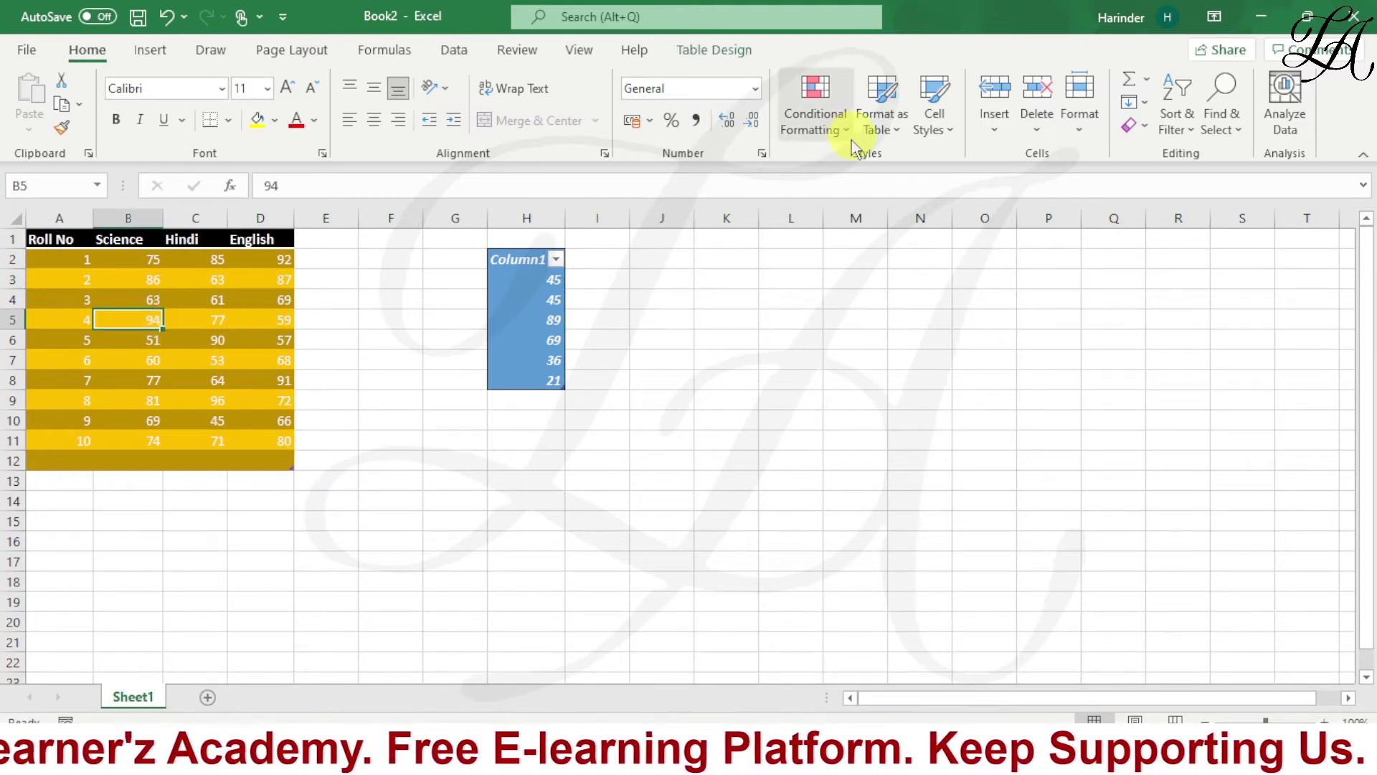
click(933, 113)
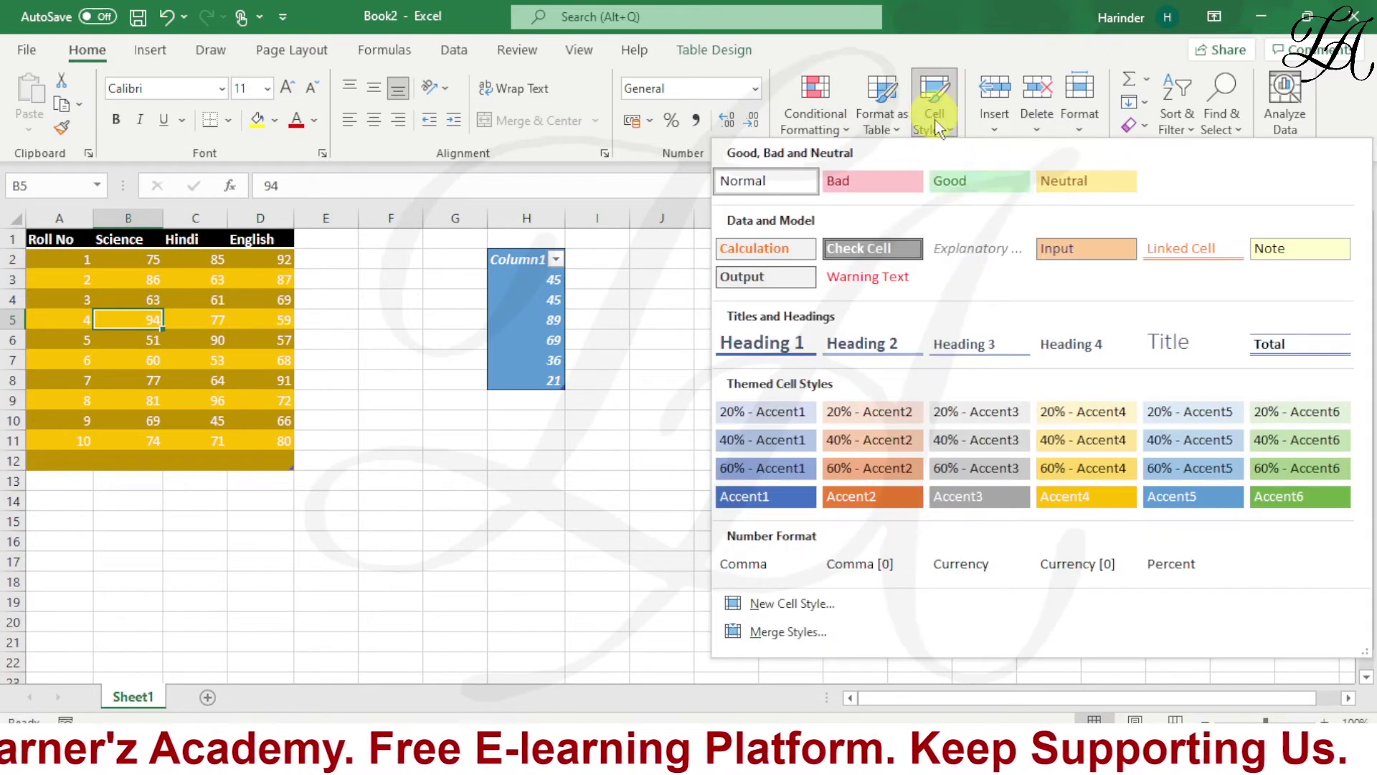
click(996, 188)
click(706, 400)
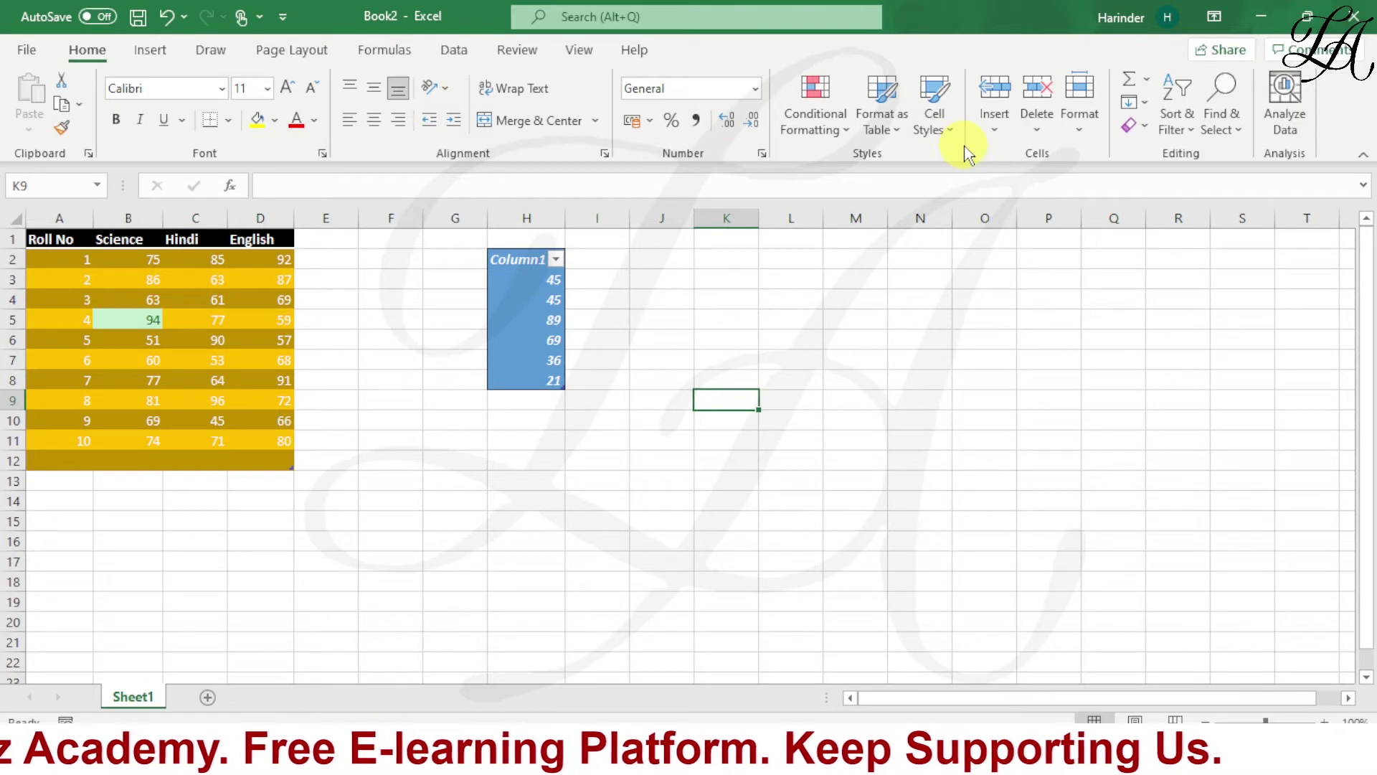
Apply the Heading 1 cell style to the Roll No header in A1
click(954, 114)
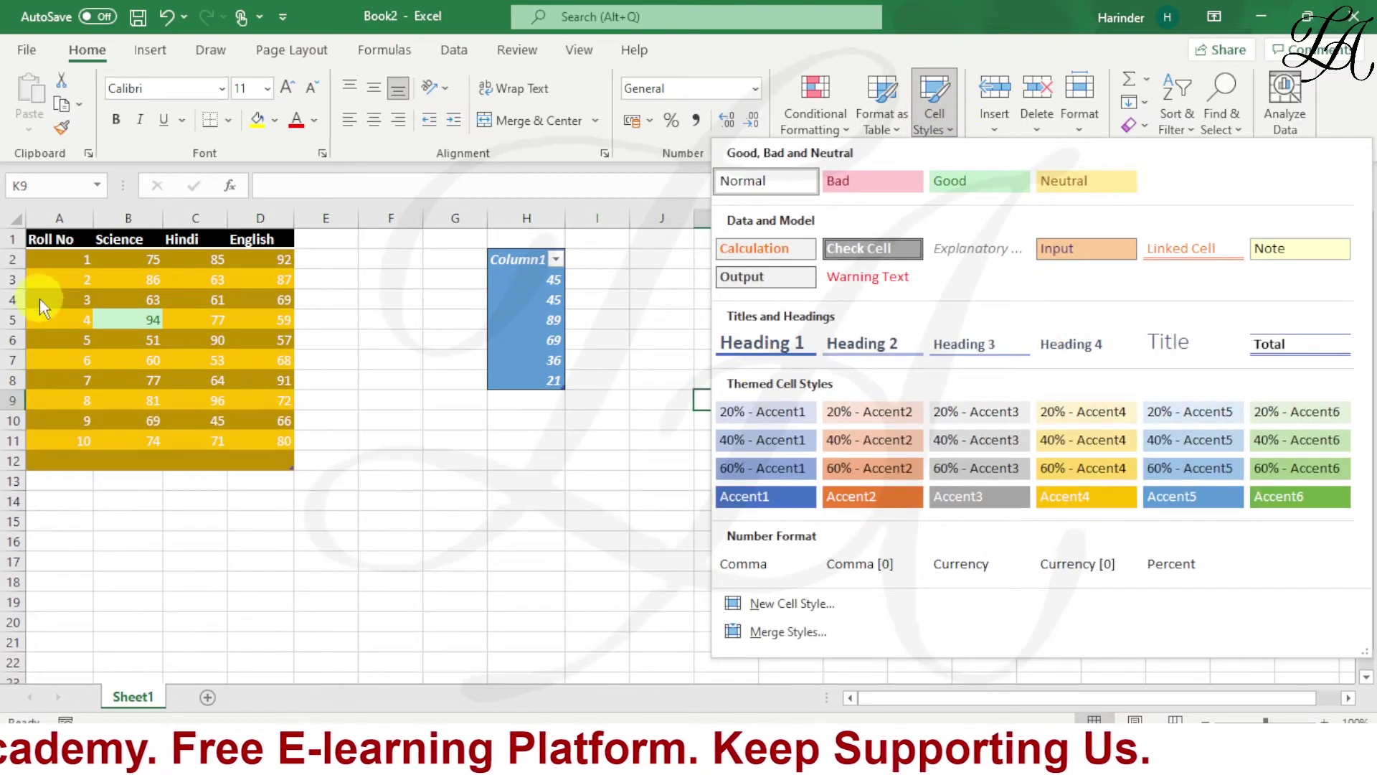
click(48, 262)
click(50, 239)
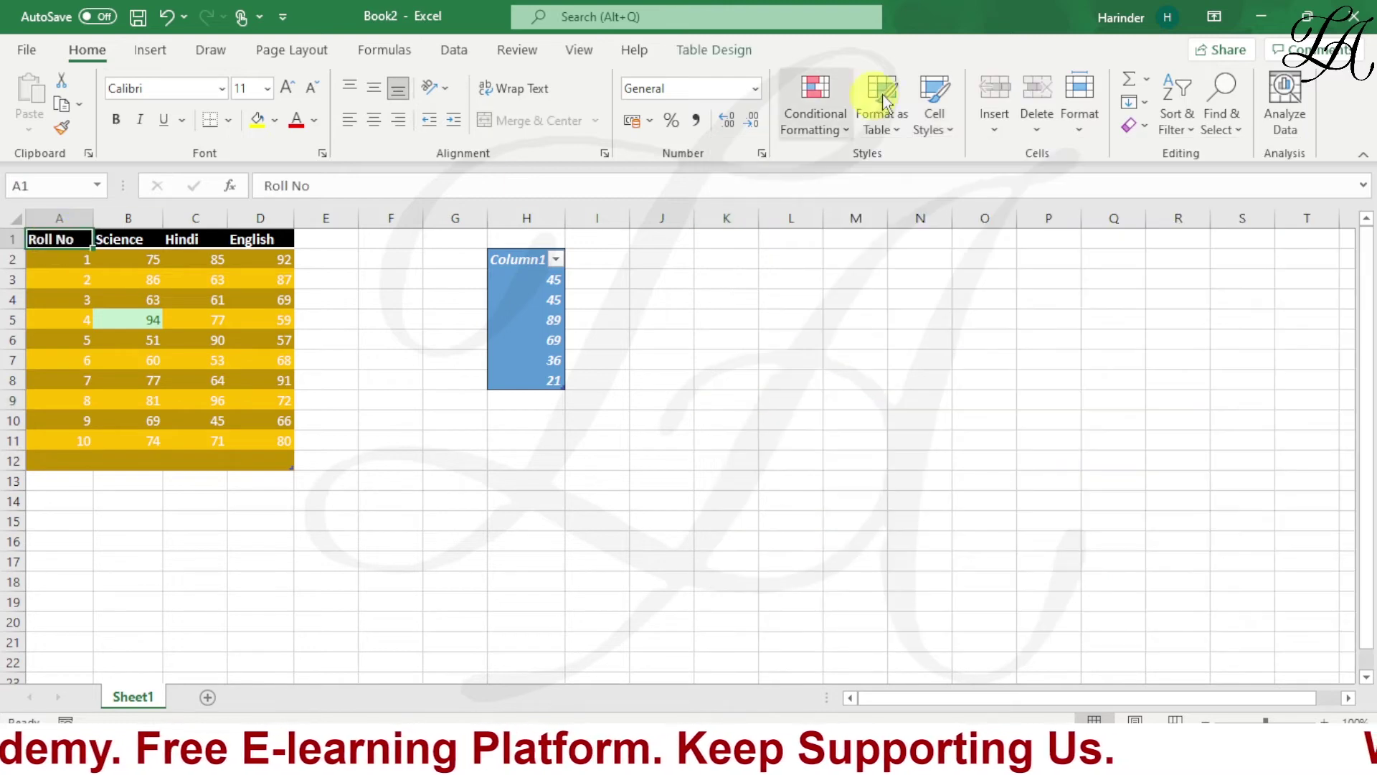
click(930, 122)
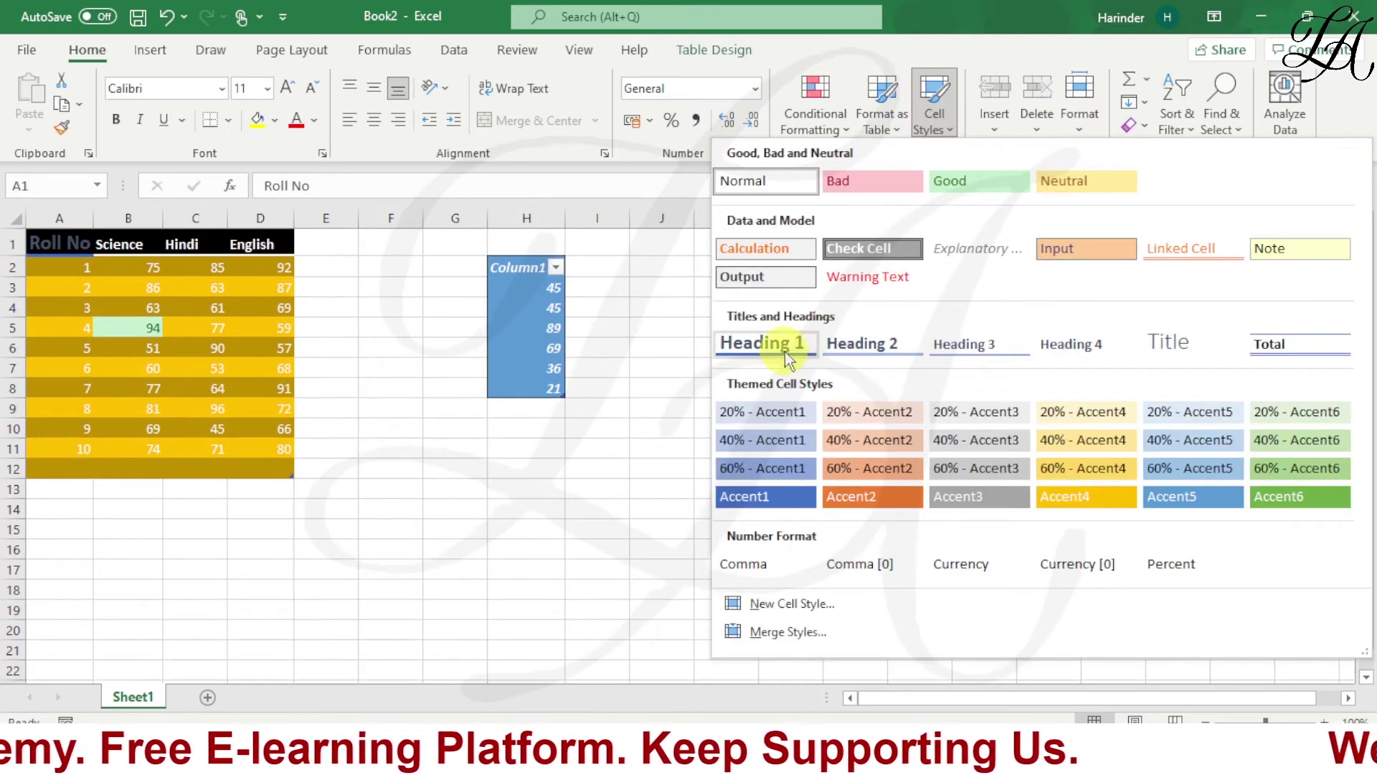
click(777, 343)
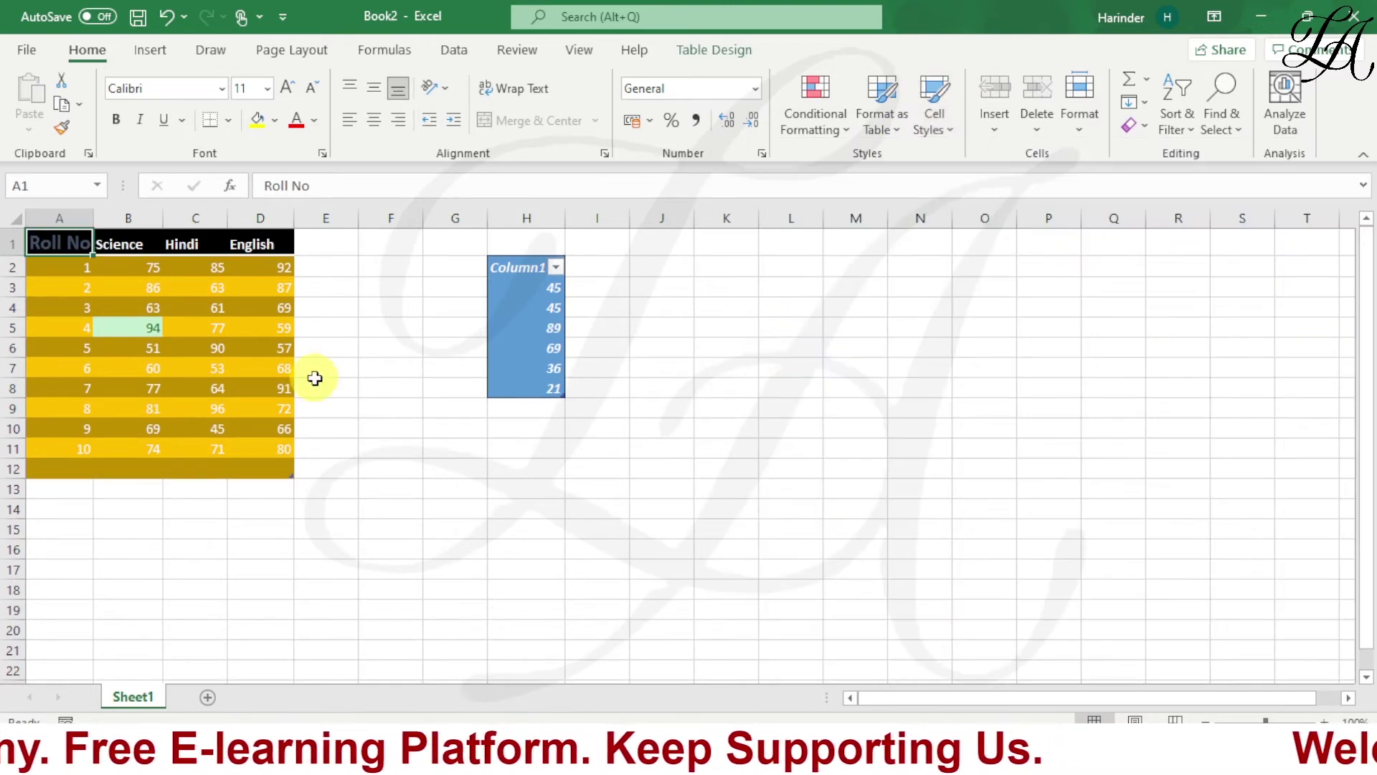
click(444, 540)
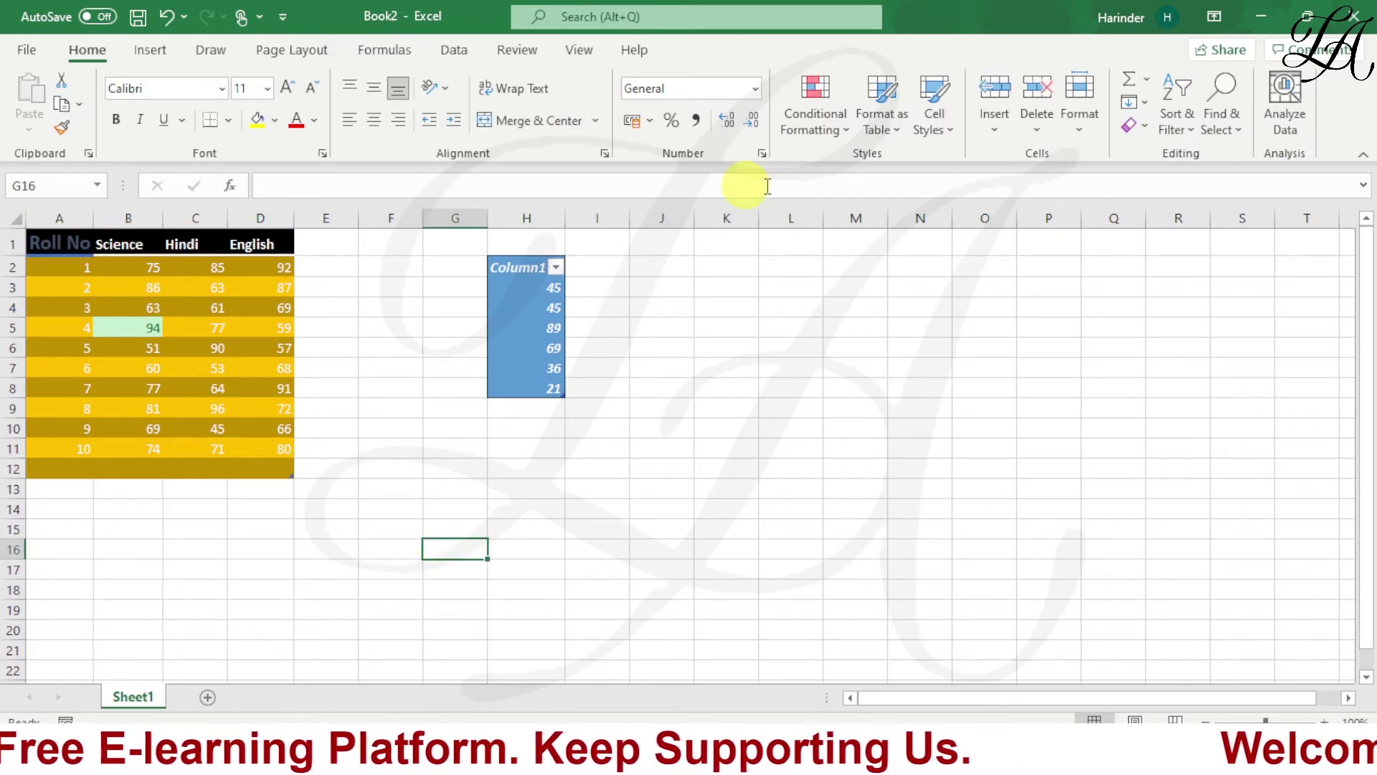
click(939, 122)
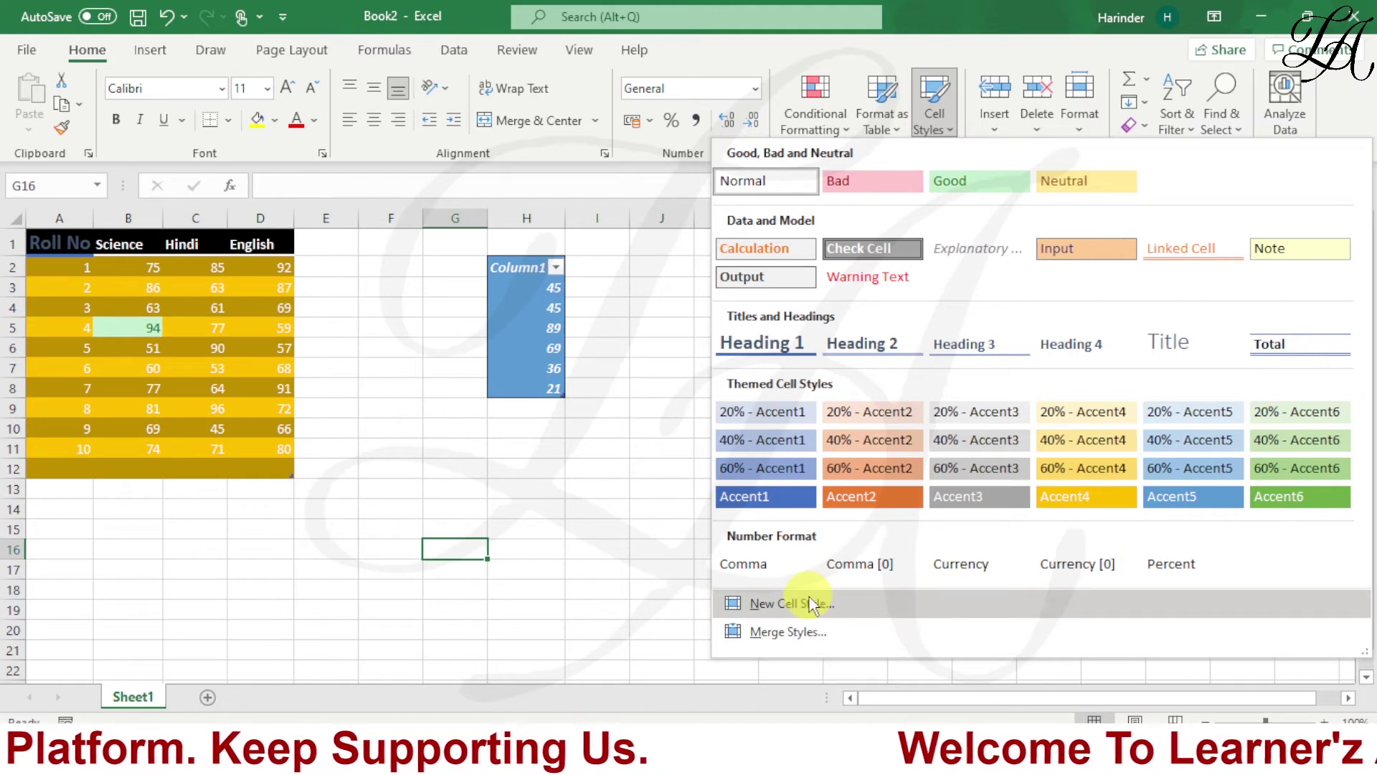
click(575, 495)
click(652, 409)
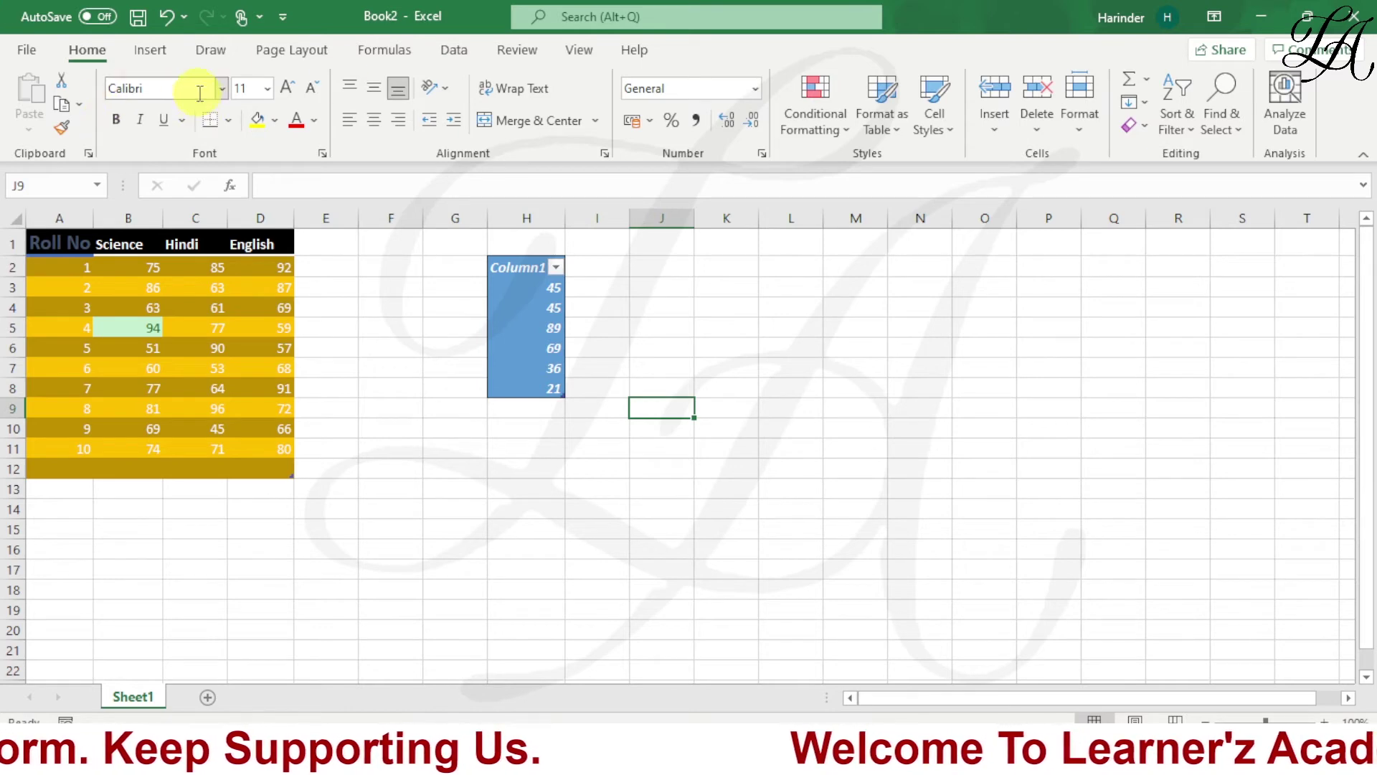
Set cell J9's font to bold Algerian, size 26
click(222, 88)
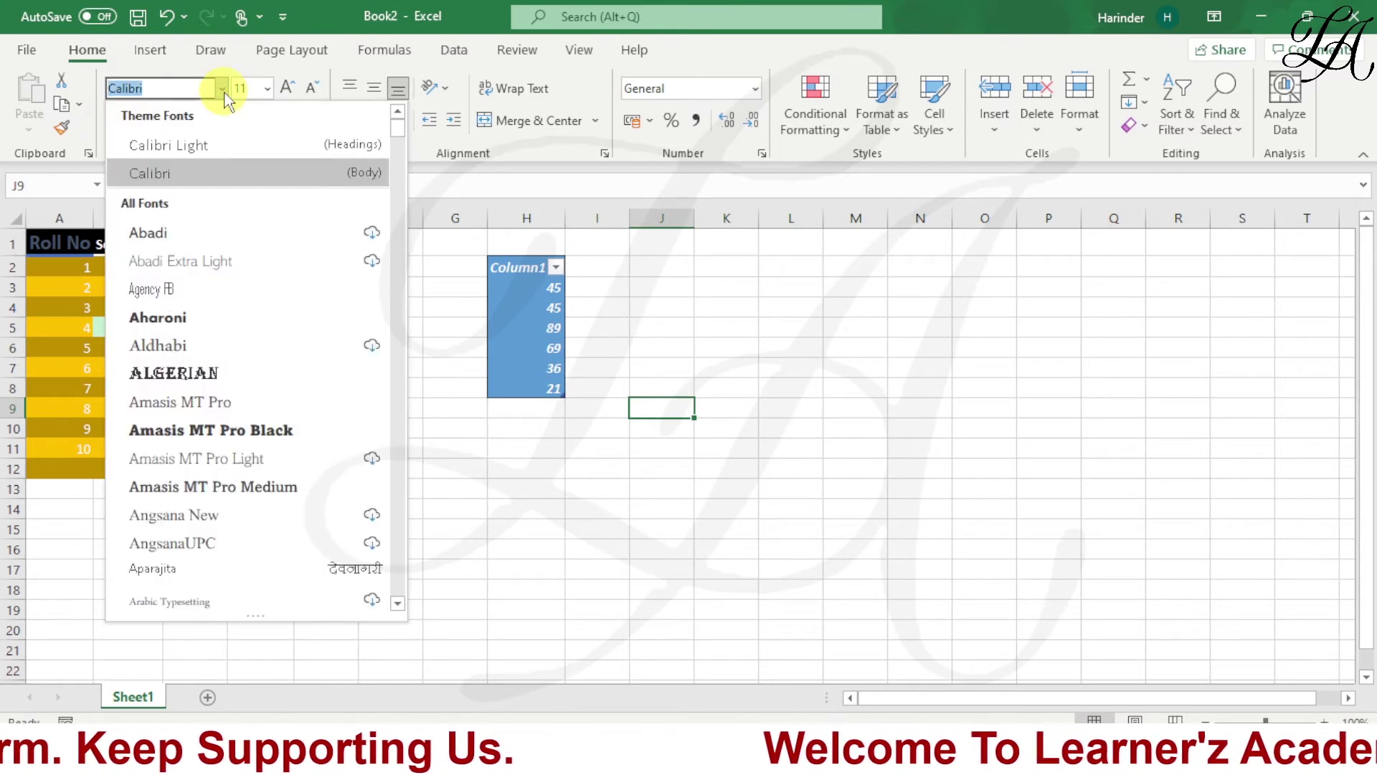
click(263, 372)
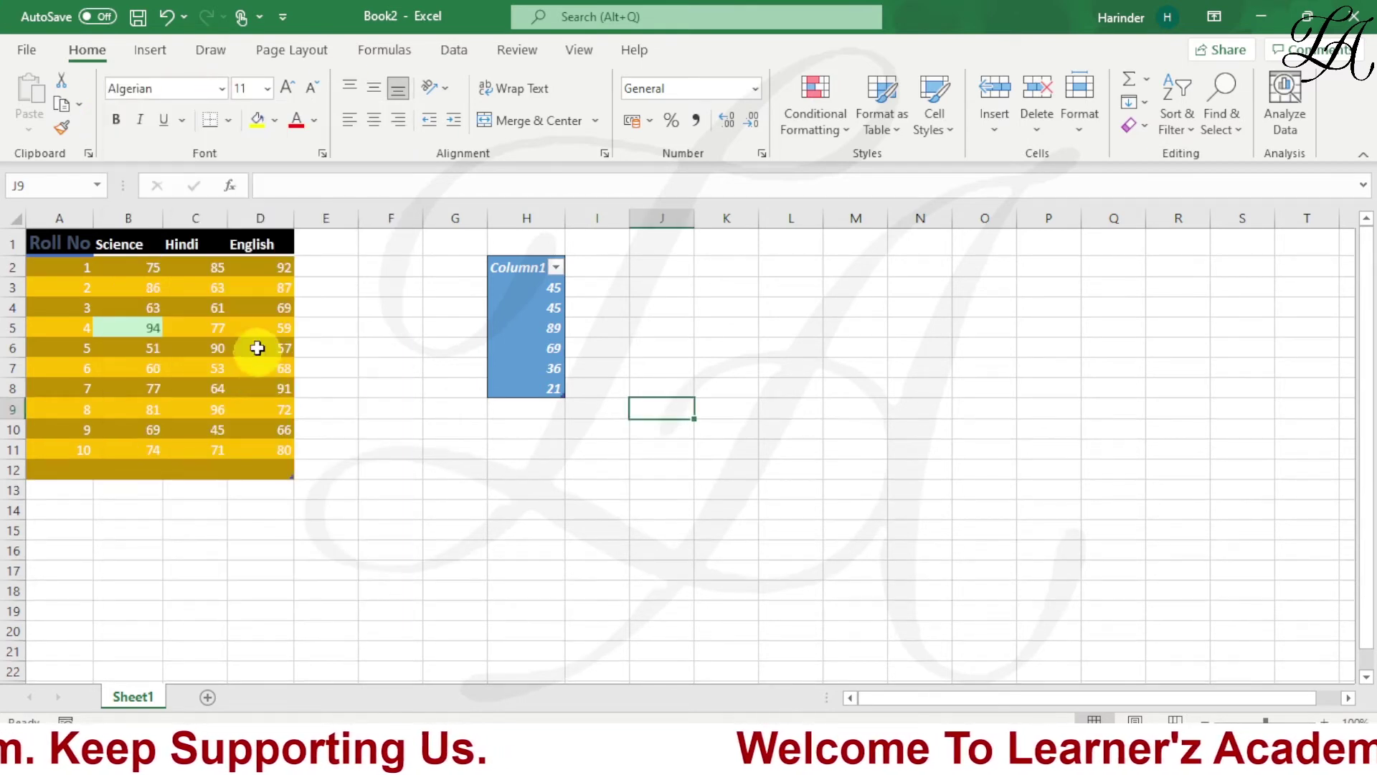
click(268, 88)
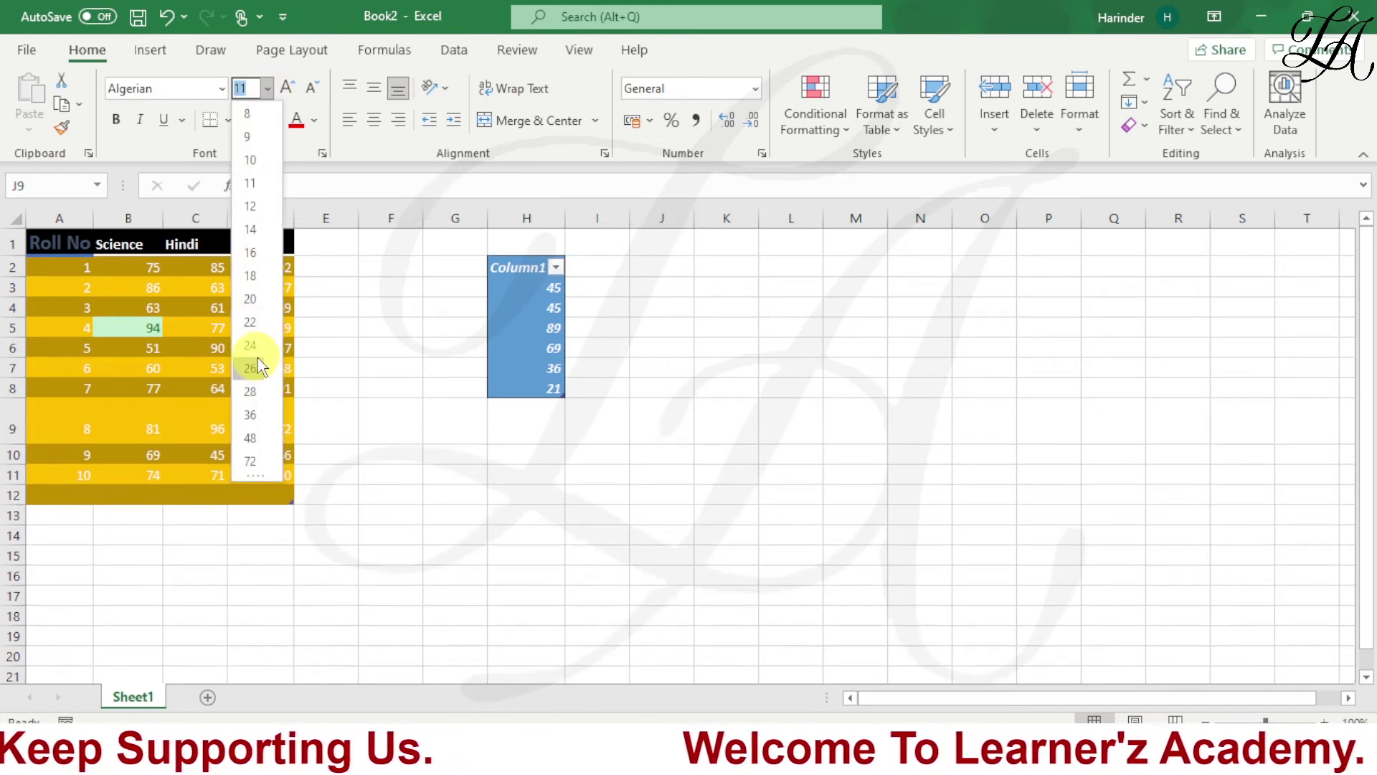
click(259, 368)
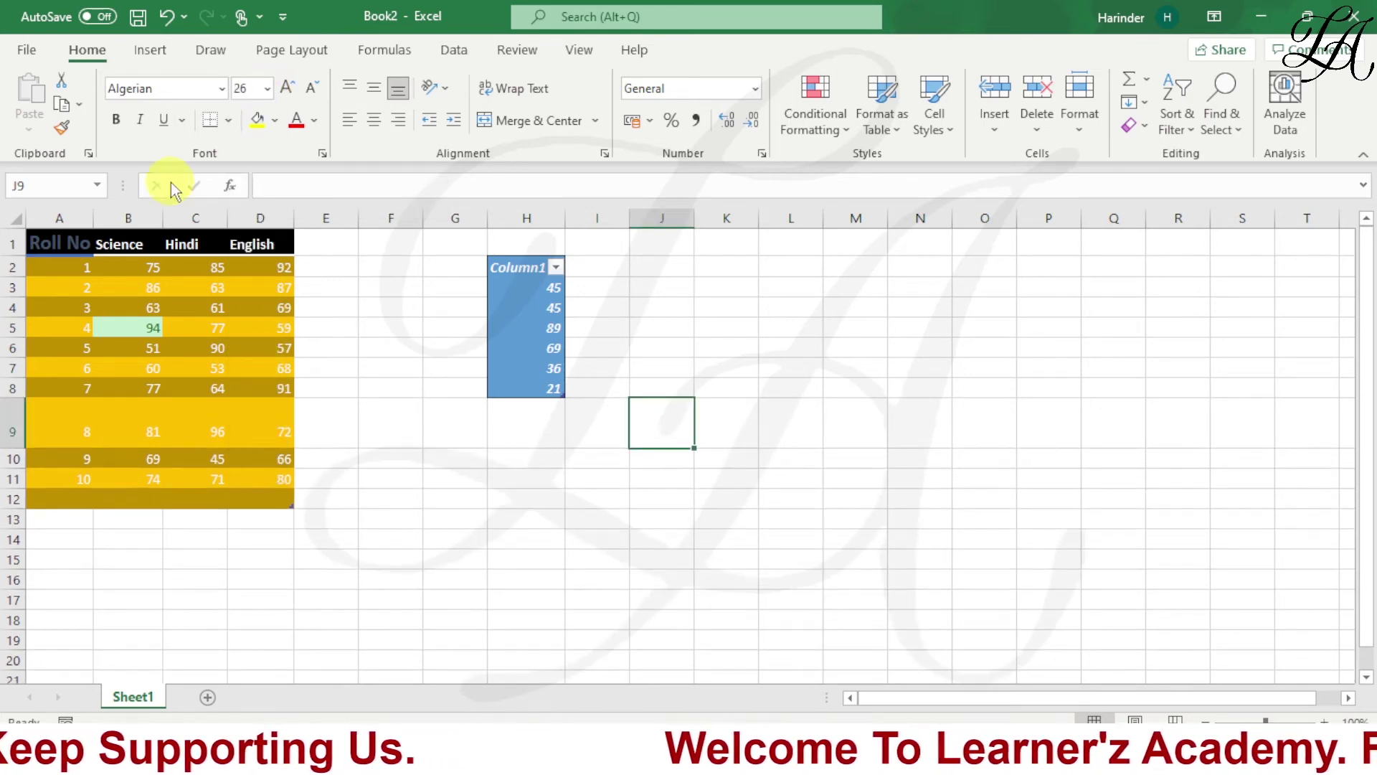
click(115, 121)
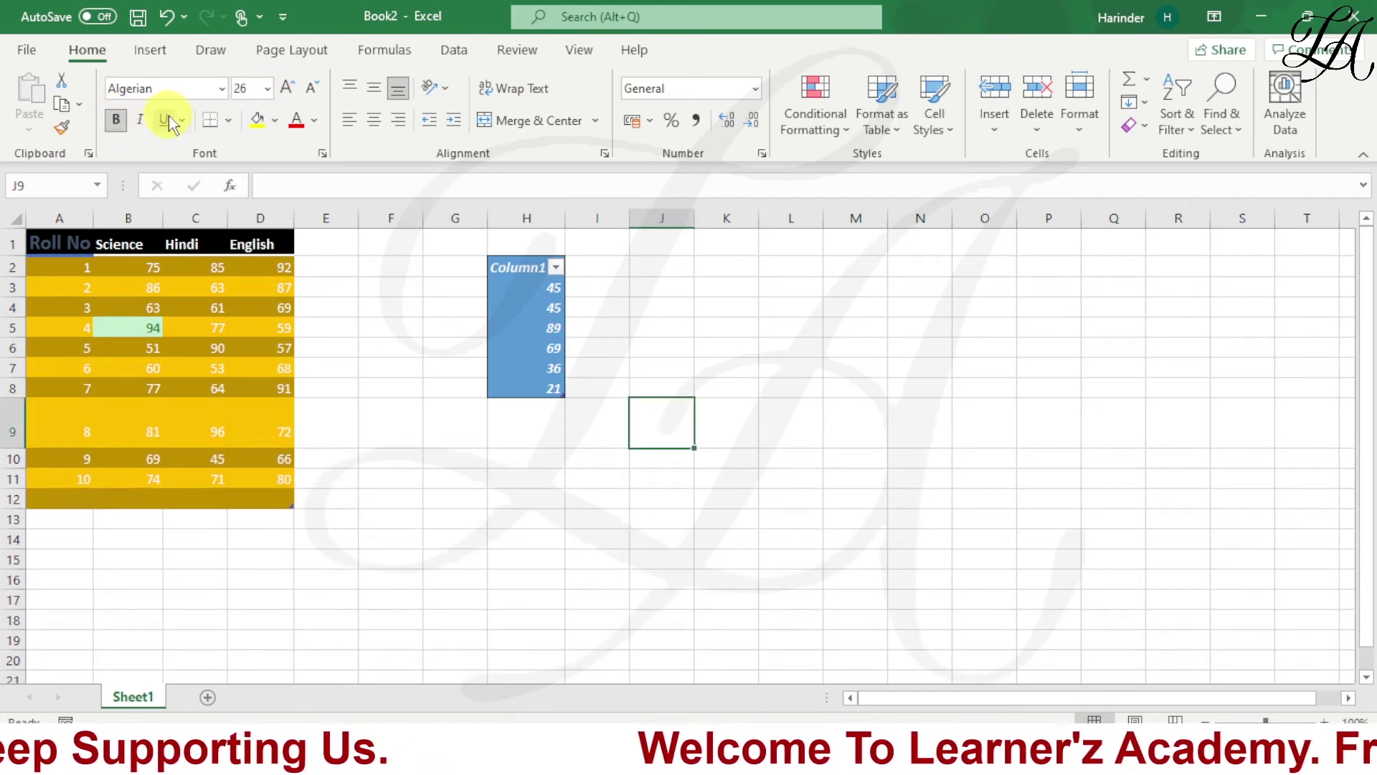
Give J9 a thick outside border, dark gold font colour and gold fill
click(229, 122)
click(264, 378)
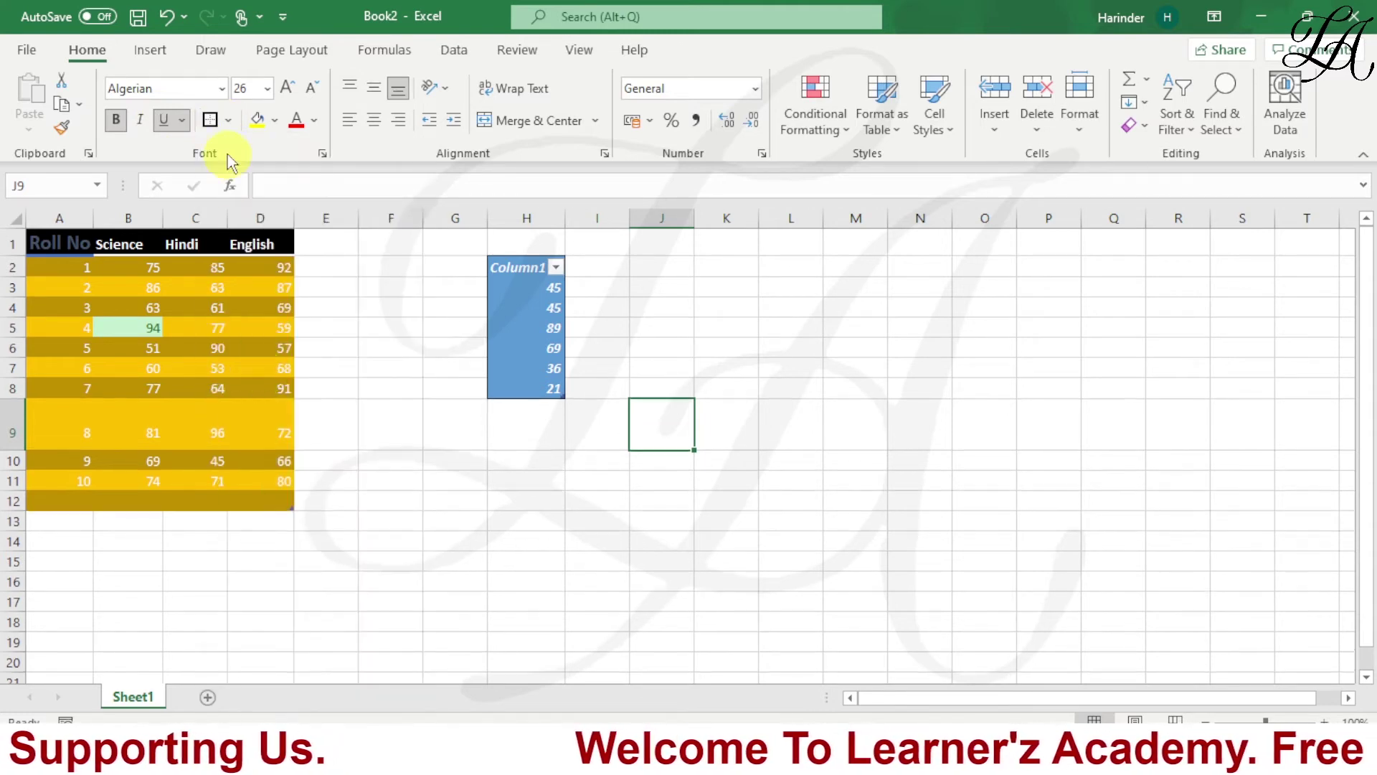
click(316, 124)
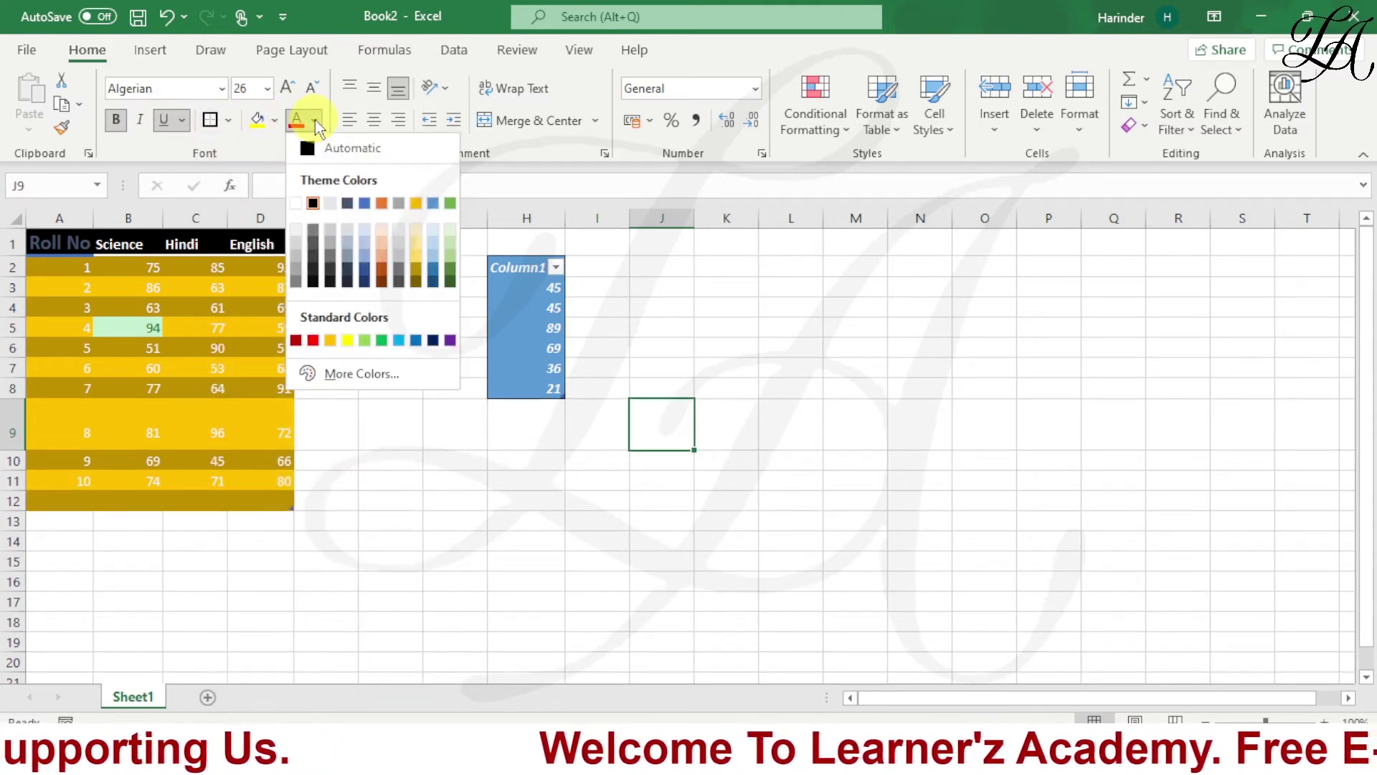
click(422, 274)
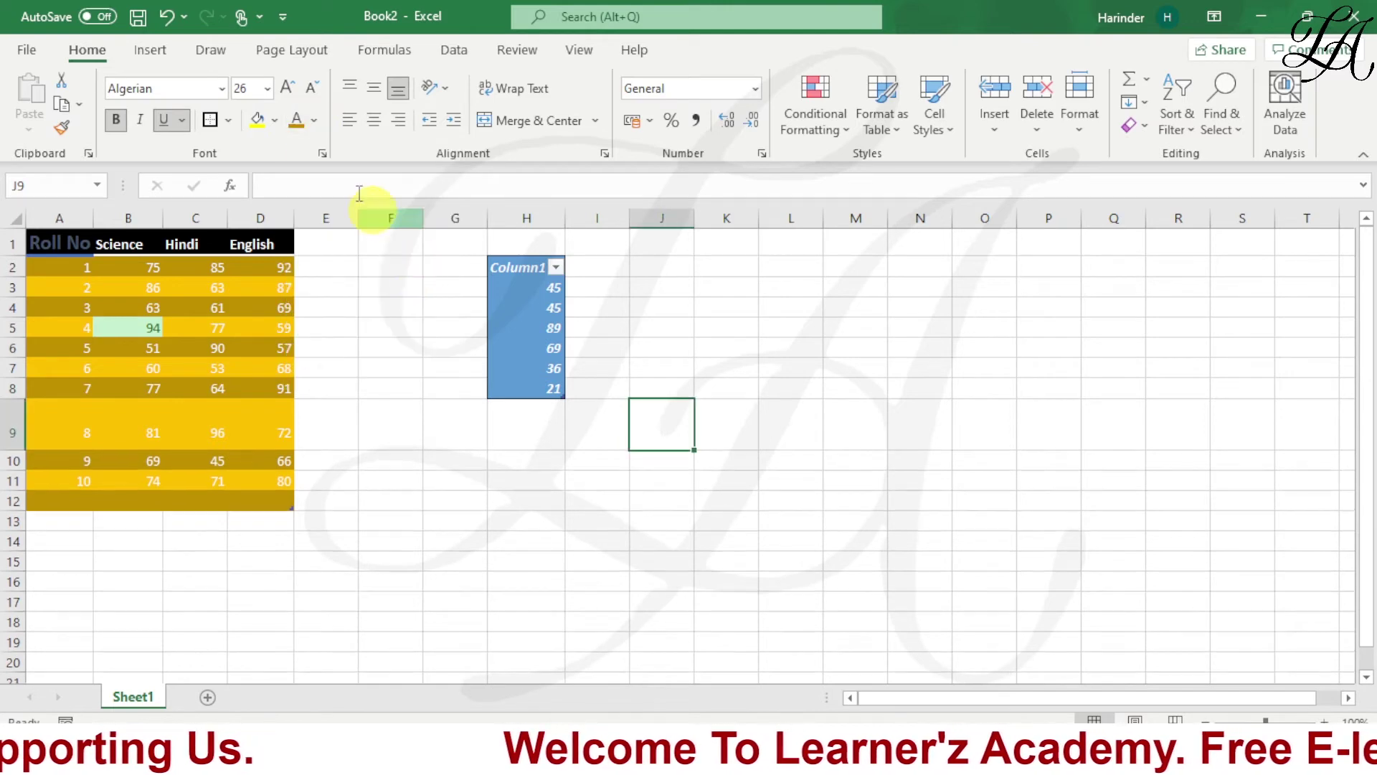
click(275, 121)
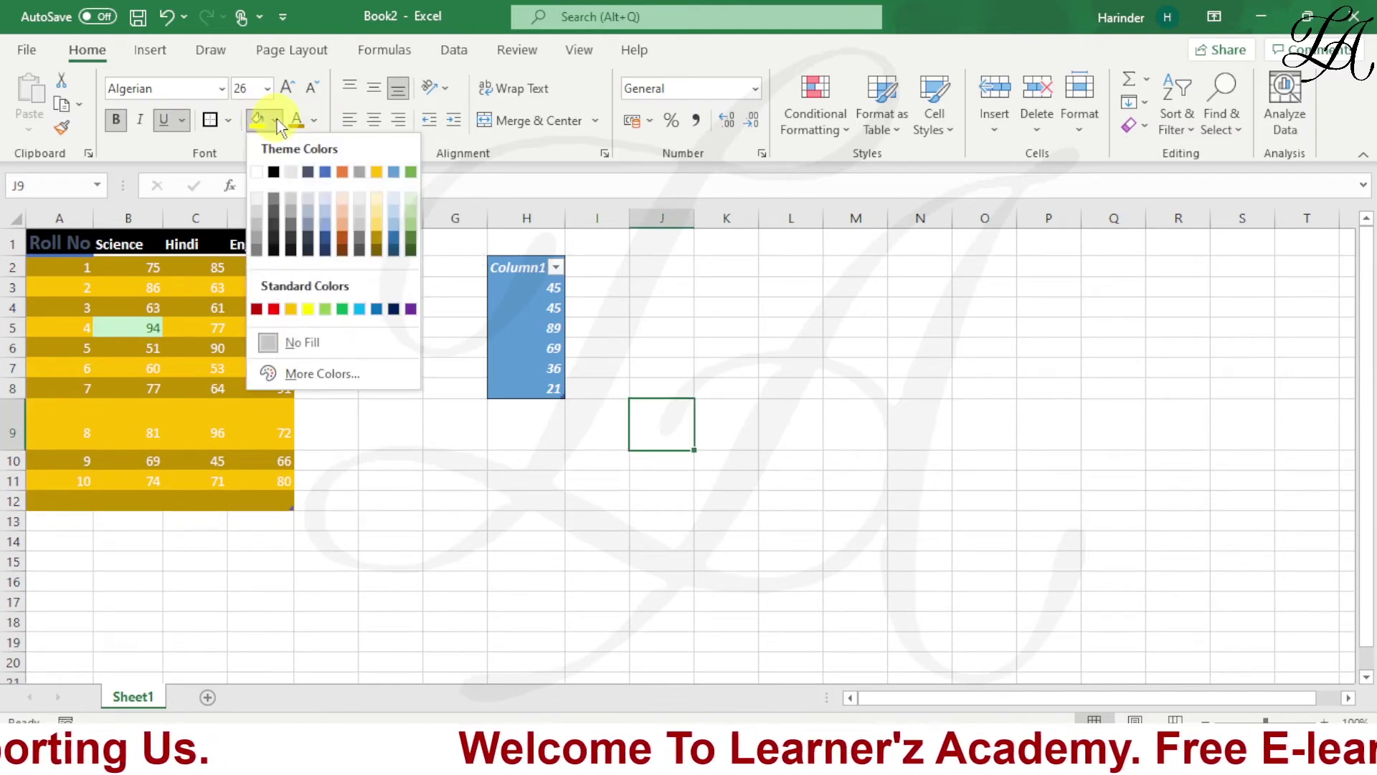
click(379, 179)
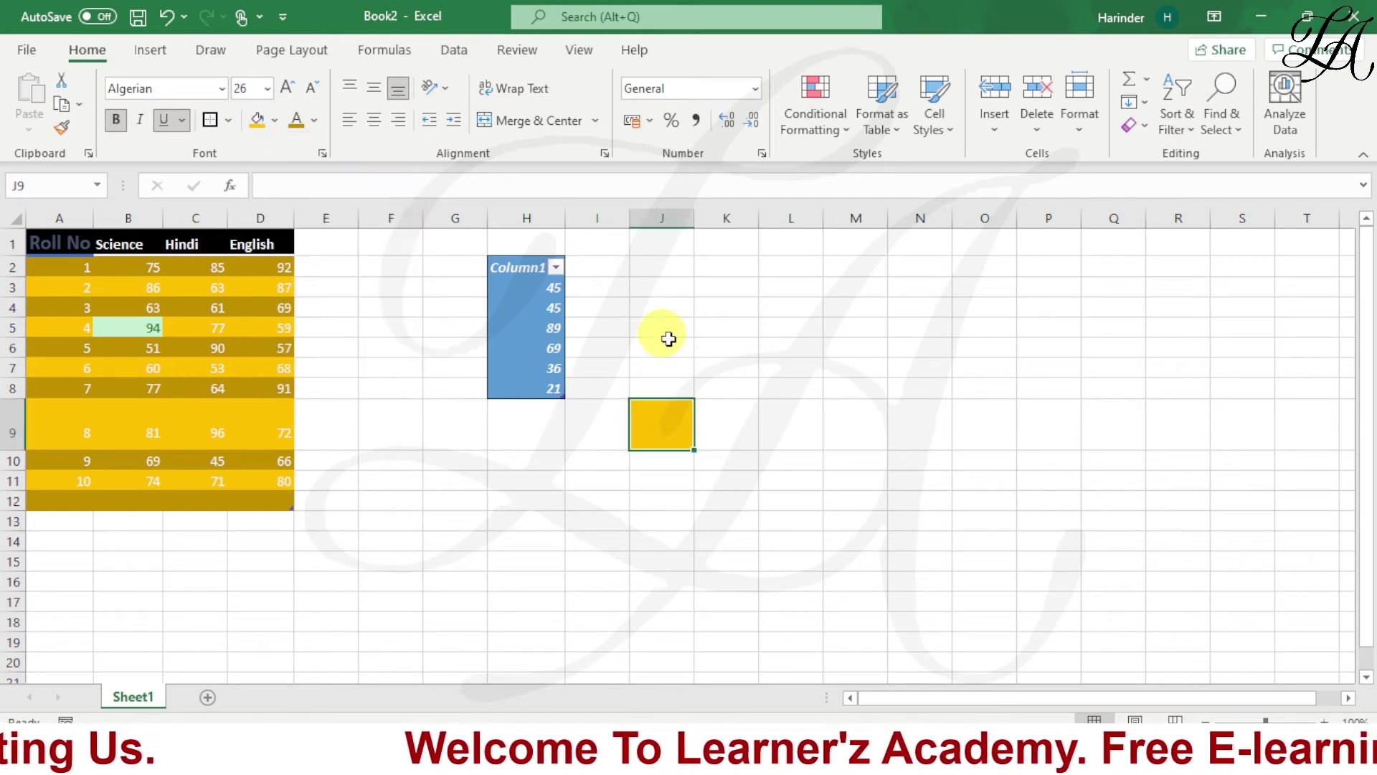
click(782, 385)
click(662, 422)
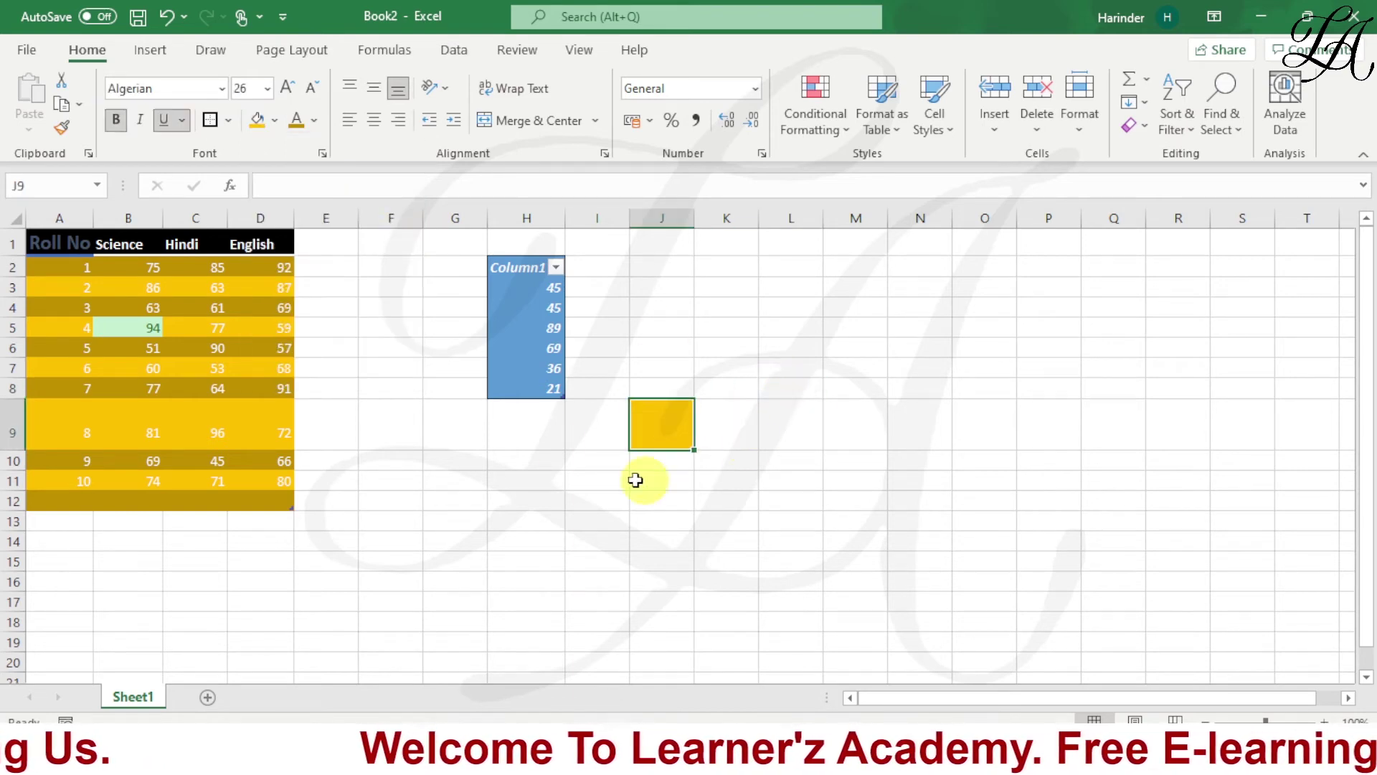
Create a new cell style named laa from J9's Algerian 26 bold underlined, bordered, shaded formatting
click(939, 115)
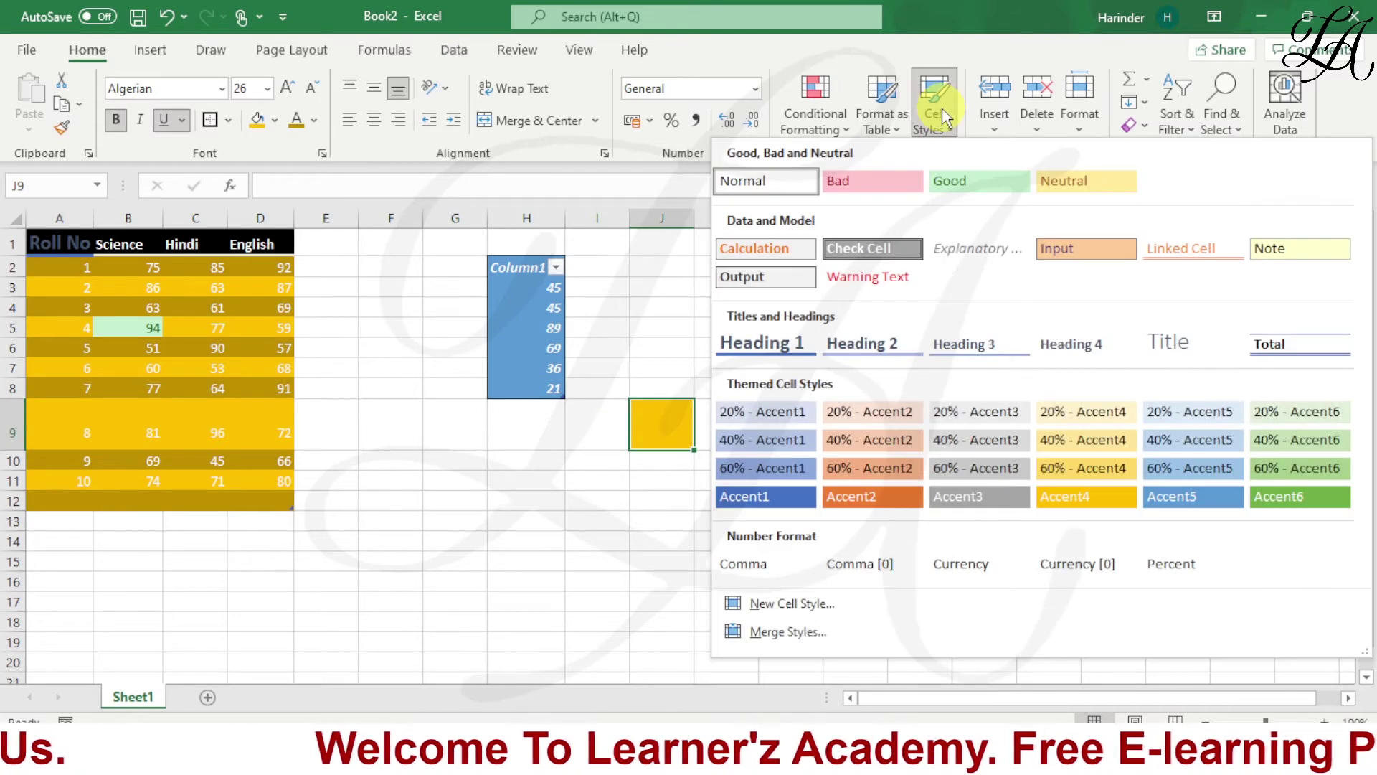
click(813, 604)
text(laa)
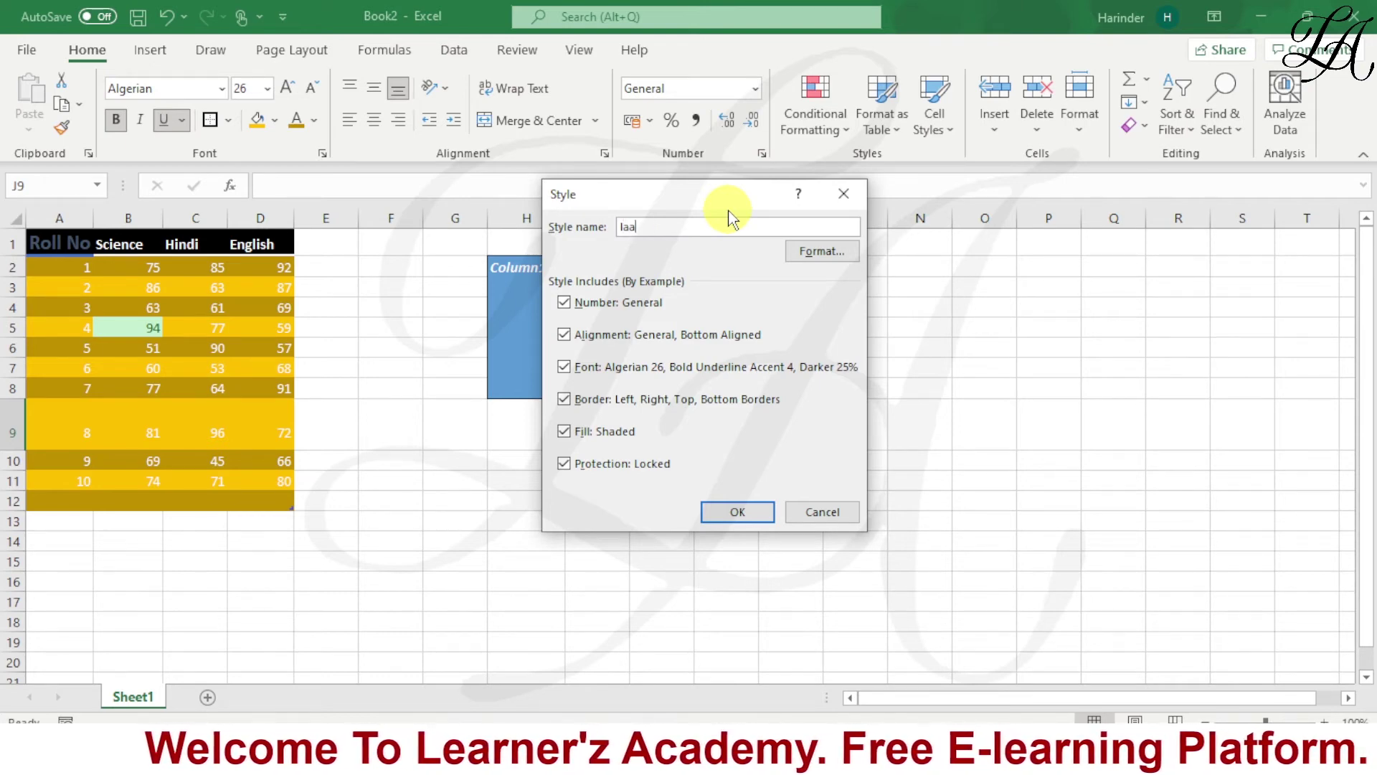
click(832, 254)
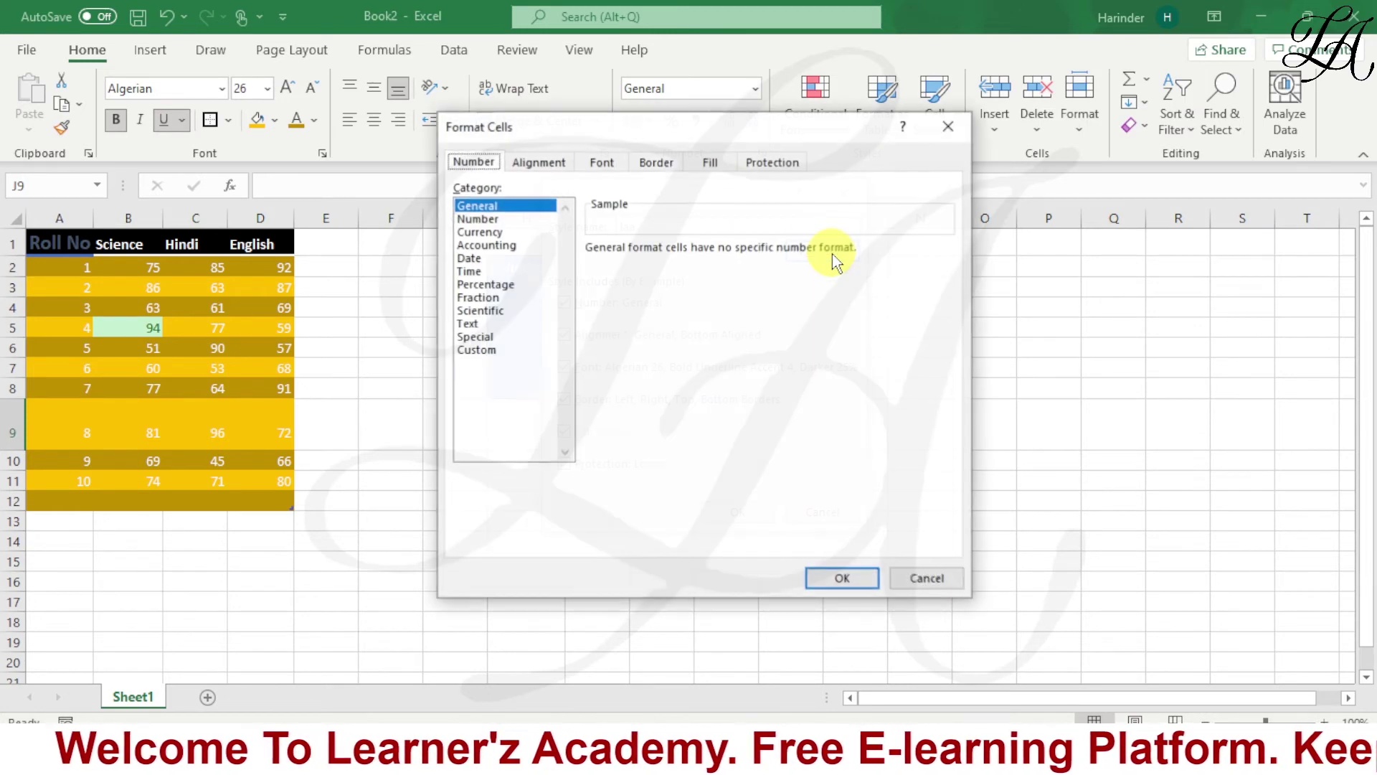
click(543, 168)
click(596, 169)
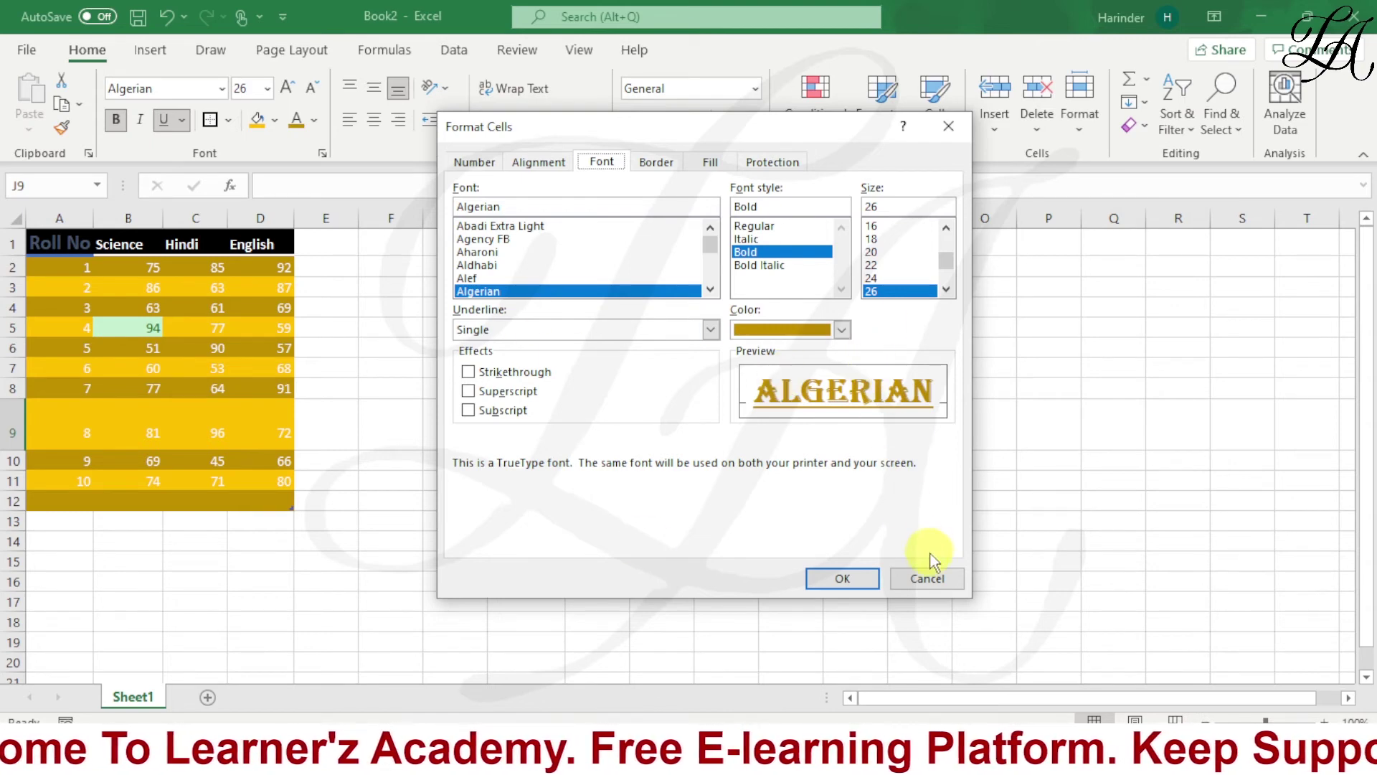
click(937, 579)
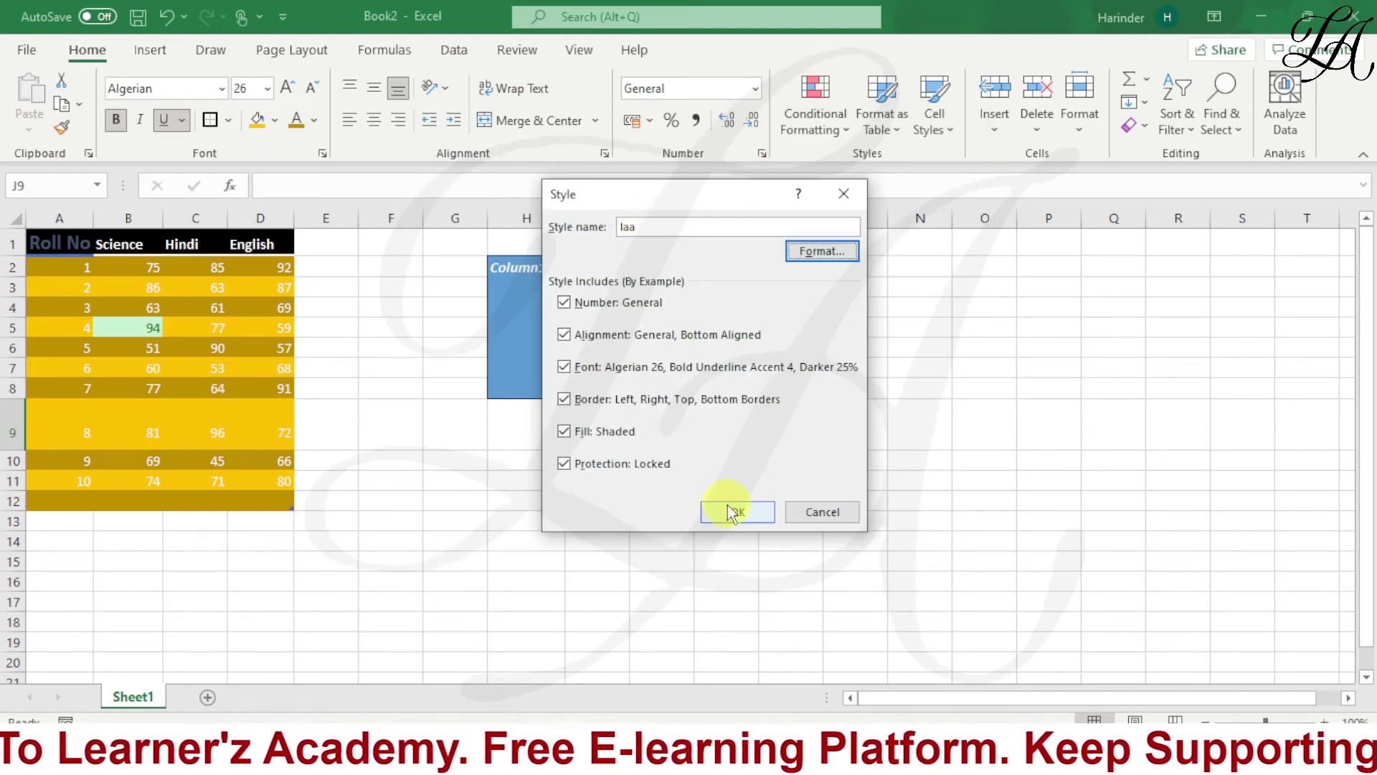
click(734, 526)
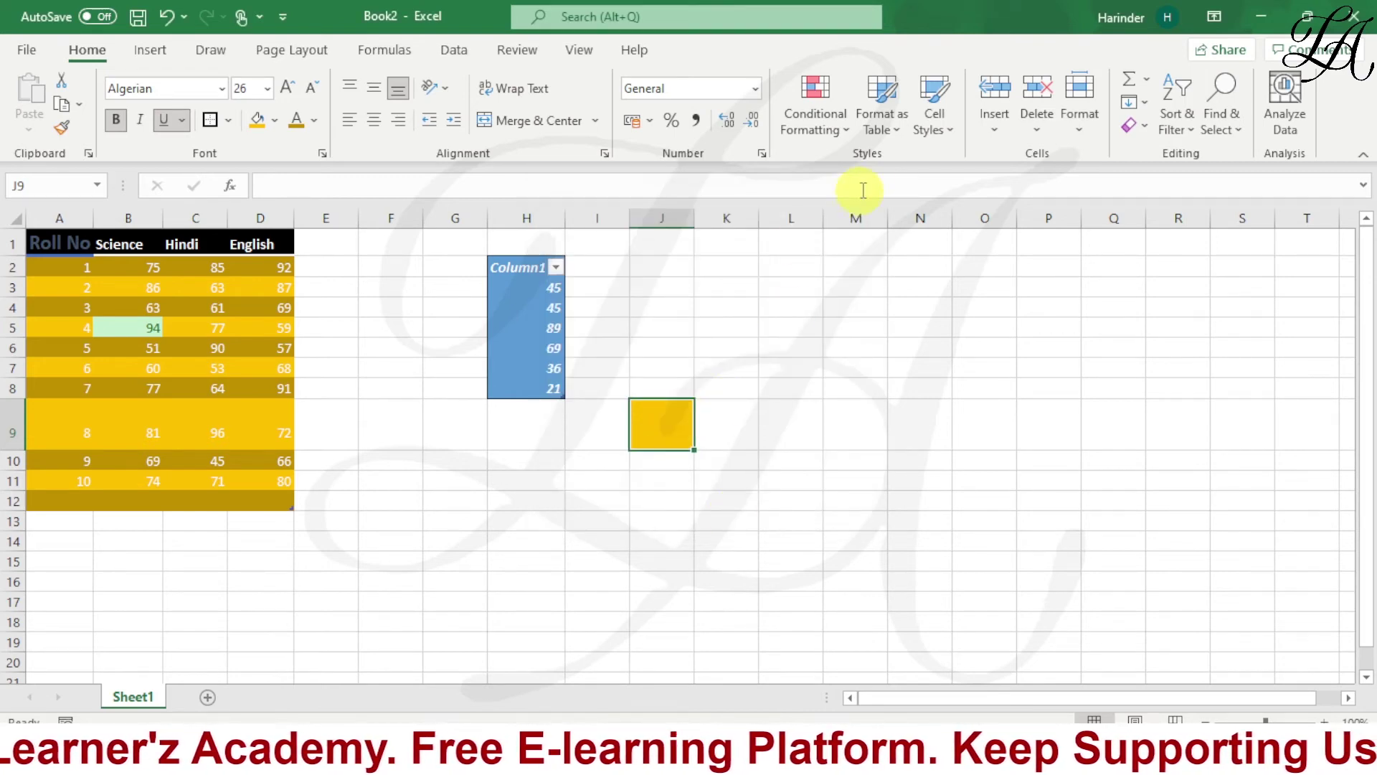
Apply the custom LAA style to cell L2 and enter HI
click(933, 128)
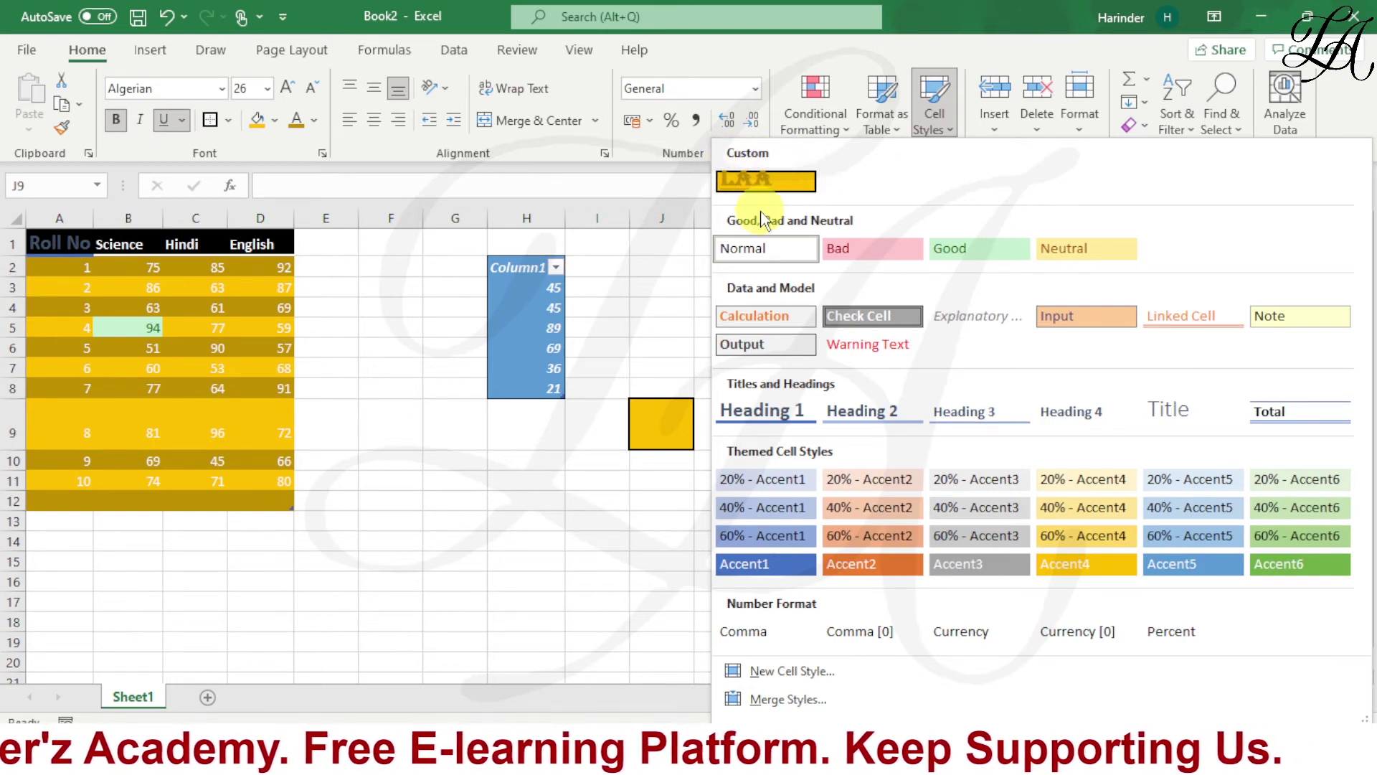
click(656, 262)
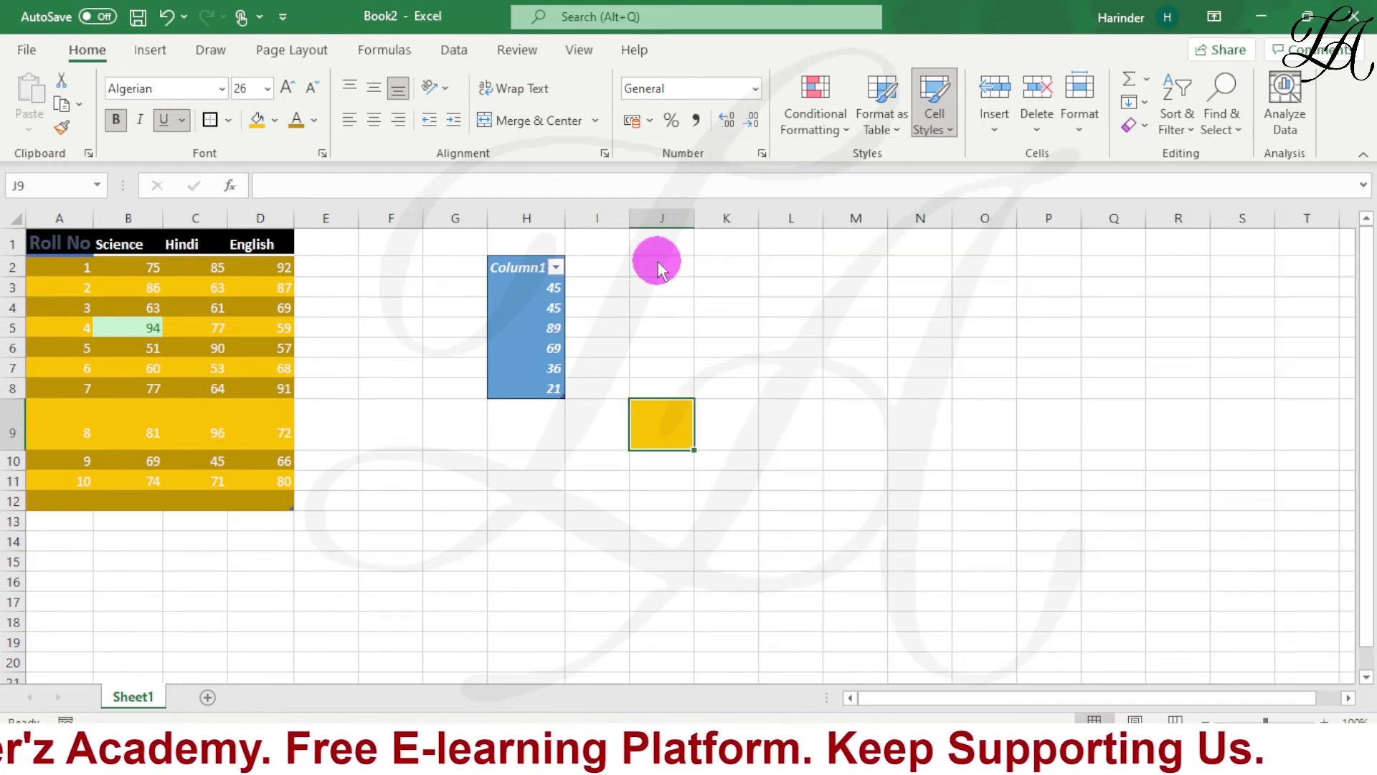
click(796, 268)
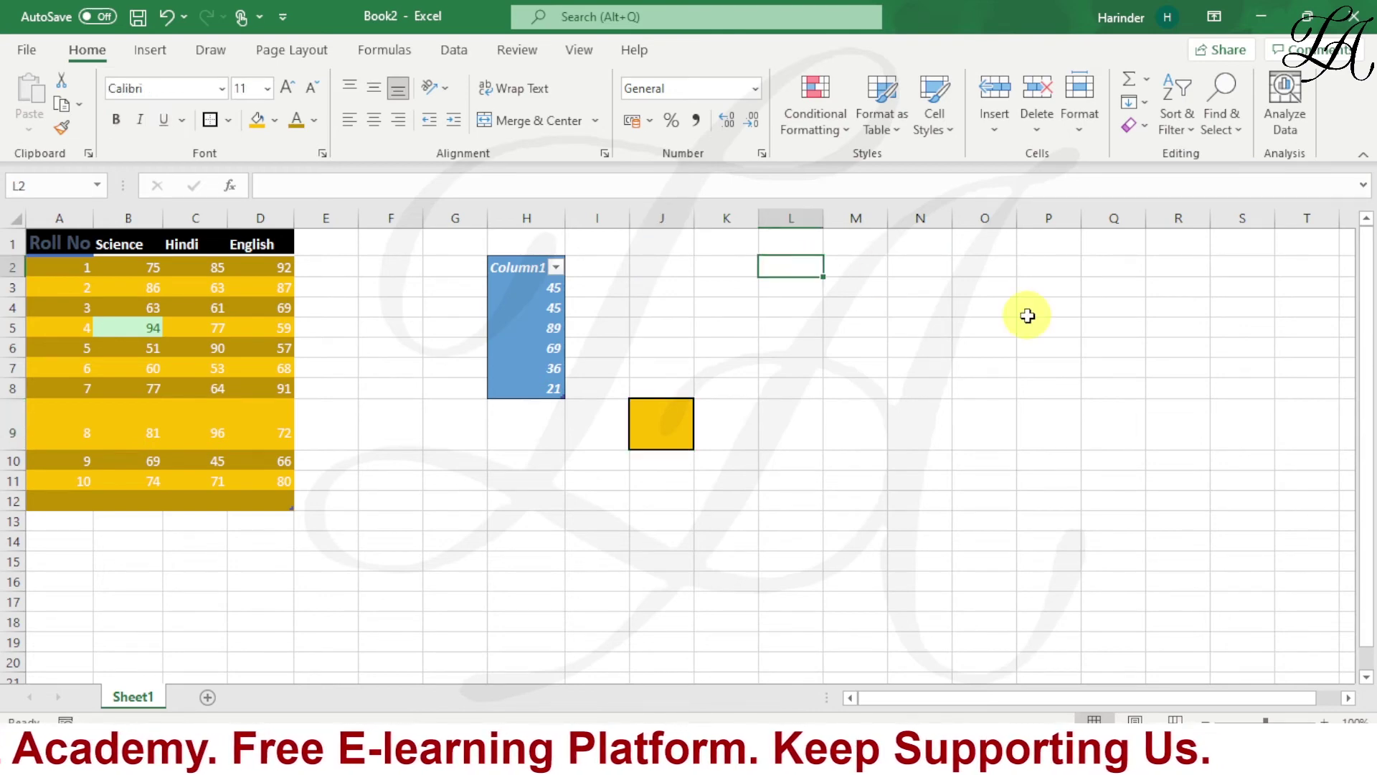
click(943, 125)
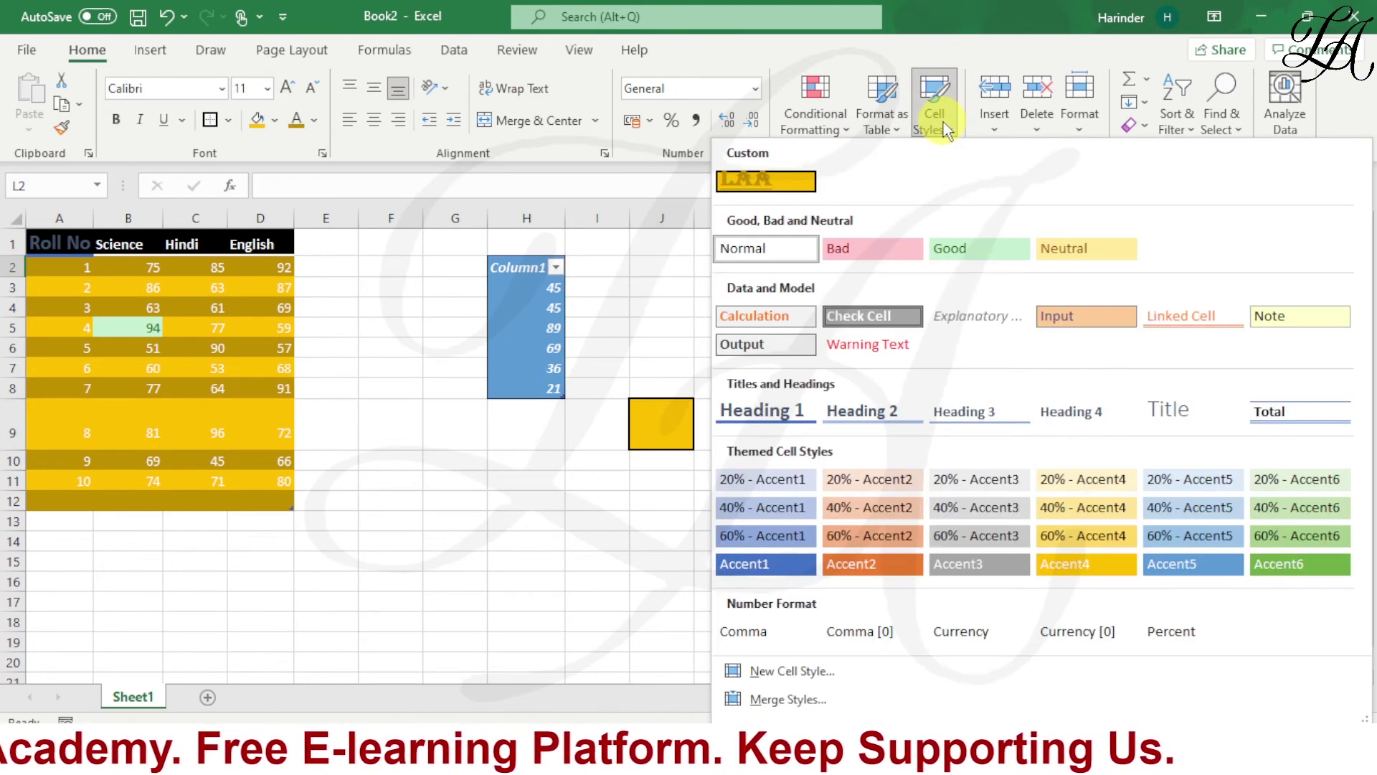
click(785, 188)
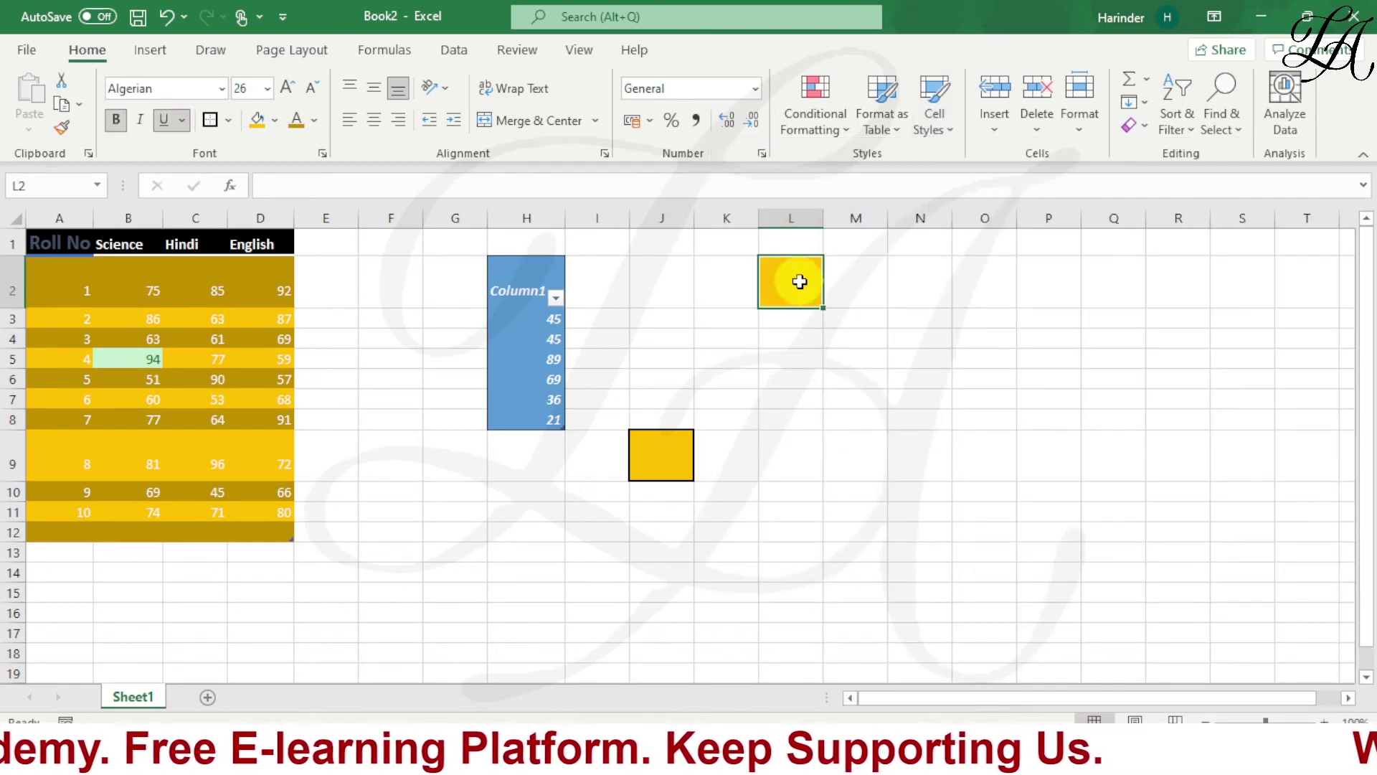
text(hi)
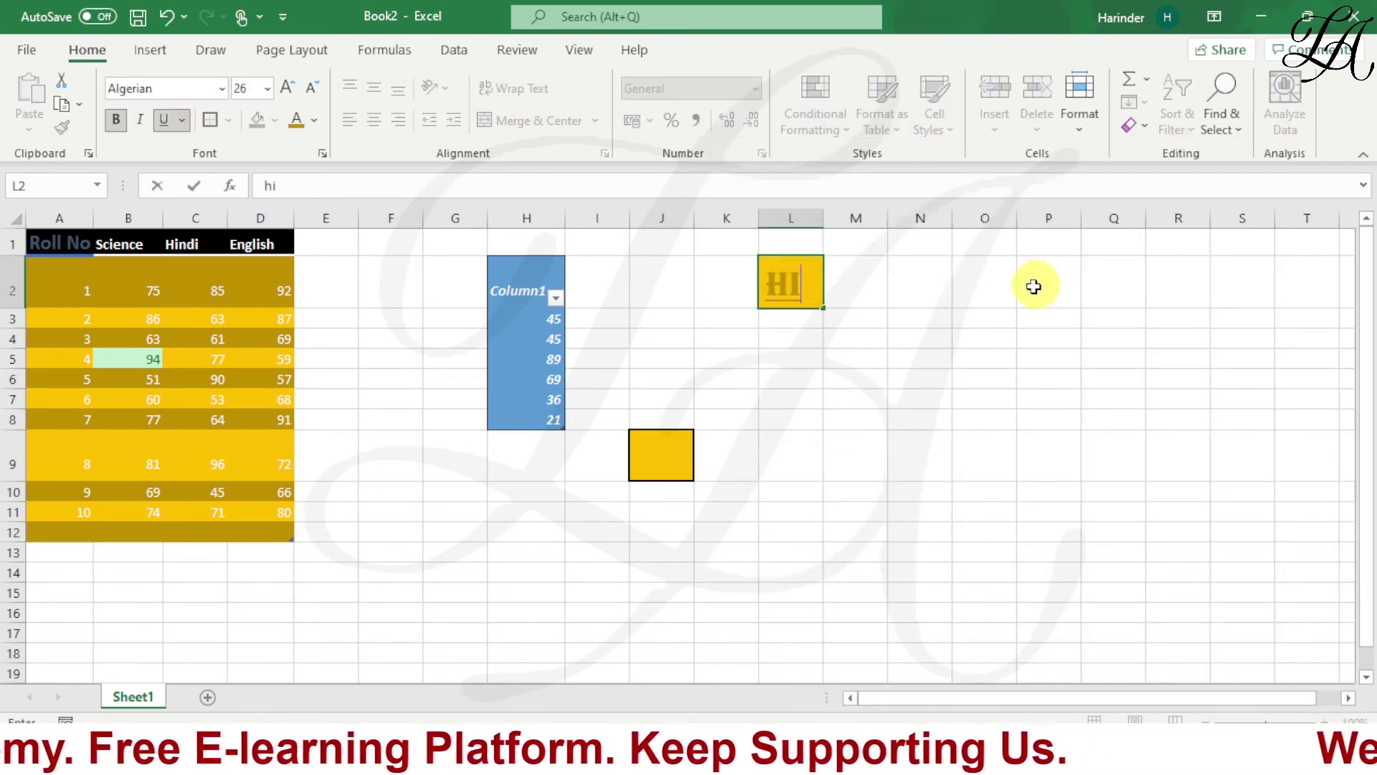
click(923, 462)
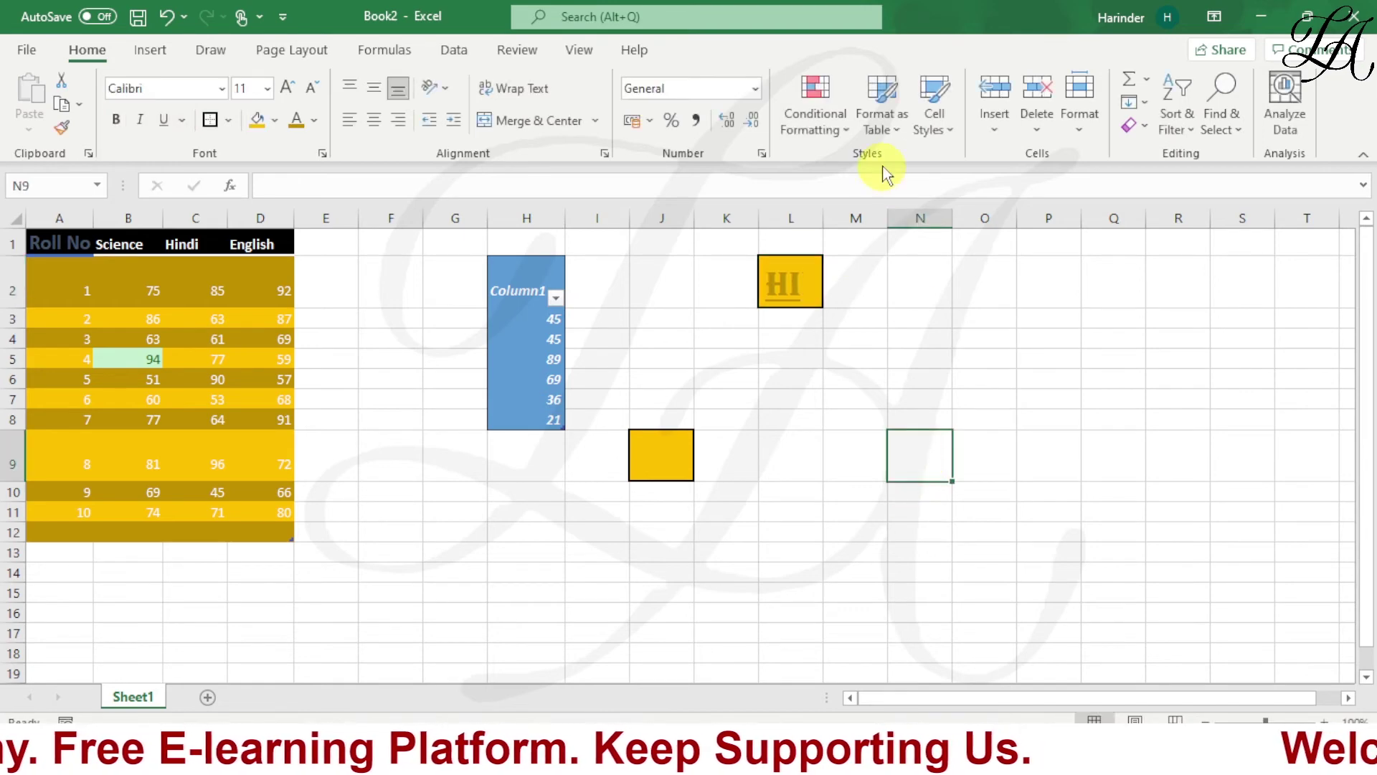
Apply the custom LAA style to cell N9 and enter HOW
click(935, 124)
click(760, 179)
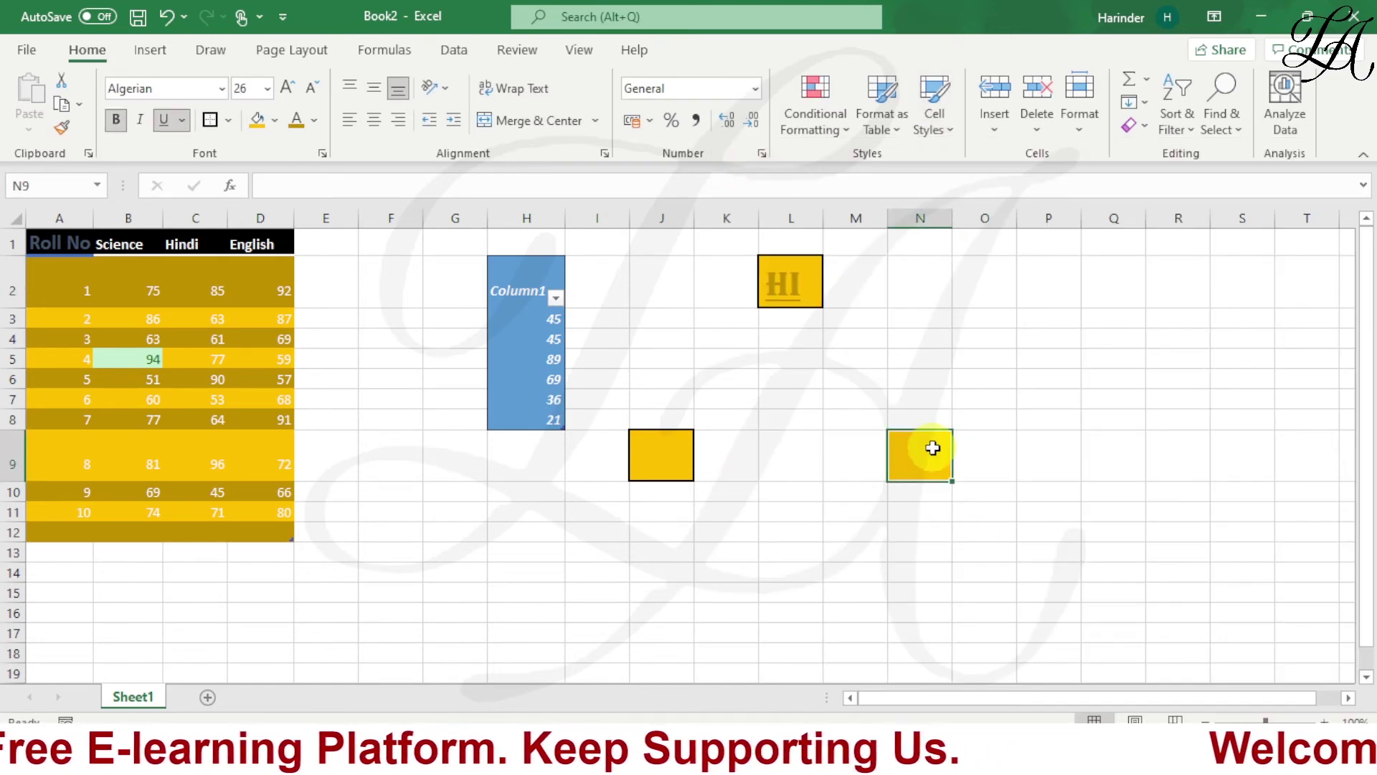
text(how)
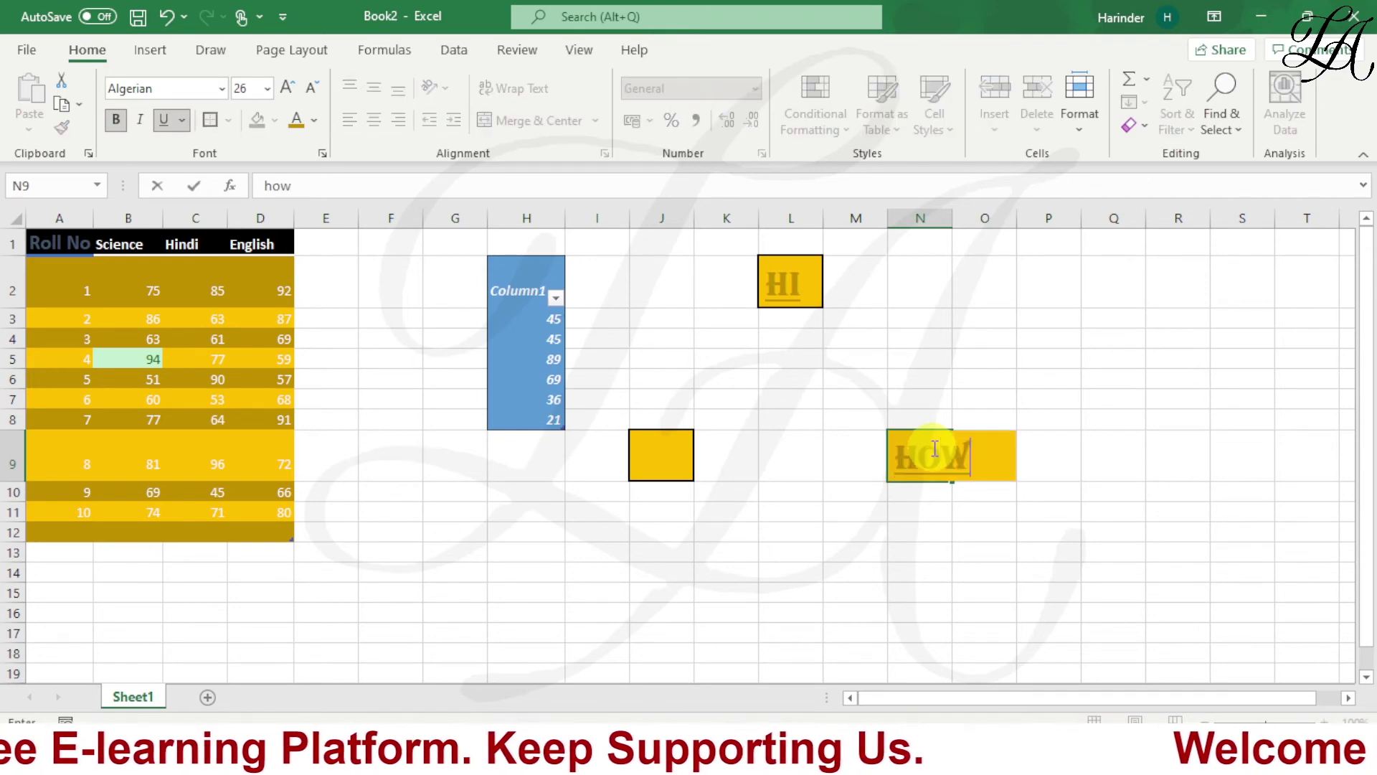
click(1101, 376)
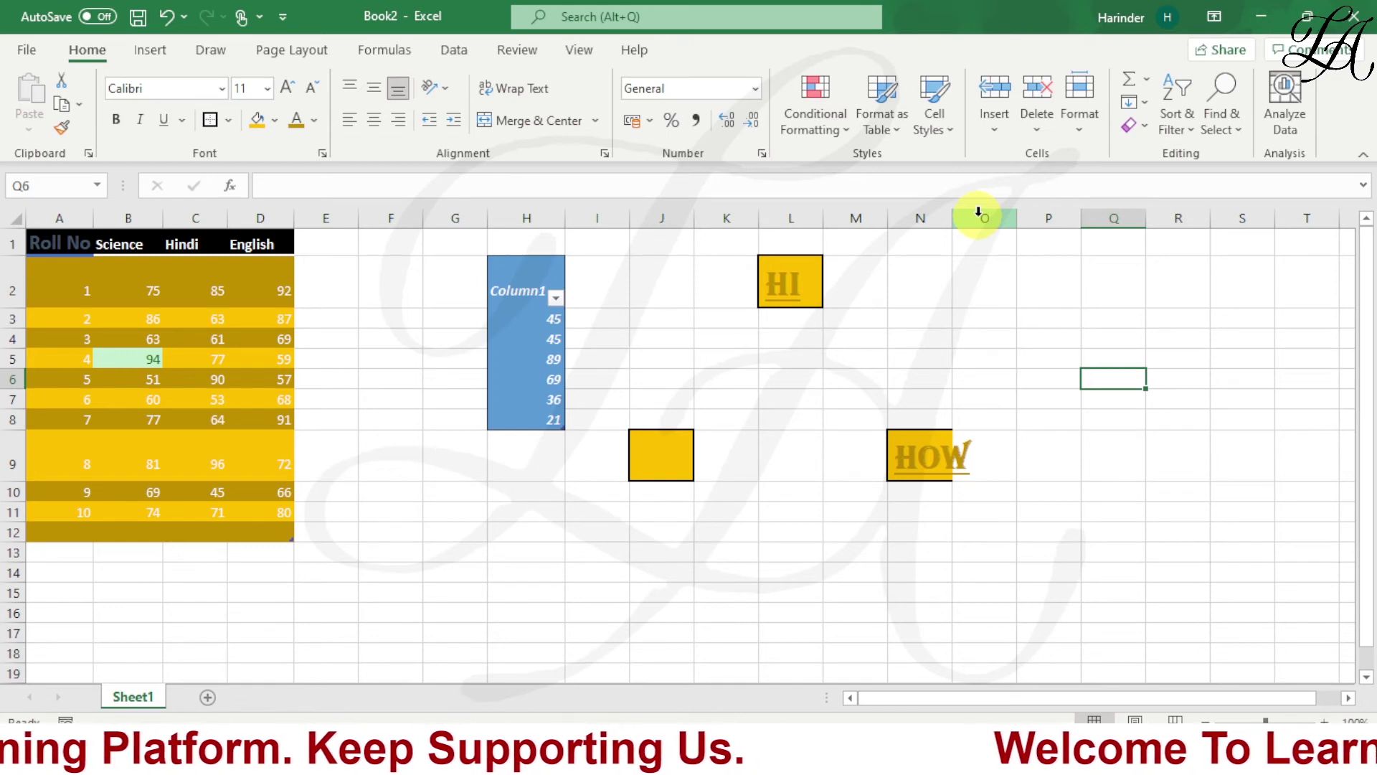
Create blank workbook Book3 with an empty Sheet1 using Ctrl+N
click(936, 129)
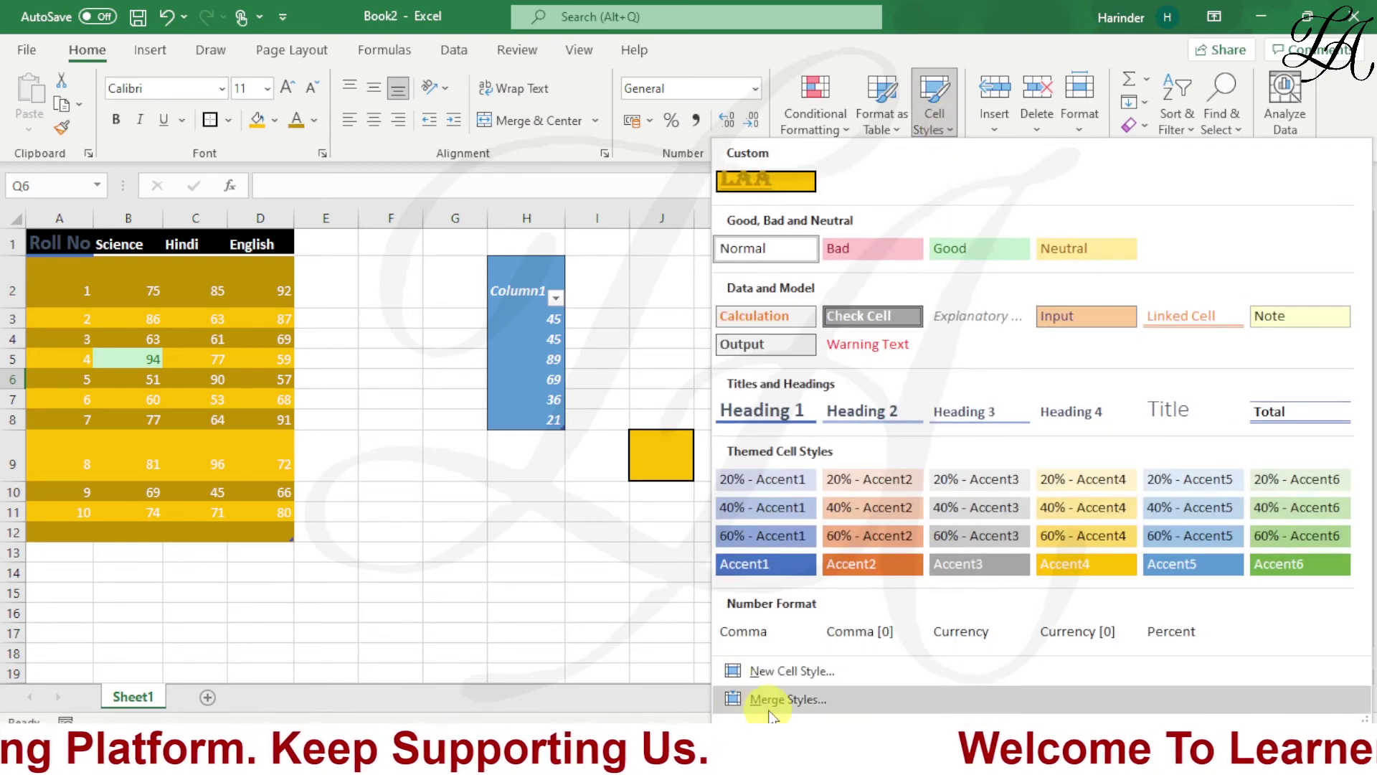
click(561, 572)
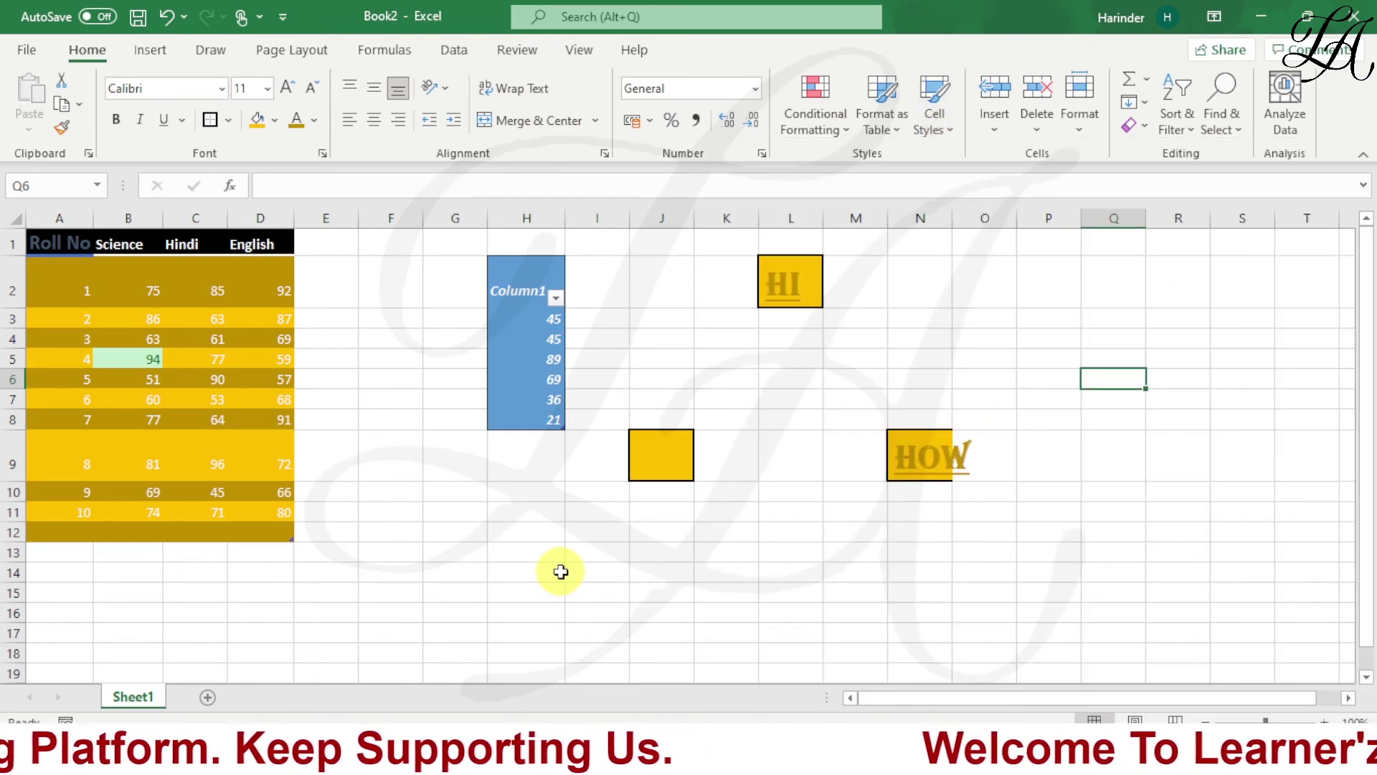
click(748, 528)
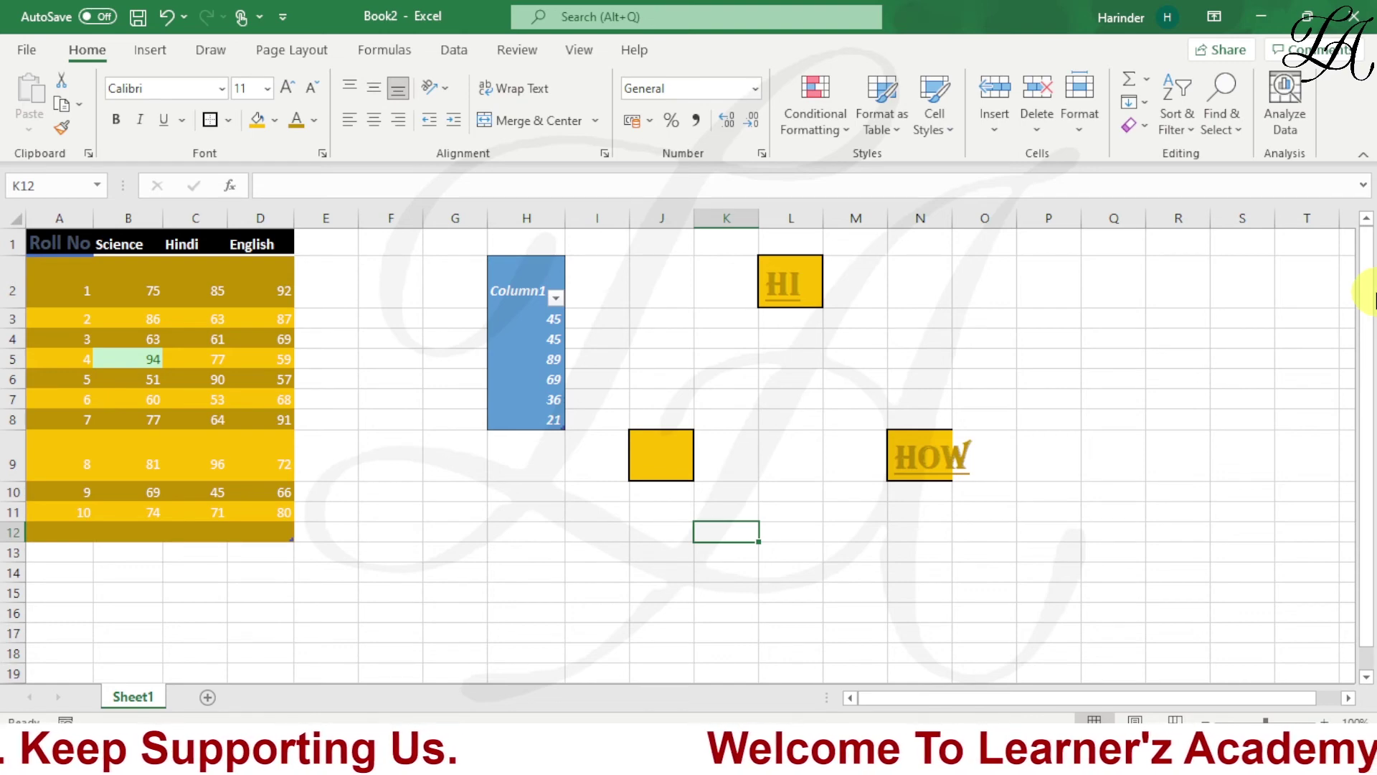
key(ctrl+n)
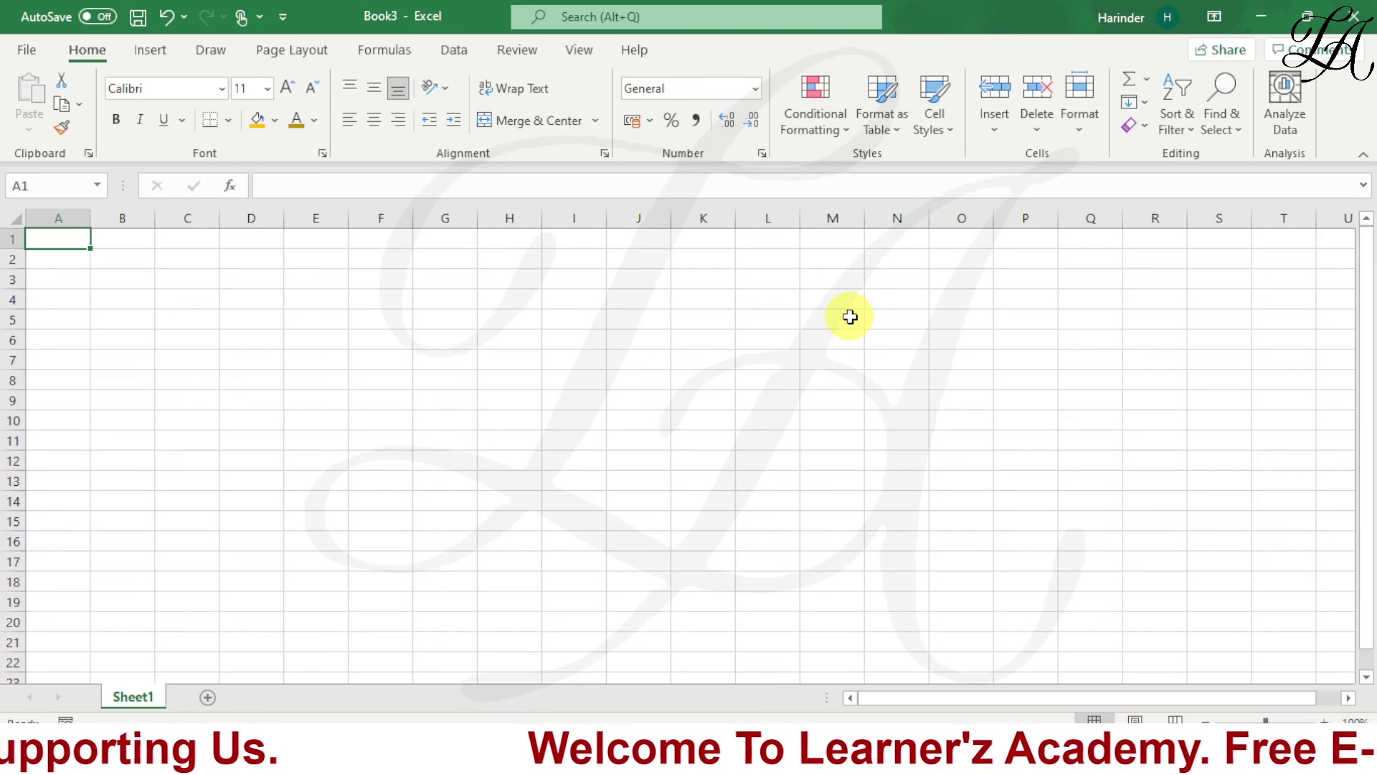
Merge the cell styles from Book1 into Book3
click(692, 300)
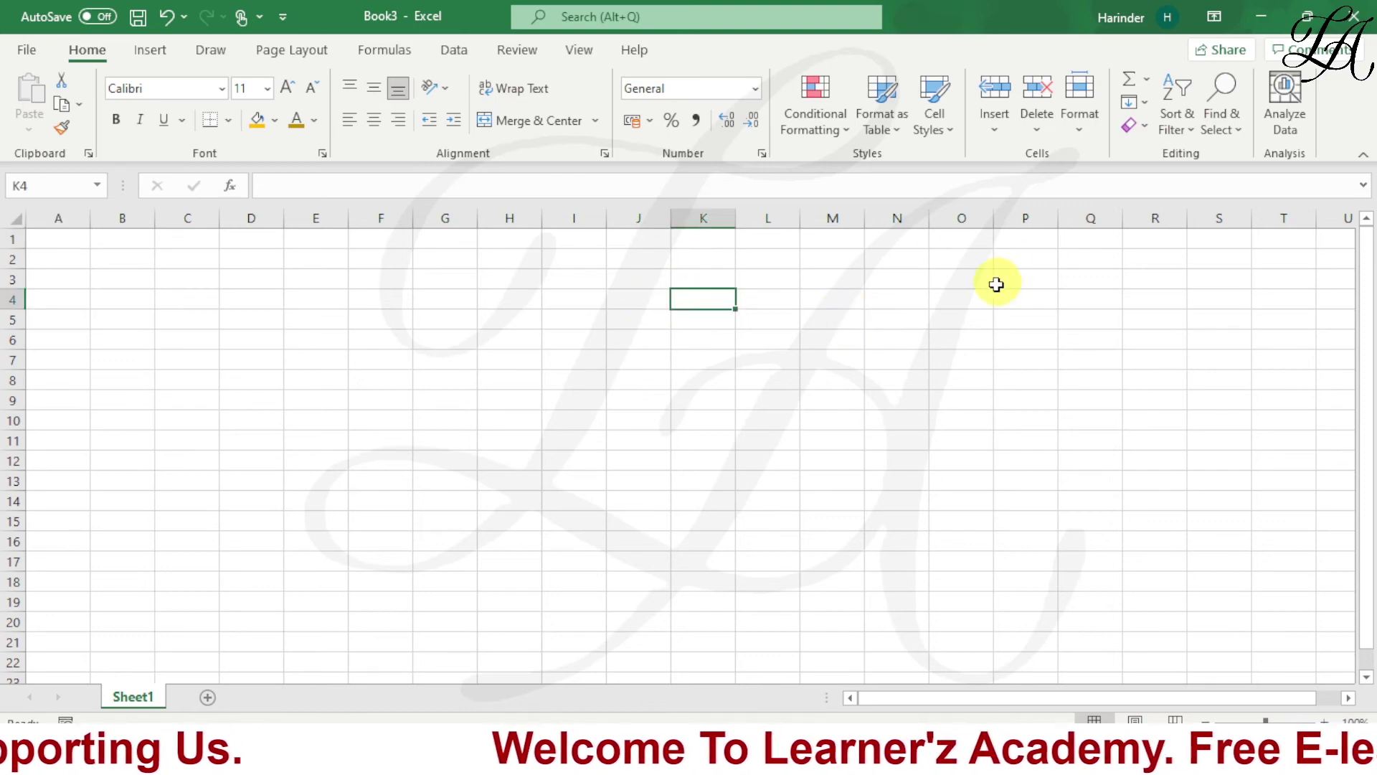
click(952, 126)
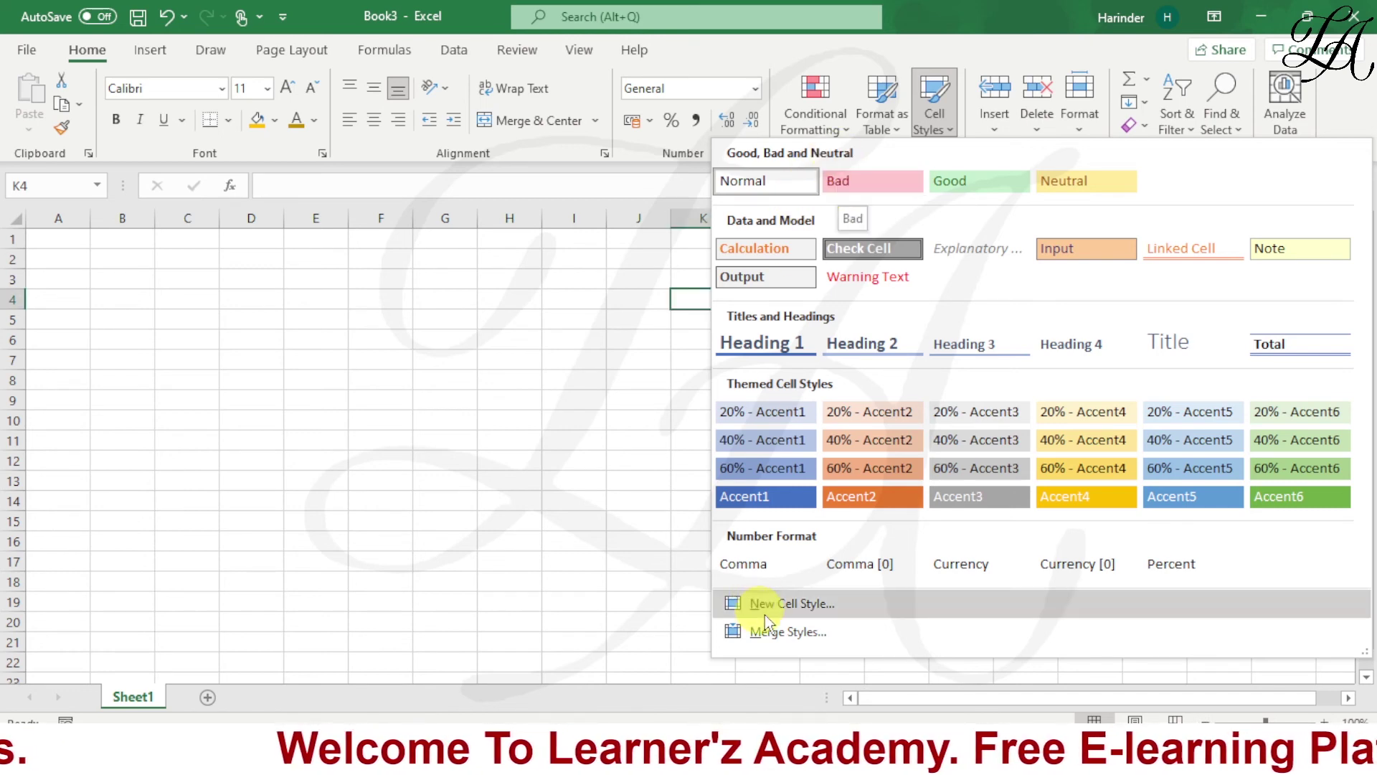
click(789, 633)
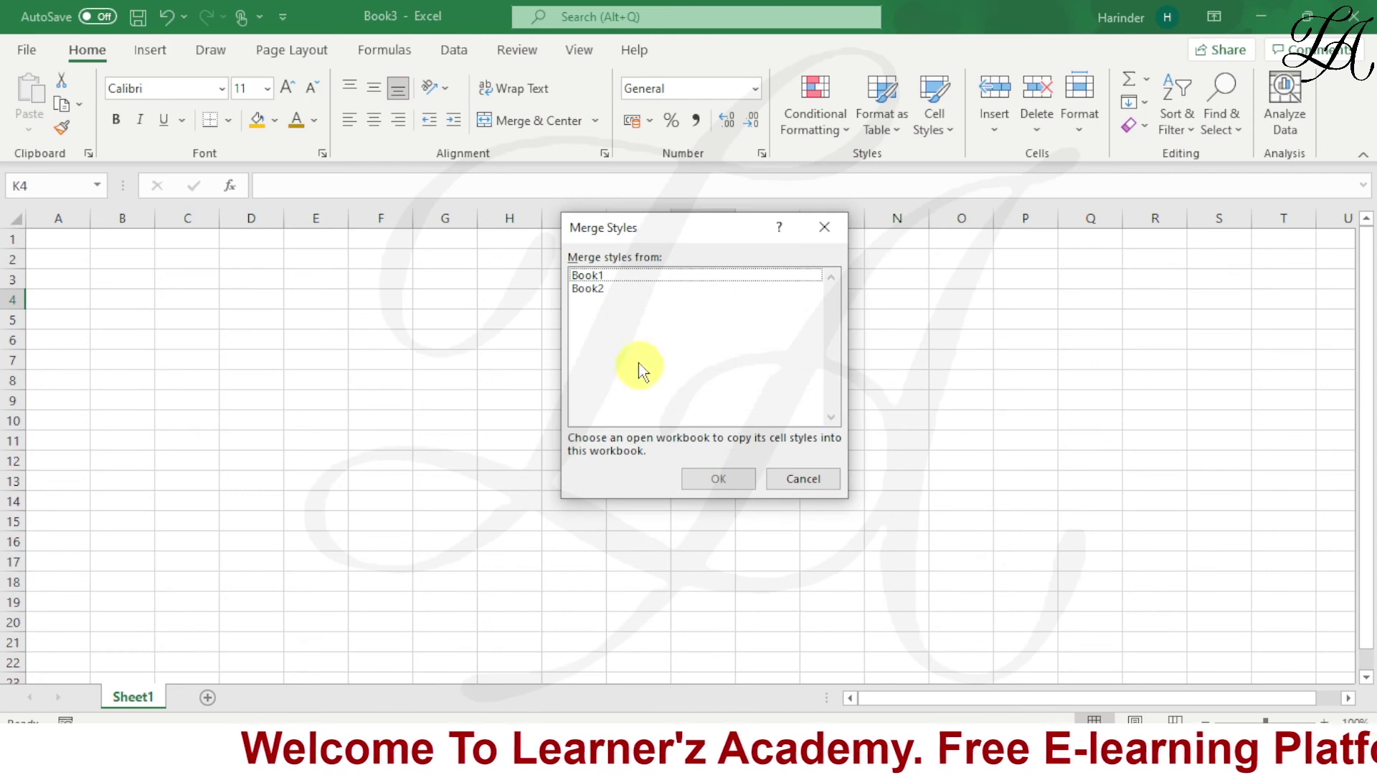
click(598, 276)
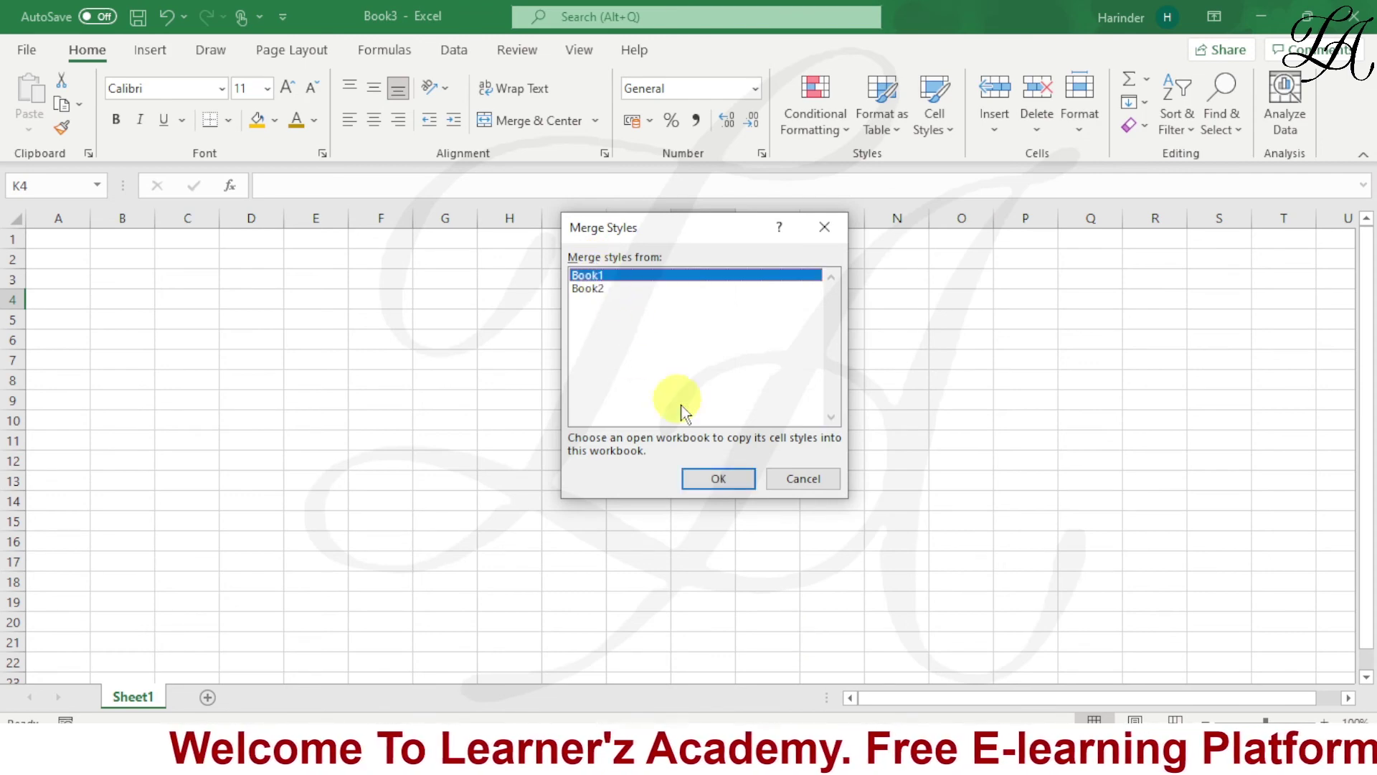
click(720, 480)
Merge Book2's cell styles, including the custom laa style, into Book3
click(925, 108)
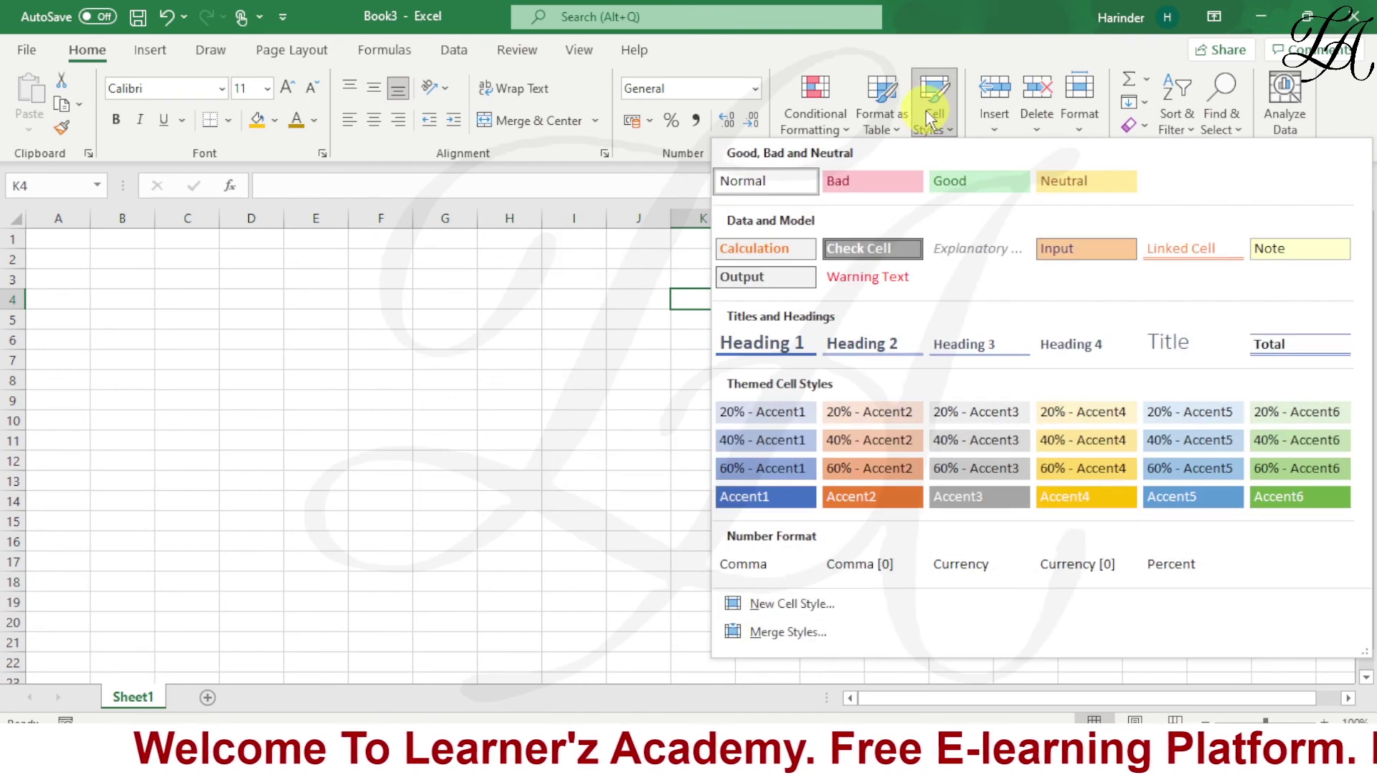
click(762, 632)
click(660, 289)
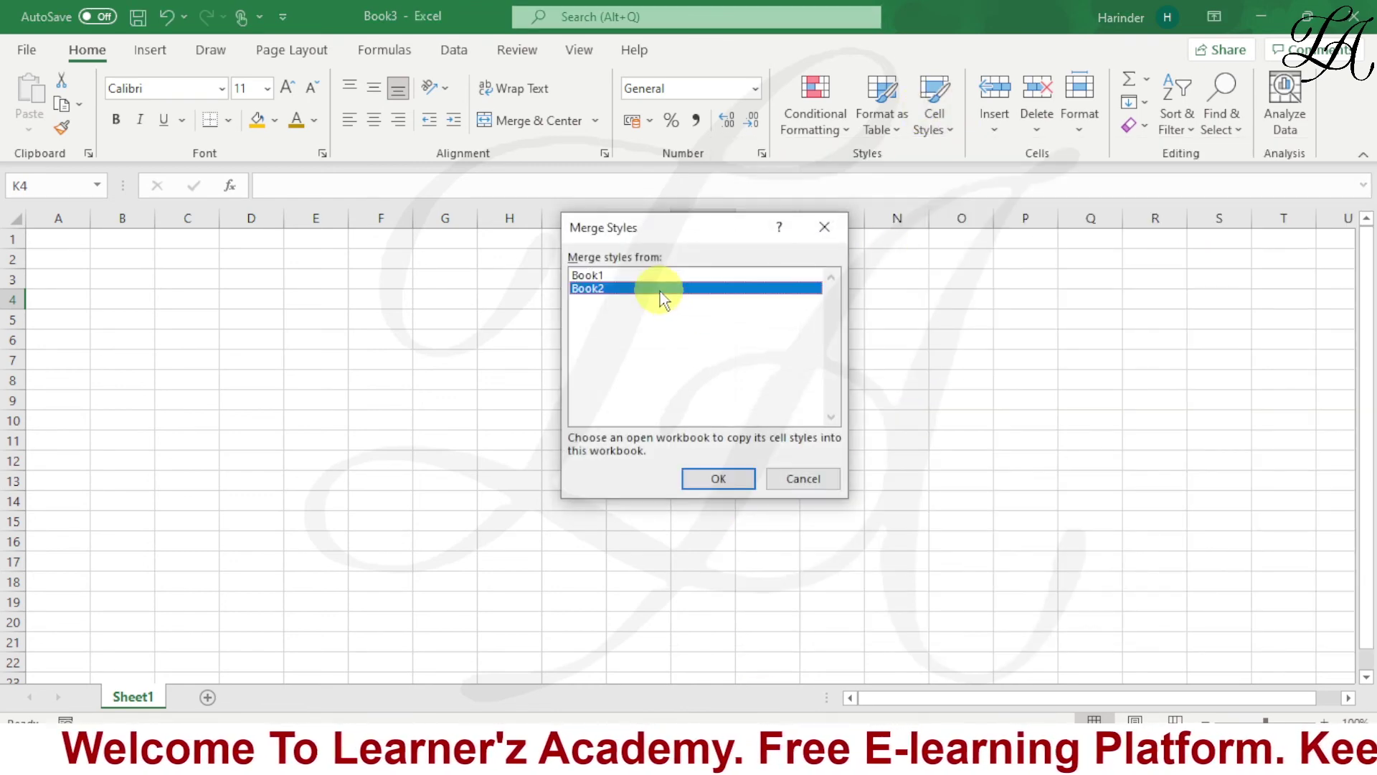
click(720, 478)
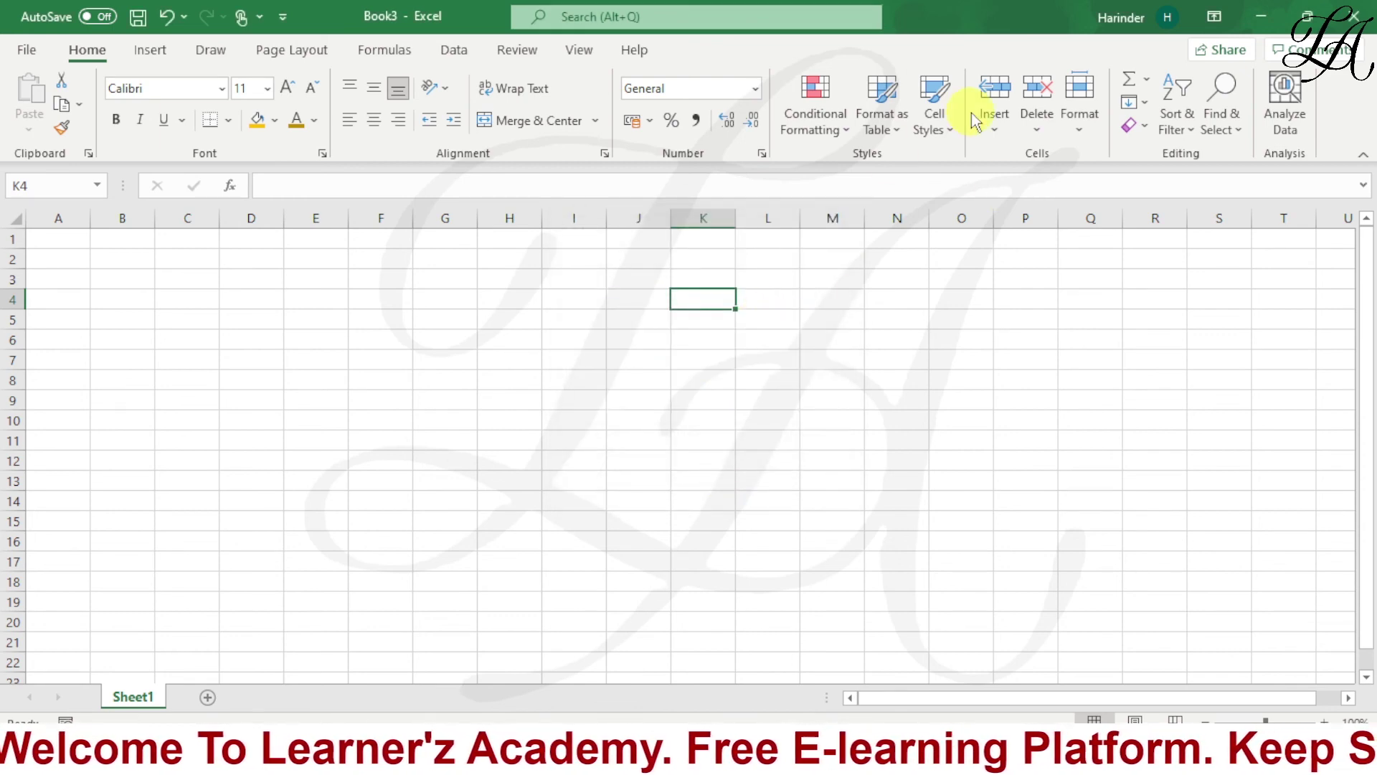
Apply the merged LAA style to cell L7 and enter HI
click(934, 114)
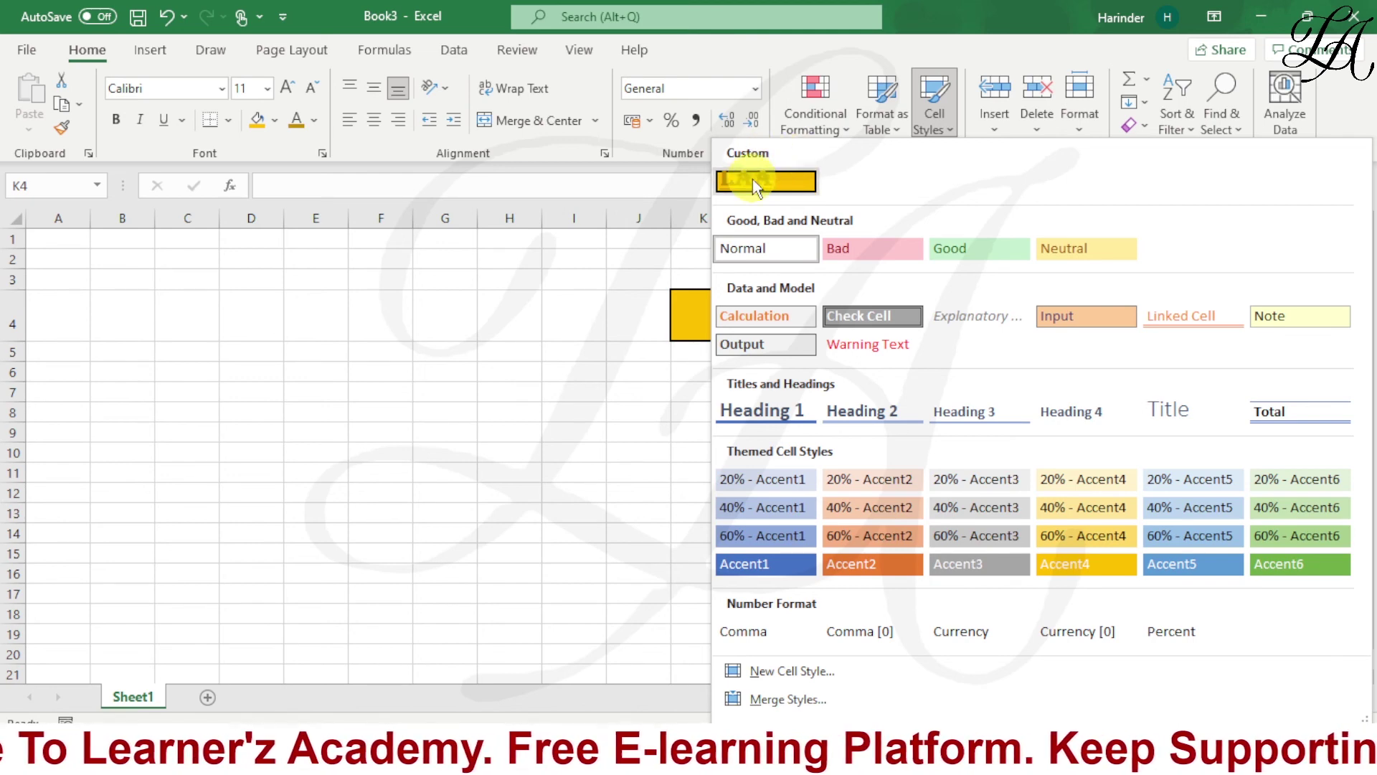
click(390, 300)
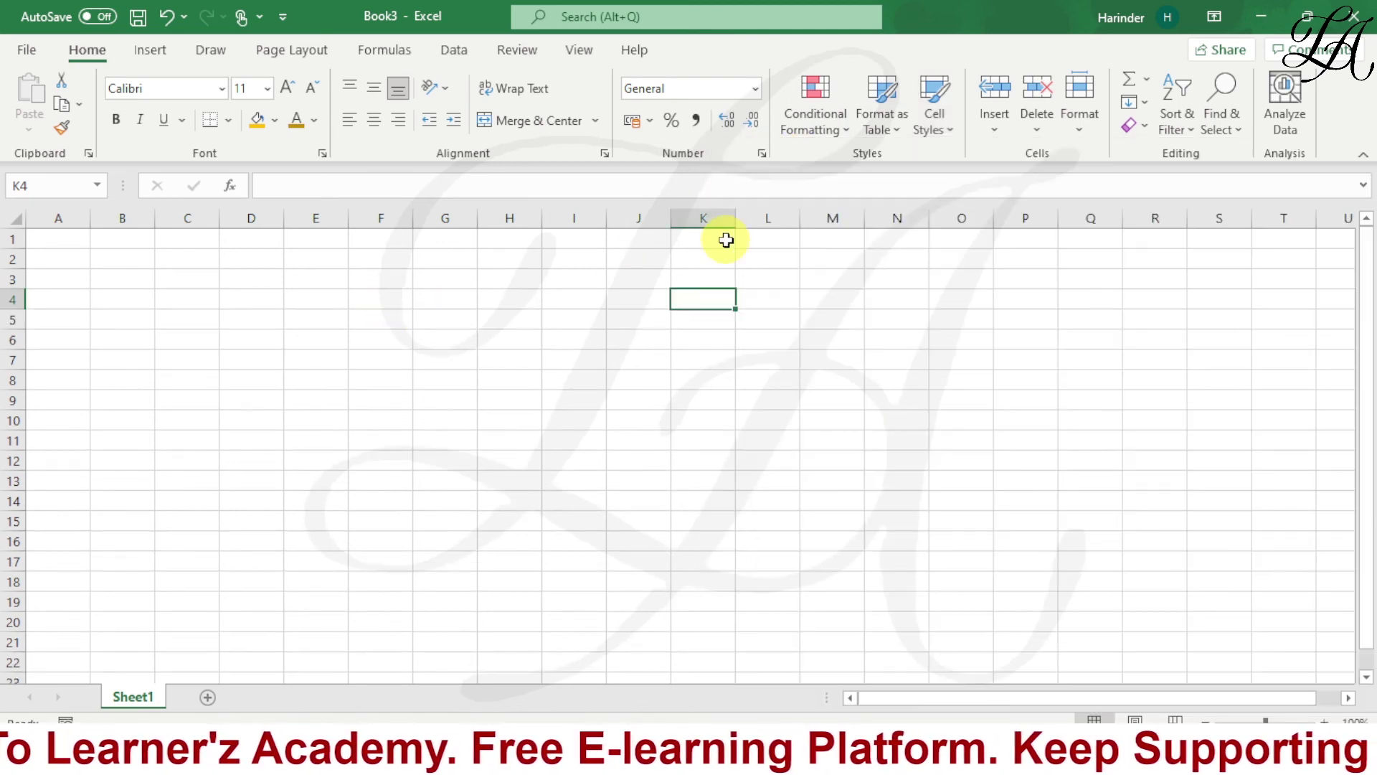
click(748, 364)
click(932, 109)
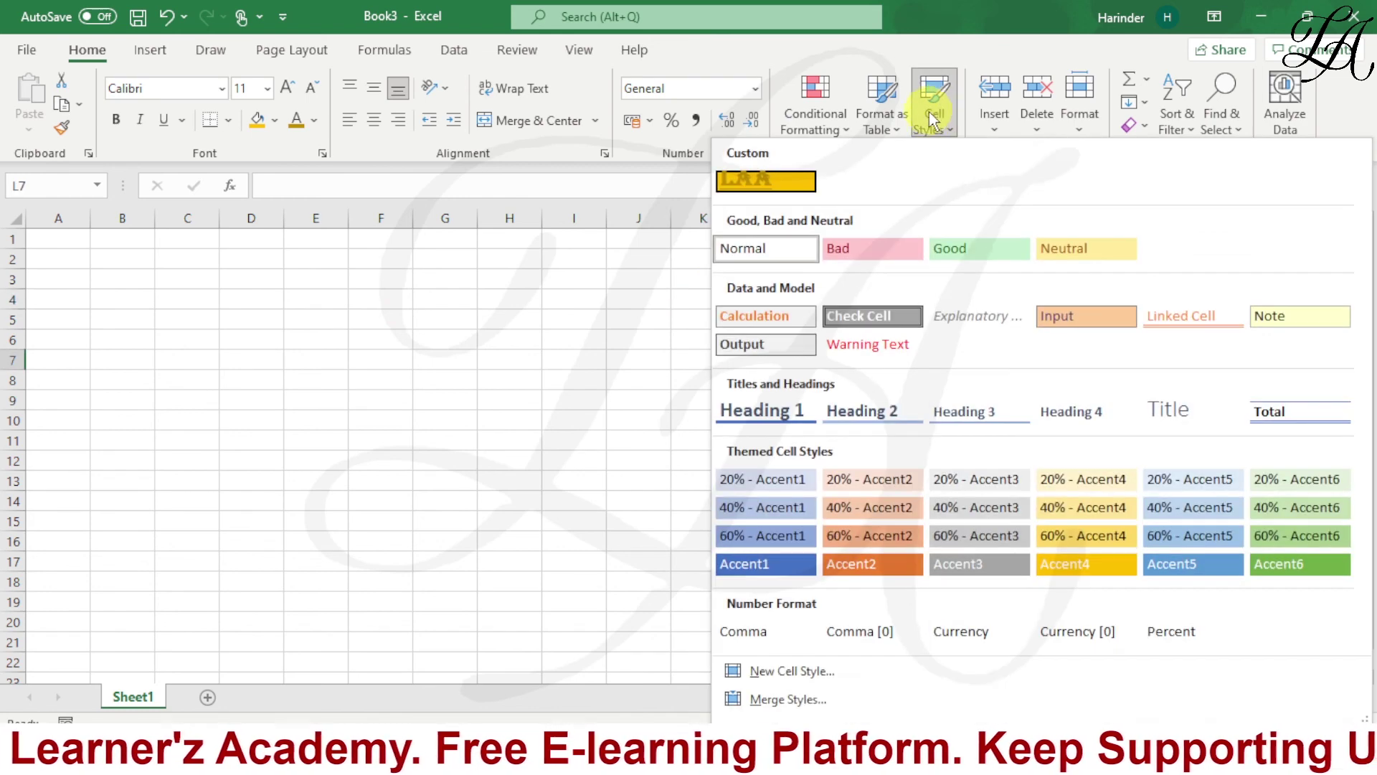
click(785, 185)
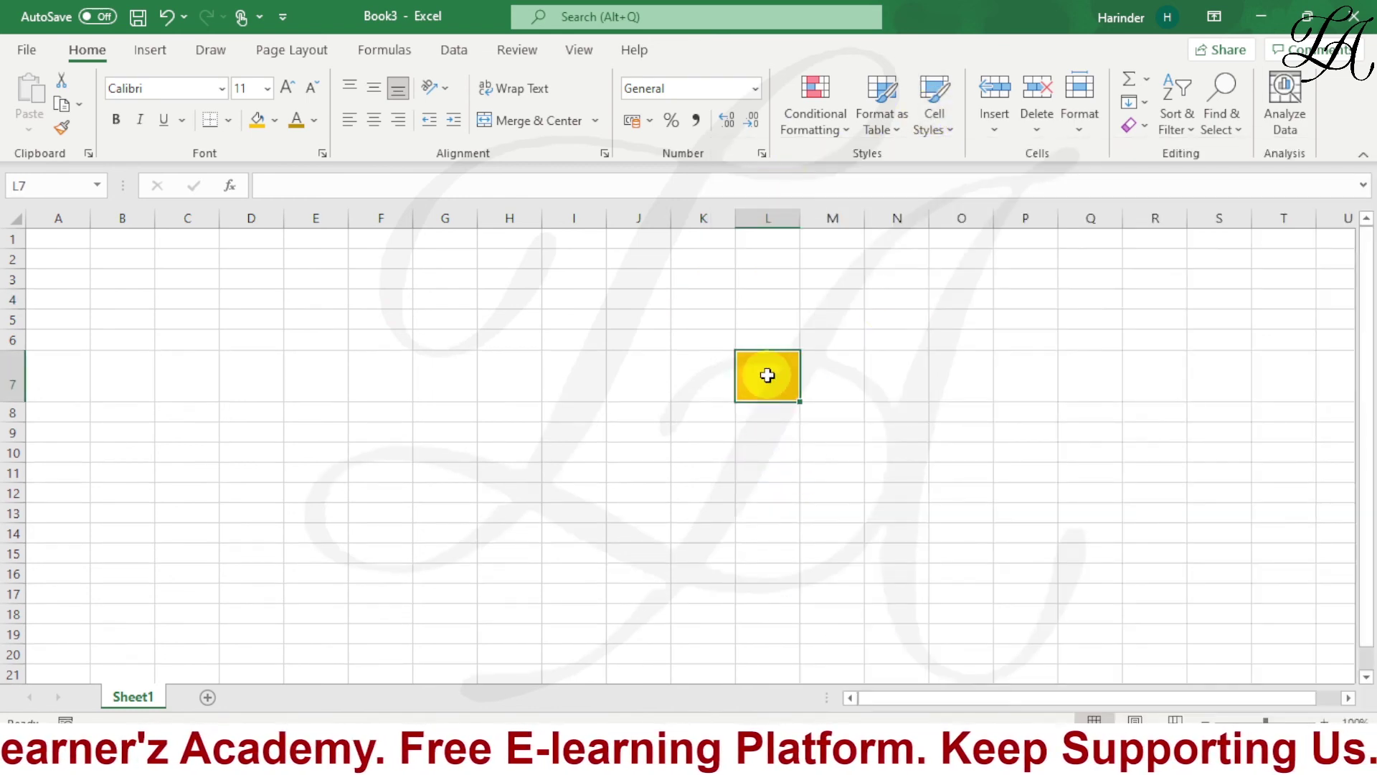
text(hi)
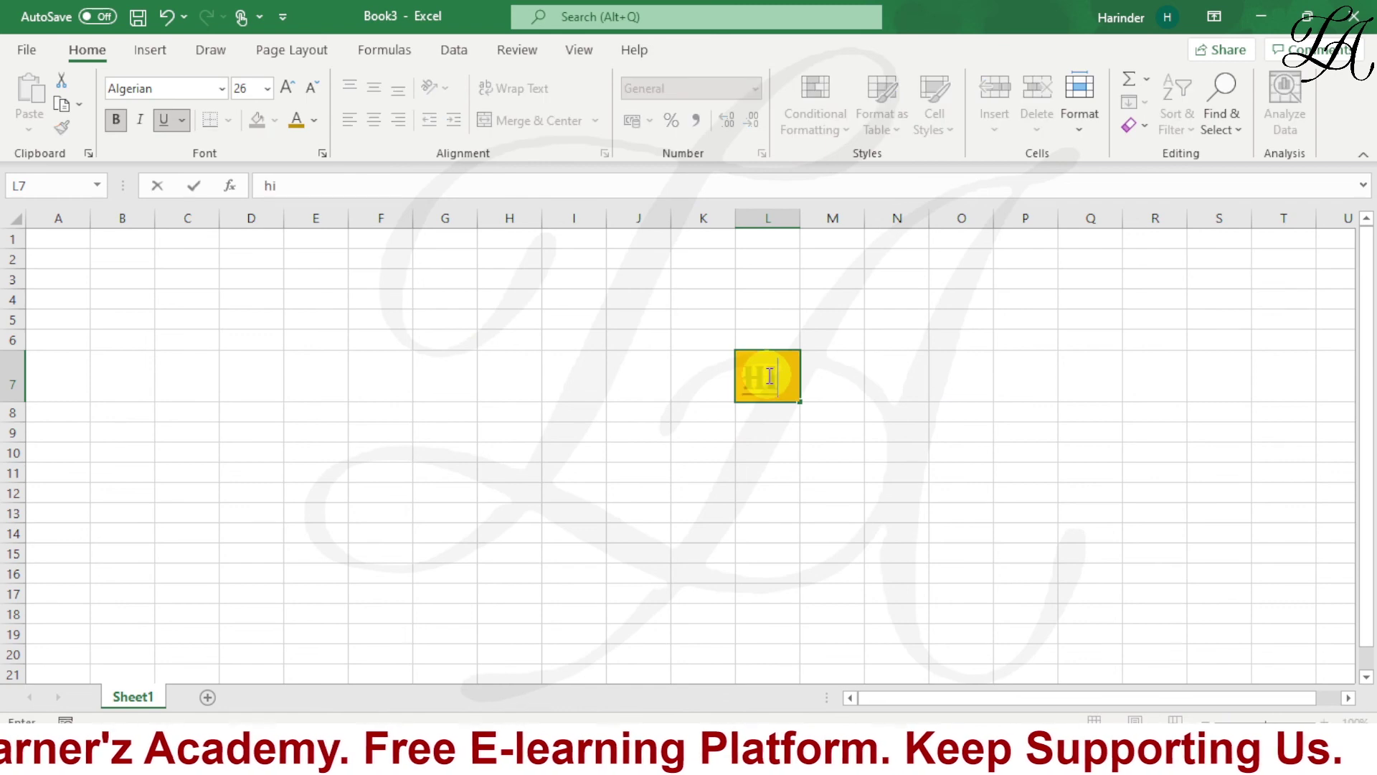
click(1096, 300)
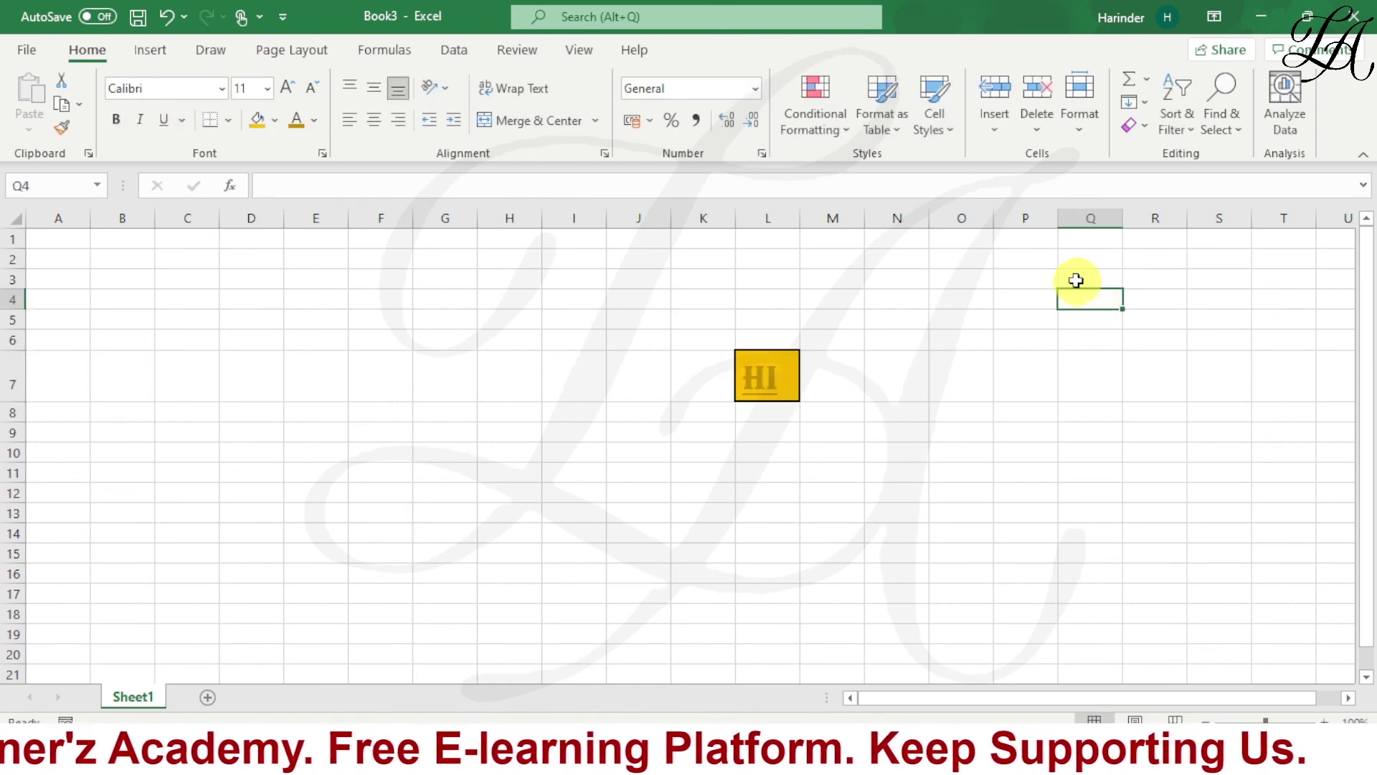
Apply the merged LAA style to cell Q4 and enter HELLO
click(949, 132)
click(728, 181)
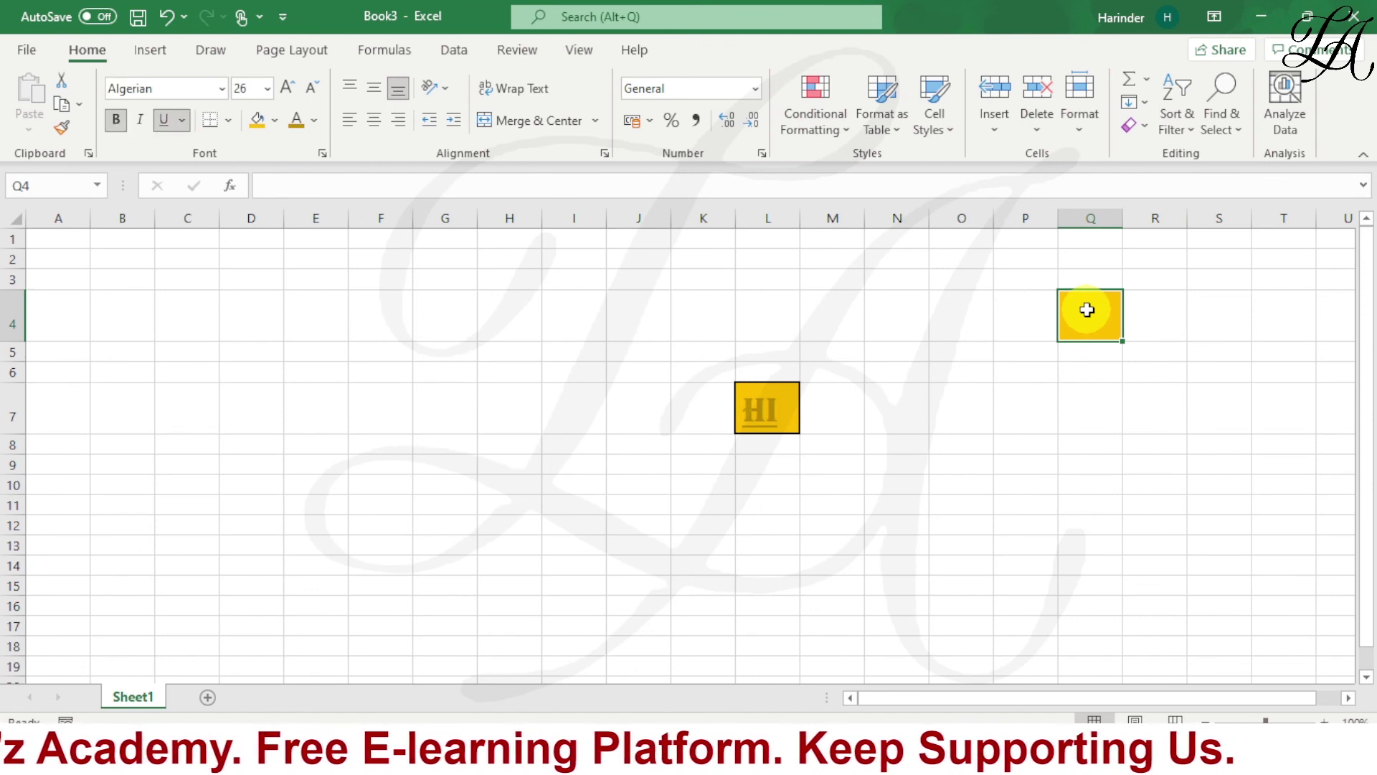
text(hell)
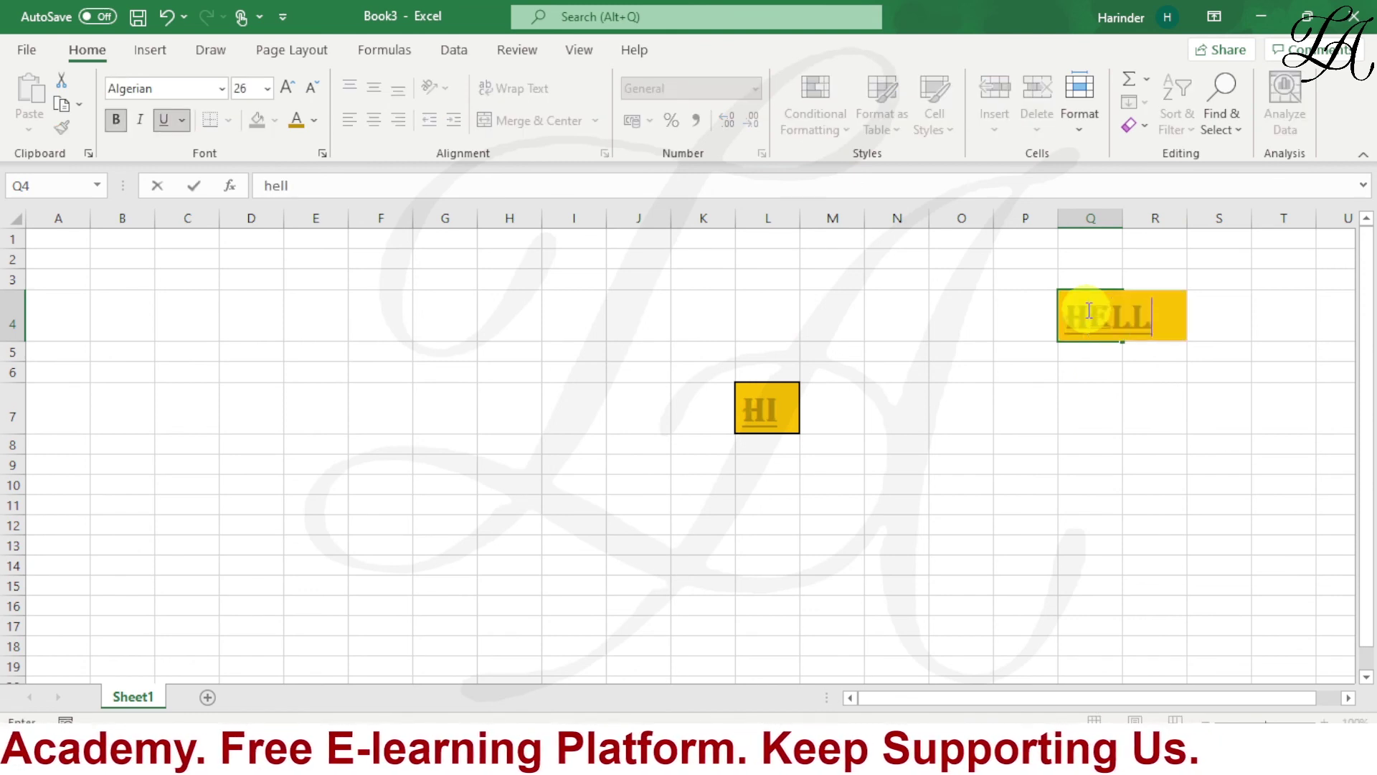
text(o)
click(849, 431)
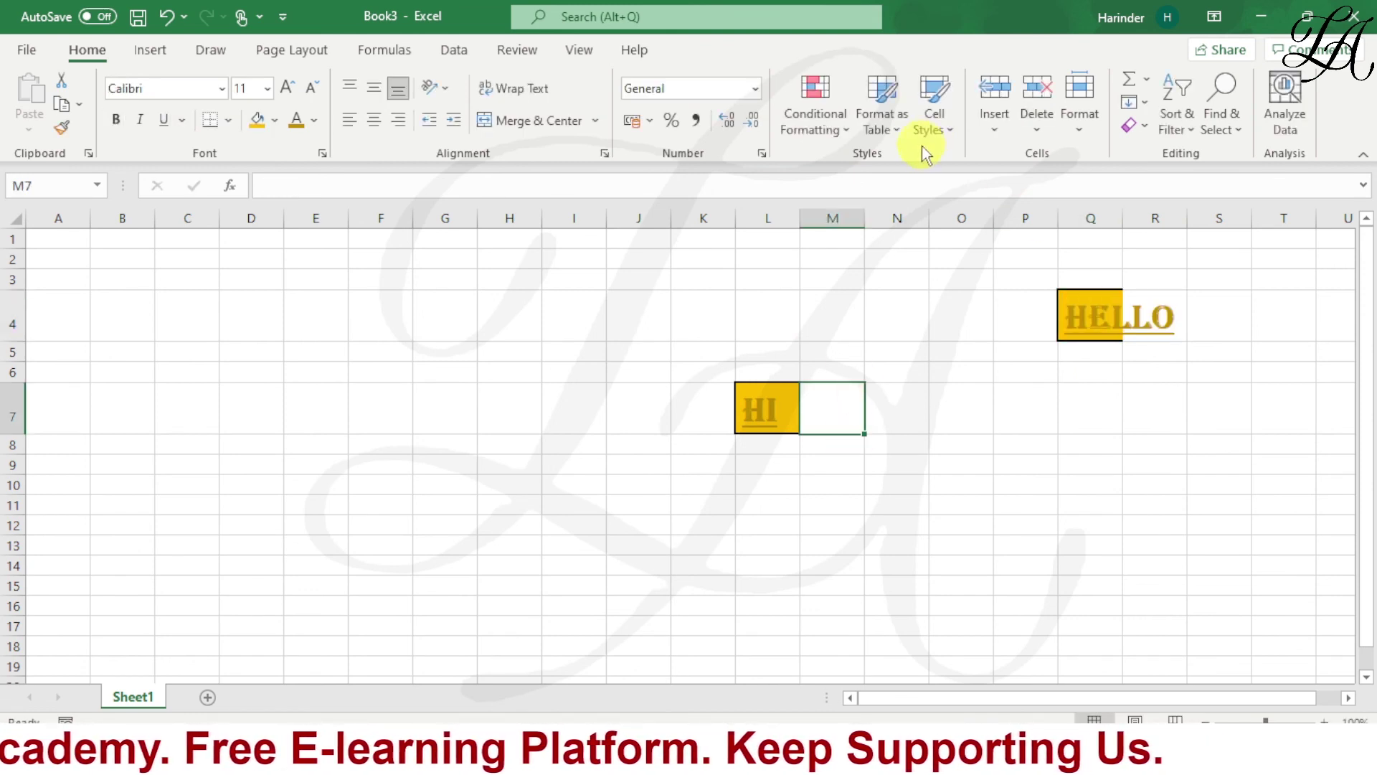
click(927, 129)
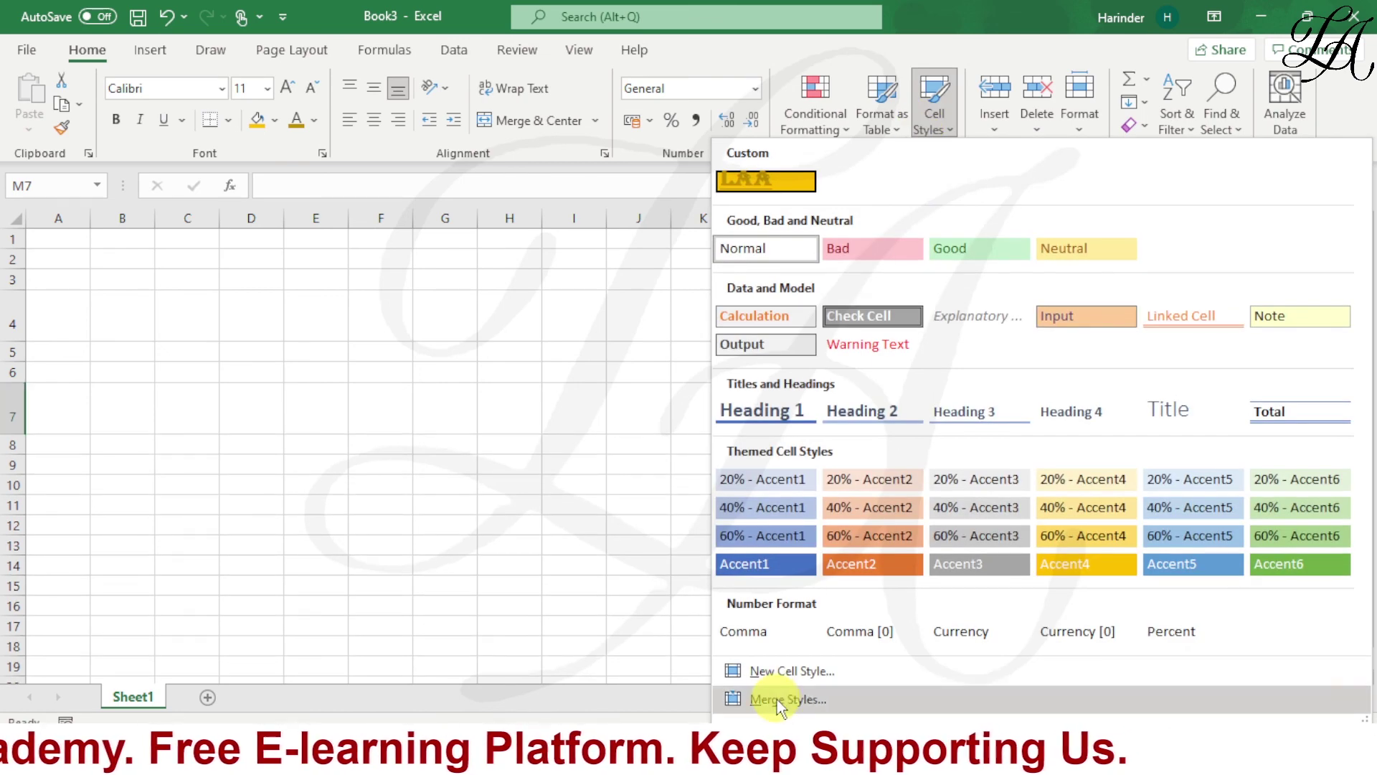
click(617, 389)
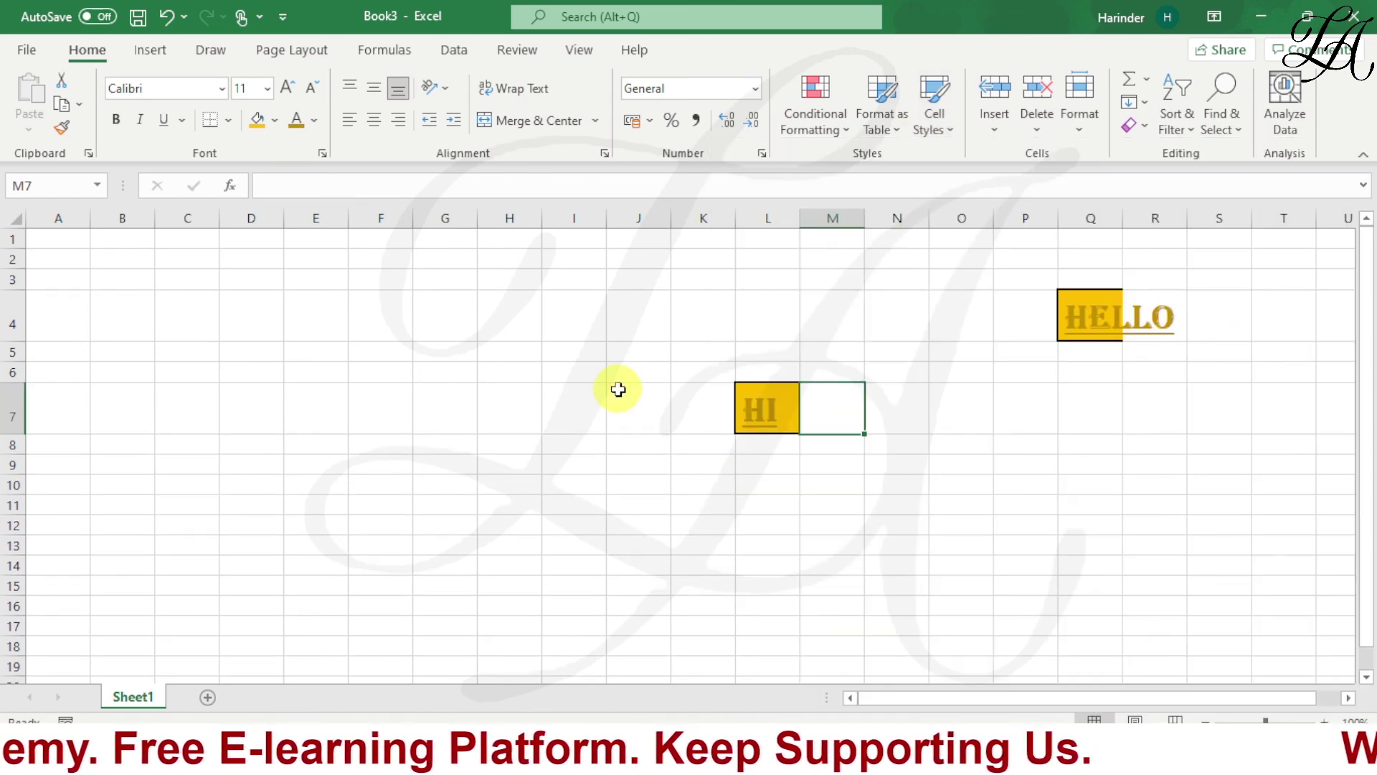